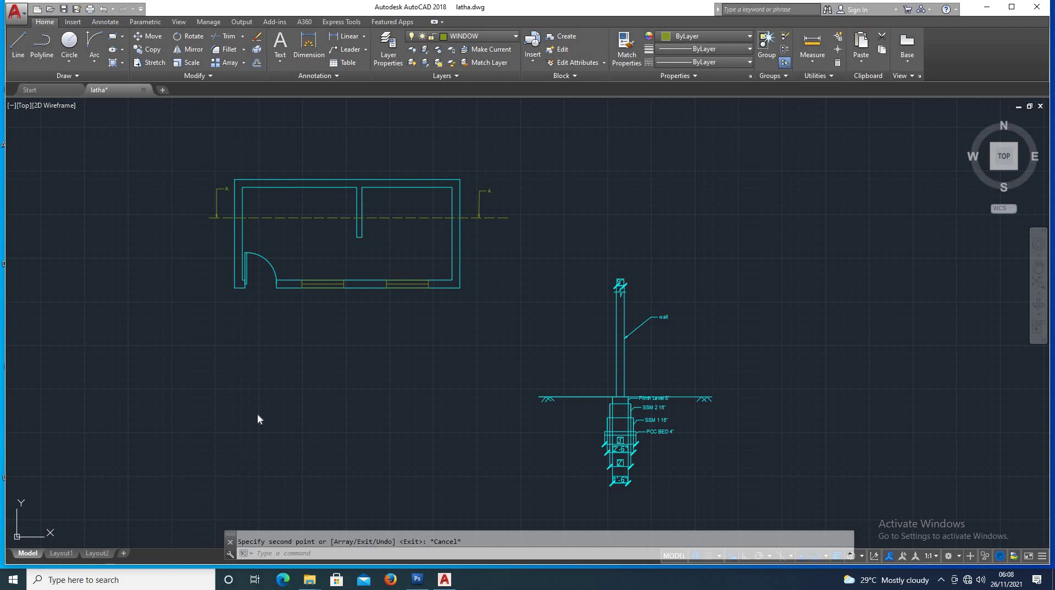
- Drop vertical construction rays from the plan's lower-left corner and the door-side wall corner
{"action": "key", "text": "Escape"}
{"action": "type", "text": "ra"}
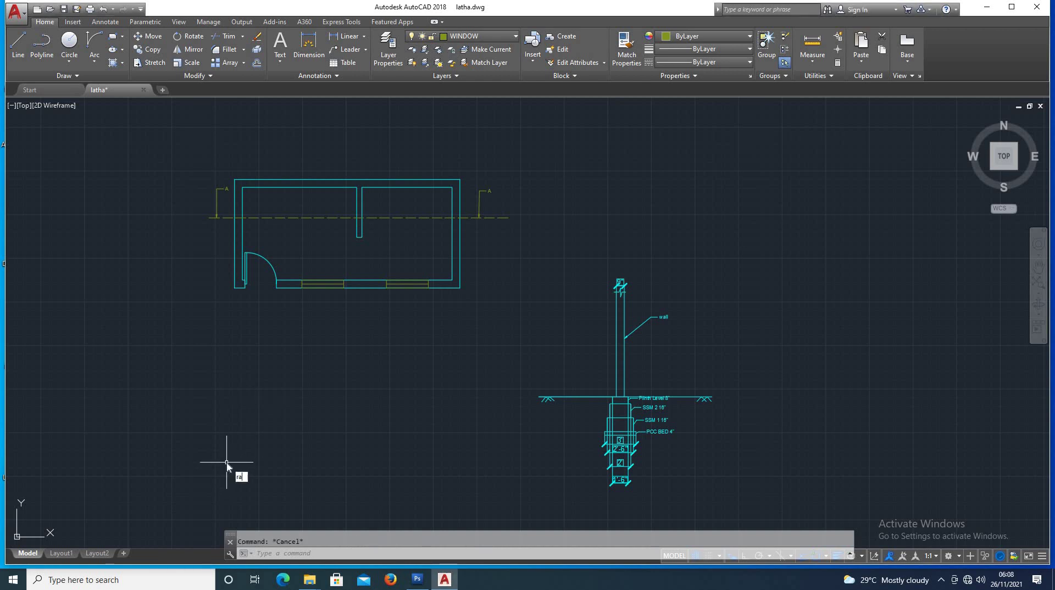
{"action": "type", "text": "y"}
{"action": "key", "text": "Return"}
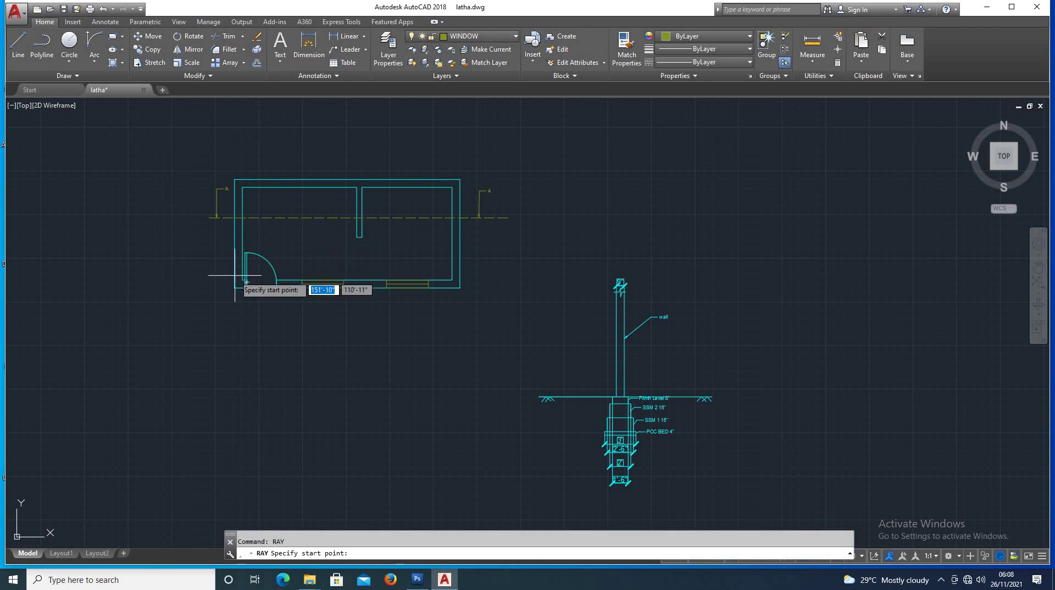
{"action": "left_click", "coordinate": [235, 287]}
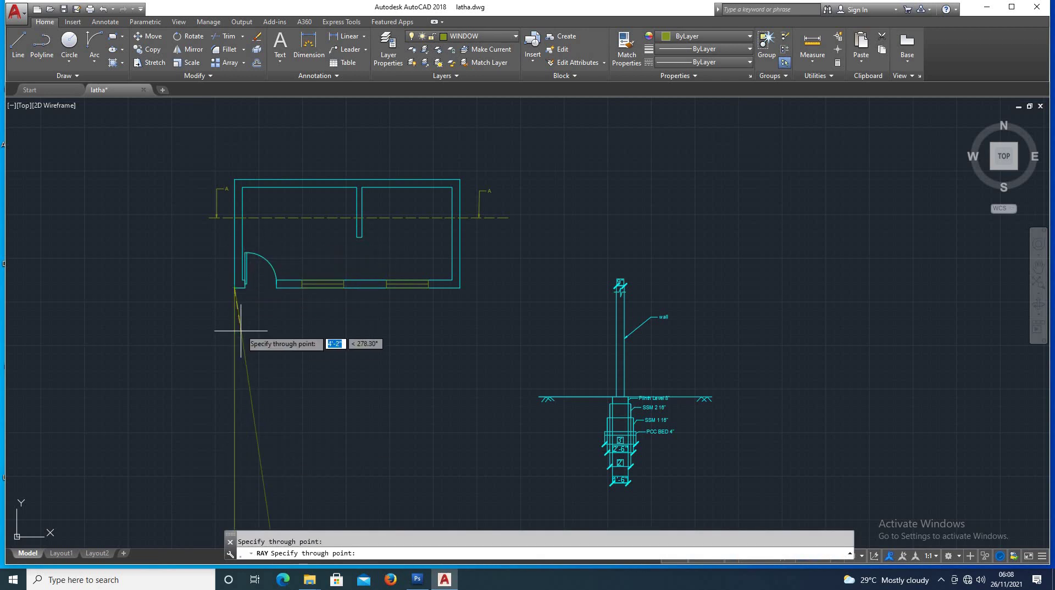
{"action": "key", "text": "Escape"}
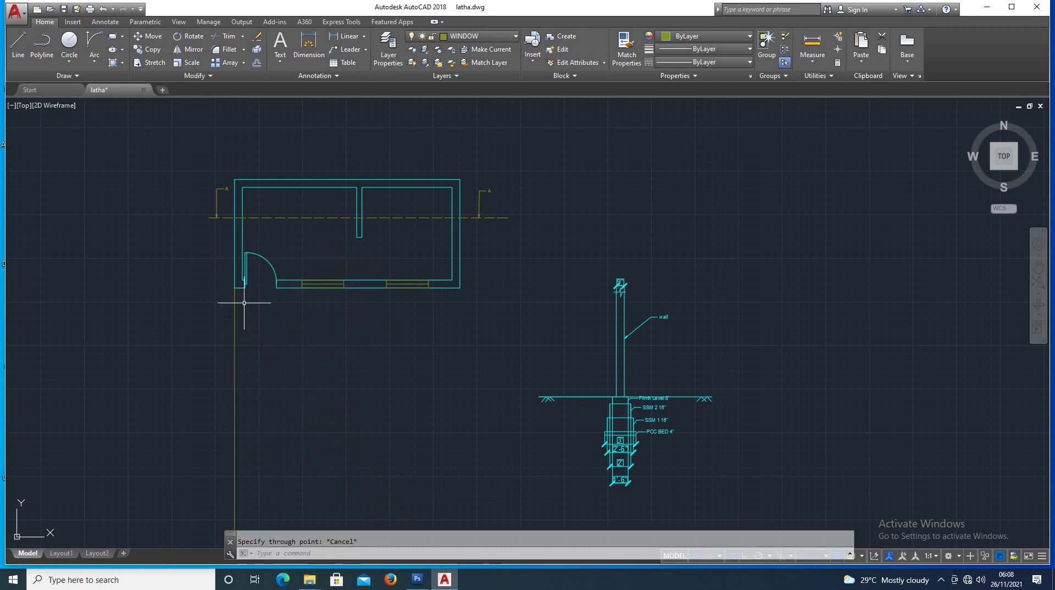
{"action": "key", "text": "Return"}
{"action": "left_click", "coordinate": [245, 287]}
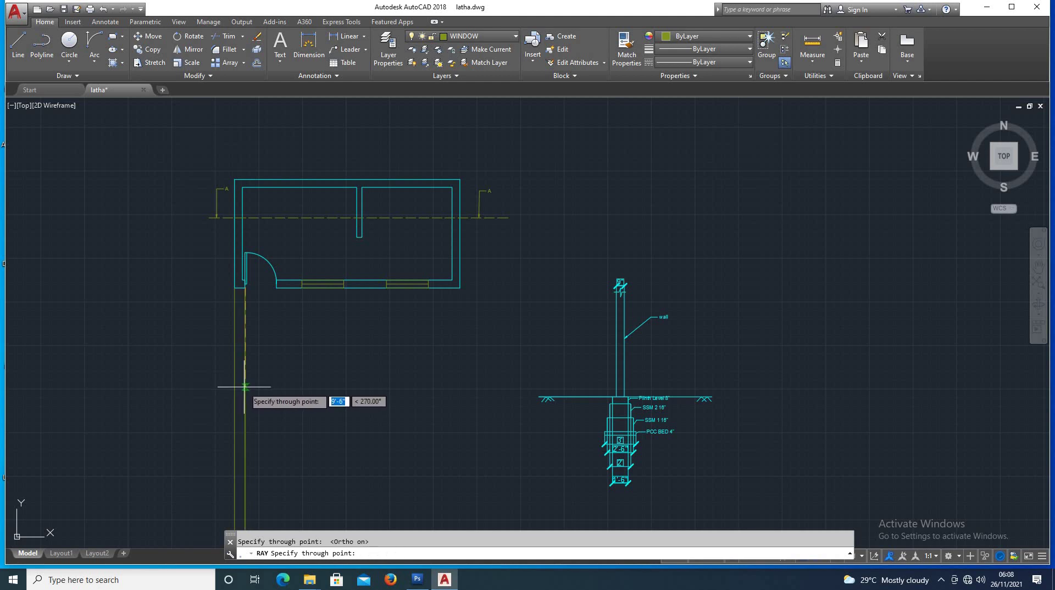
{"action": "key", "text": "Escape"}
{"action": "scroll", "coordinate": [281, 212], "scroll_direction": "up", "scroll_amount": 2}
{"action": "scroll", "coordinate": [165, 236], "scroll_direction": "up", "scroll_amount": 2}
{"action": "scroll", "coordinate": [159, 245], "scroll_direction": "down", "scroll_amount": 2}
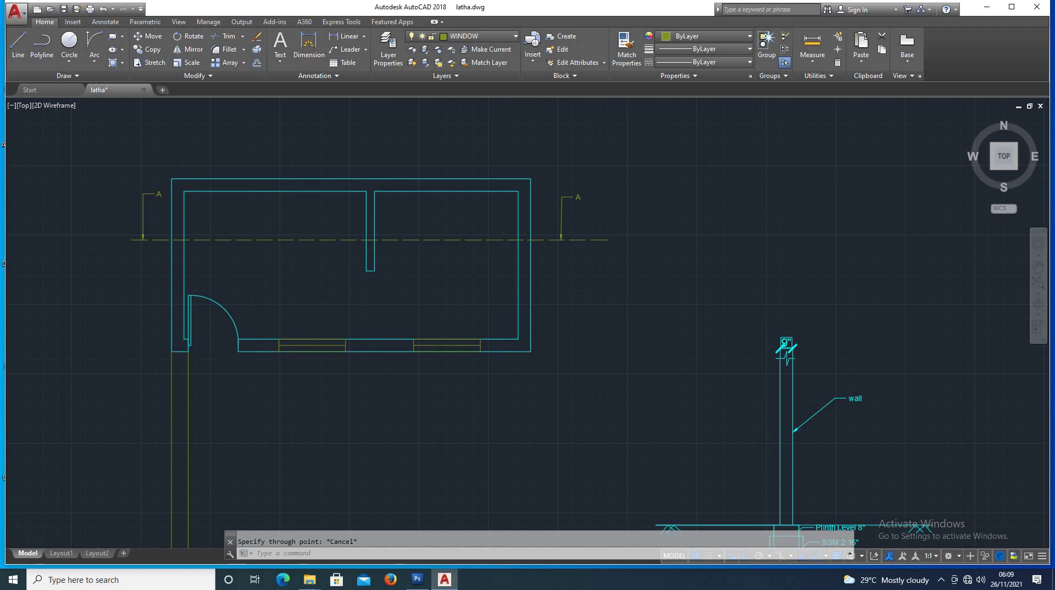
- Drop vertical rays straight down from both faces of the middle partition
{"action": "scroll", "coordinate": [287, 297], "scroll_direction": "down", "scroll_amount": 1}
{"action": "scroll", "coordinate": [224, 242], "scroll_direction": "up", "scroll_amount": 4}
{"action": "scroll", "coordinate": [183, 242], "scroll_direction": "up", "scroll_amount": 4}
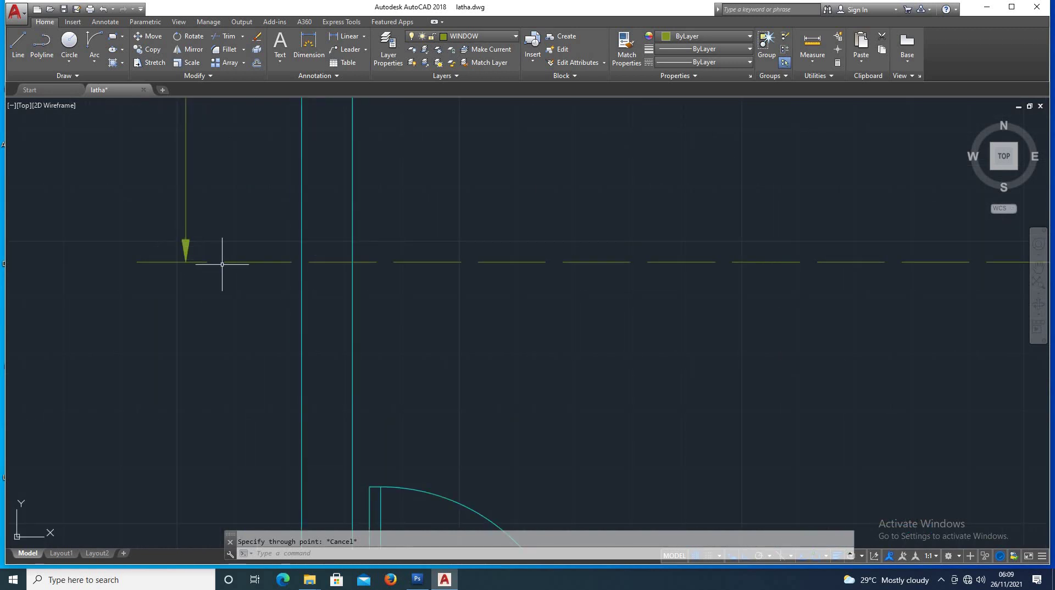
{"action": "scroll", "coordinate": [220, 266], "scroll_direction": "down", "scroll_amount": 3}
{"action": "scroll", "coordinate": [197, 263], "scroll_direction": "up", "scroll_amount": 4}
{"action": "scroll", "coordinate": [211, 251], "scroll_direction": "down", "scroll_amount": 2}
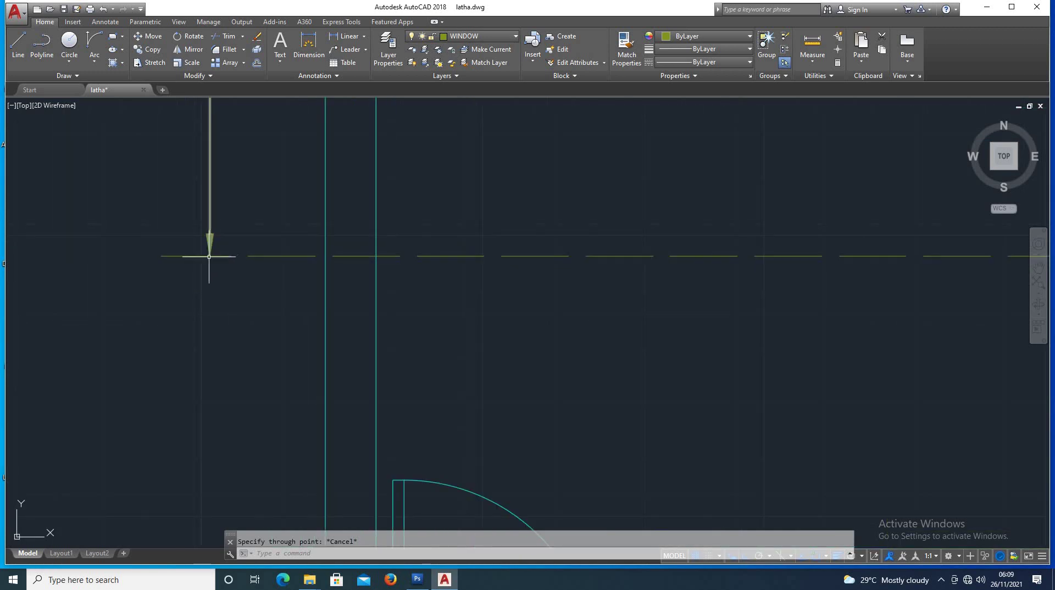
{"action": "scroll", "coordinate": [207, 251], "scroll_direction": "down", "scroll_amount": 2}
{"action": "scroll", "coordinate": [225, 232], "scroll_direction": "up", "scroll_amount": 4}
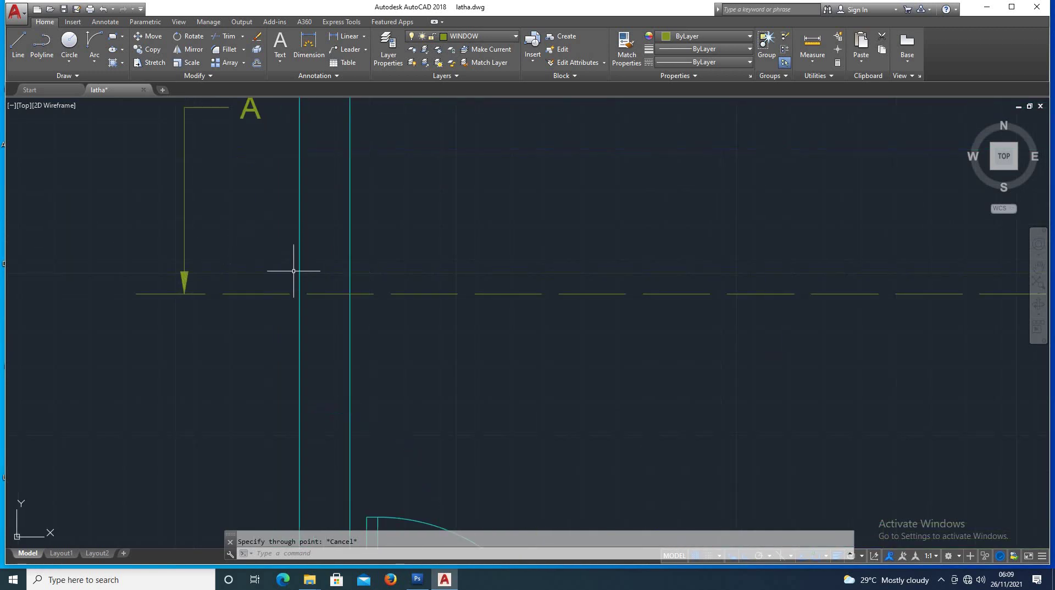
{"action": "scroll", "coordinate": [64, 294], "scroll_direction": "down", "scroll_amount": 6}
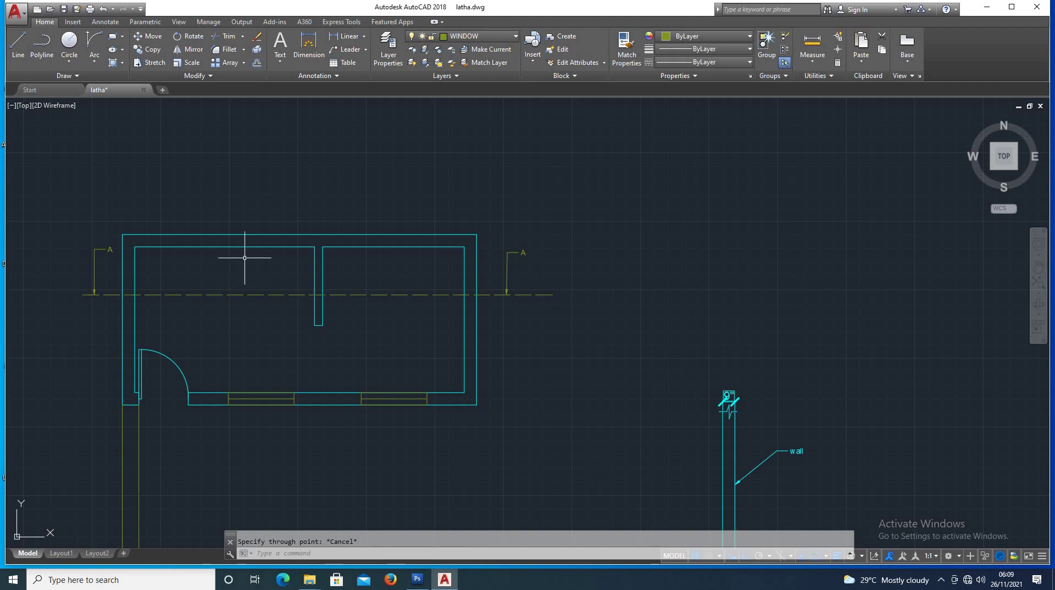
{"action": "scroll", "coordinate": [271, 358], "scroll_direction": "down", "scroll_amount": 1}
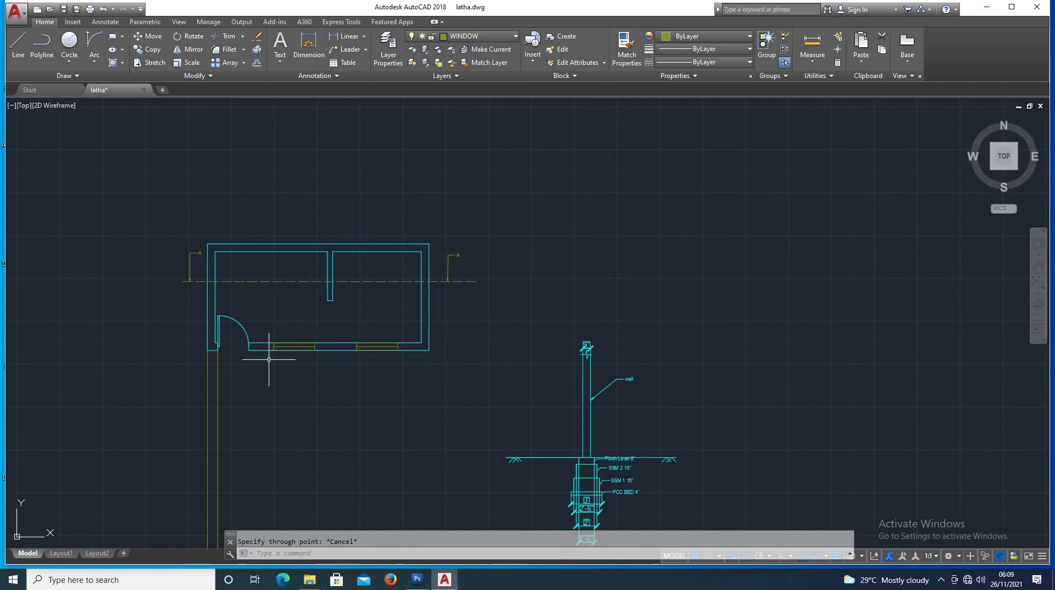
{"action": "scroll", "coordinate": [323, 337], "scroll_direction": "up", "scroll_amount": 1}
{"action": "type", "text": "ray"}
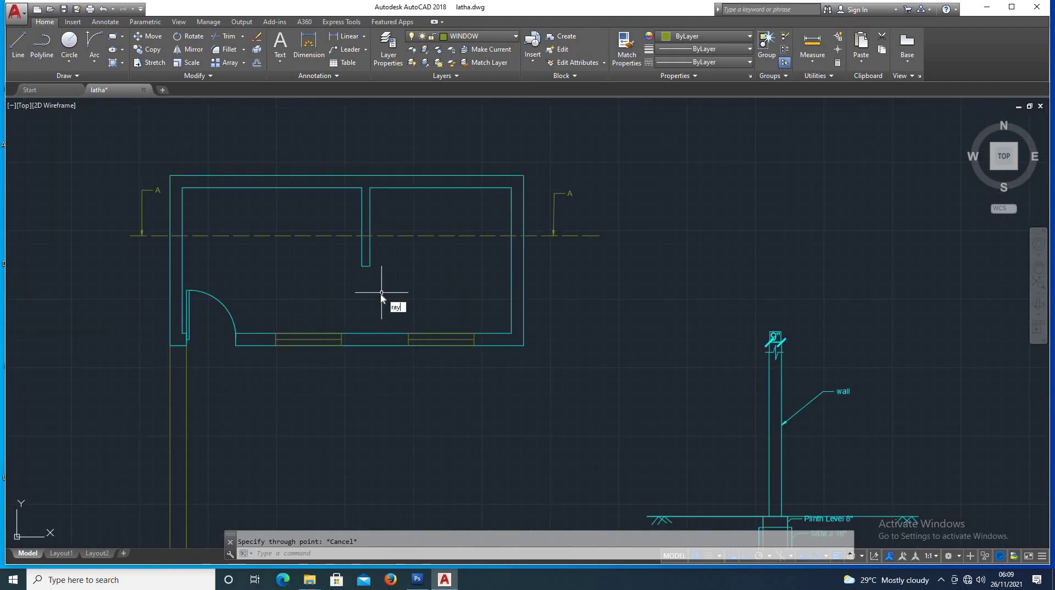
{"action": "key", "text": "Return"}
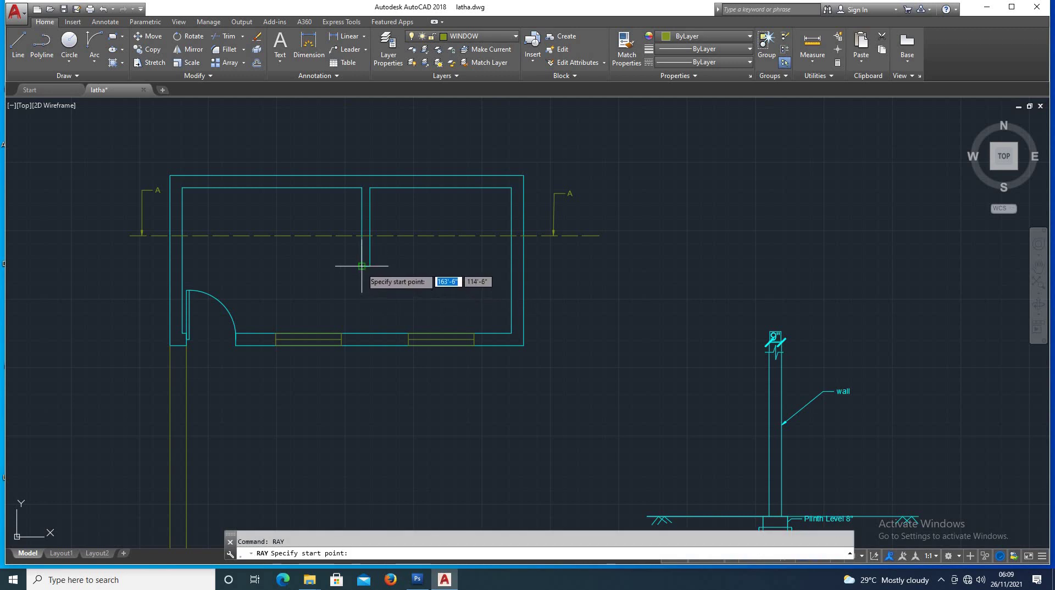
{"action": "left_click", "coordinate": [361, 267]}
{"action": "left_click", "coordinate": [354, 364]}
{"action": "key", "text": "Return"}
{"action": "key", "text": "Return"}
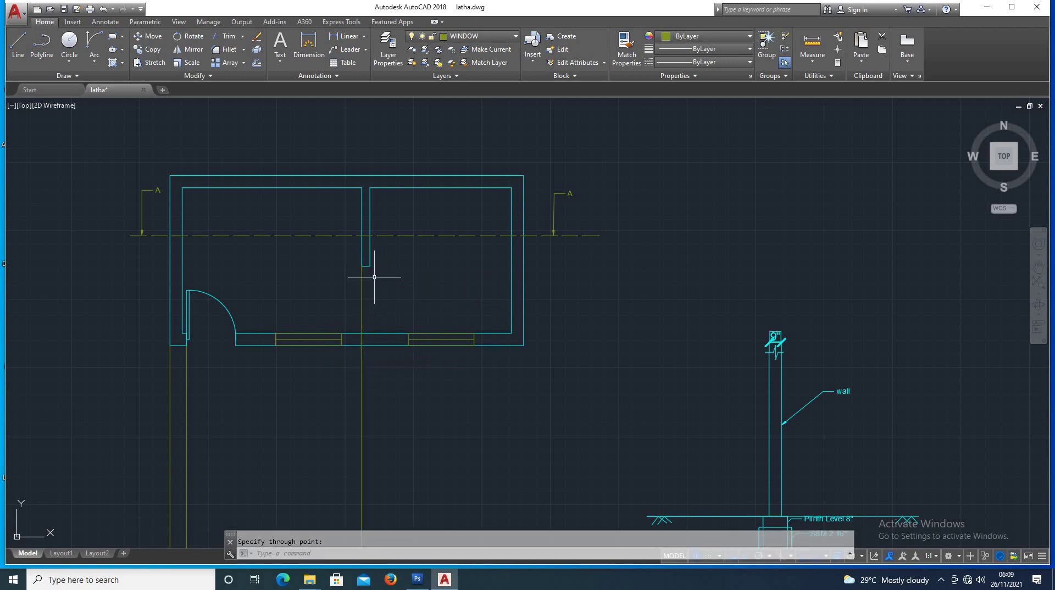
{"action": "left_click", "coordinate": [370, 267]}
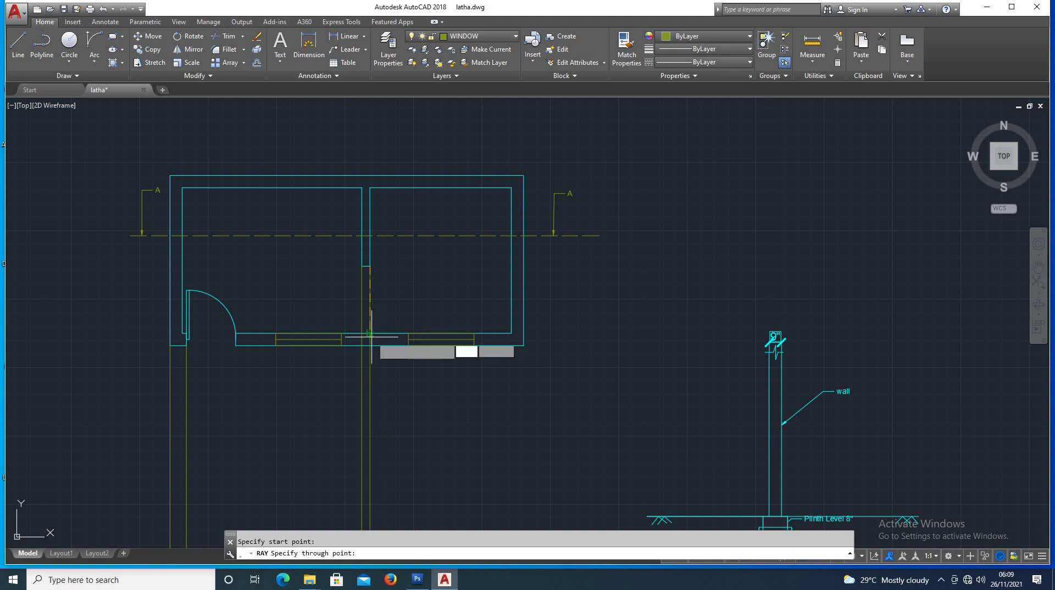
{"action": "left_click", "coordinate": [372, 338]}
{"action": "key", "text": "Return"}
- Drop vertical rays from the right wall's inner corner, bottom and outer corner
{"action": "key", "text": "Return"}
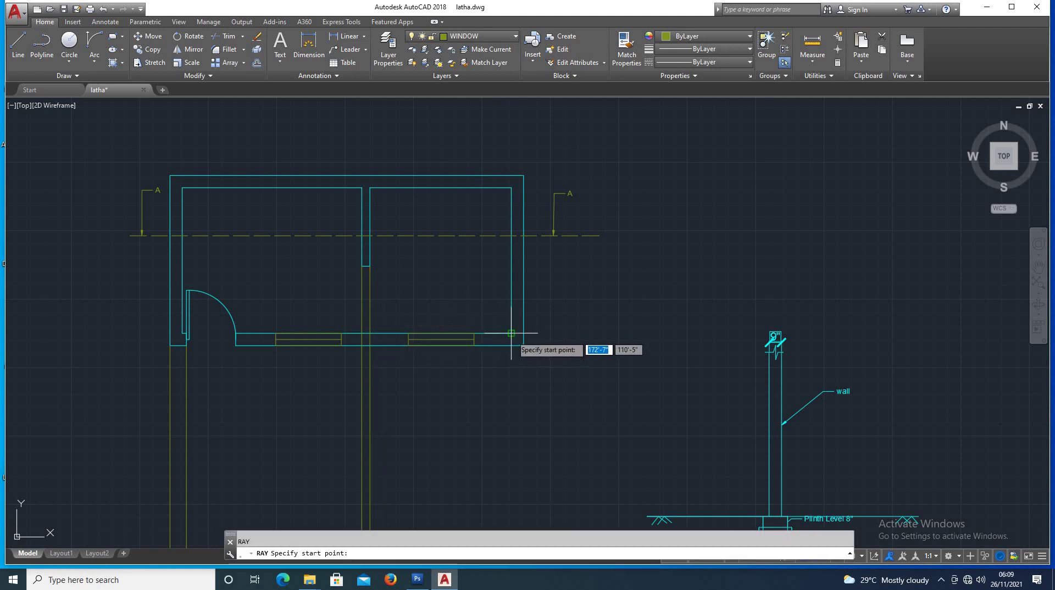
{"action": "left_click", "coordinate": [511, 333]}
{"action": "key", "text": "Return"}
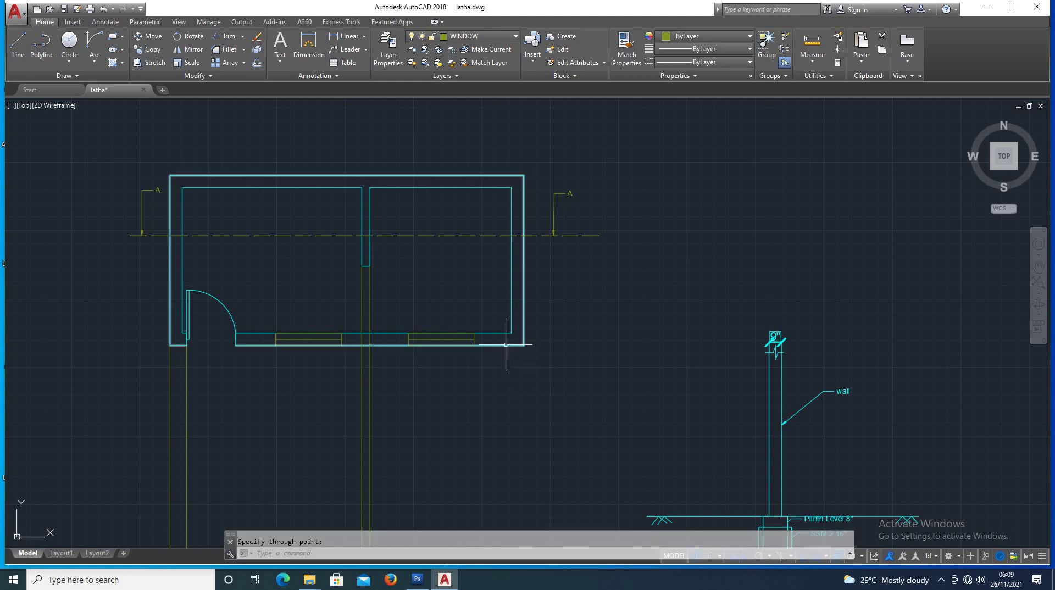
{"action": "key", "text": "Return"}
{"action": "left_click", "coordinate": [511, 346]}
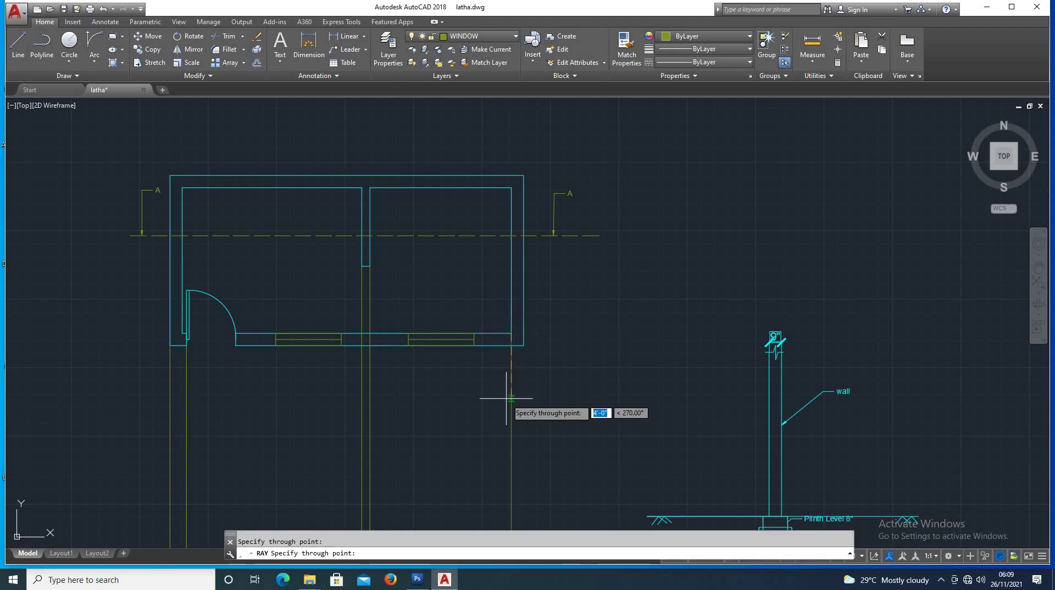
{"action": "key", "text": "Return"}
{"action": "left_click", "coordinate": [523, 346]}
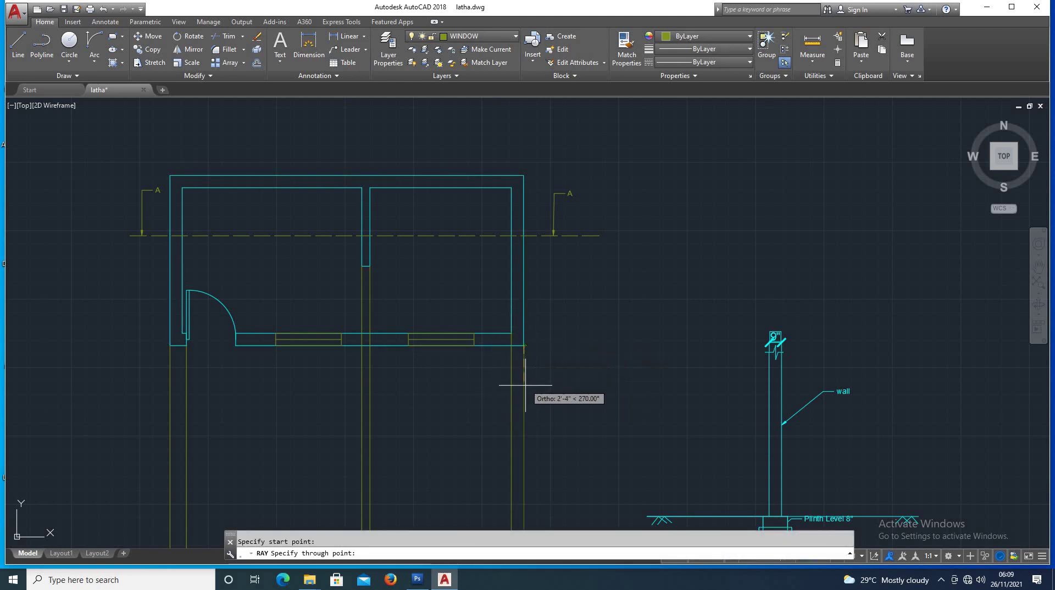
{"action": "left_click", "coordinate": [525, 386]}
{"action": "key", "text": "Return"}
{"action": "scroll", "coordinate": [352, 340], "scroll_direction": "down", "scroll_amount": 2}
{"action": "scroll", "coordinate": [358, 439], "scroll_direction": "up", "scroll_amount": 2}
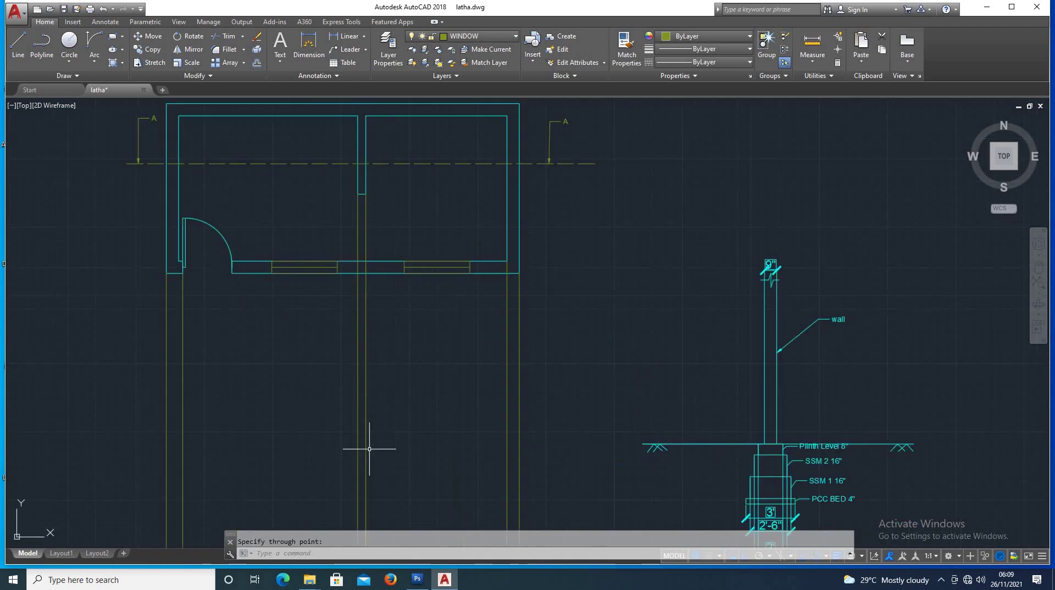
{"action": "type", "text": "l"}
{"action": "key", "text": "Return"}
{"action": "scroll", "coordinate": [340, 396], "scroll_direction": "down", "scroll_amount": 2}
{"action": "scroll", "coordinate": [297, 456], "scroll_direction": "down", "scroll_amount": 2}
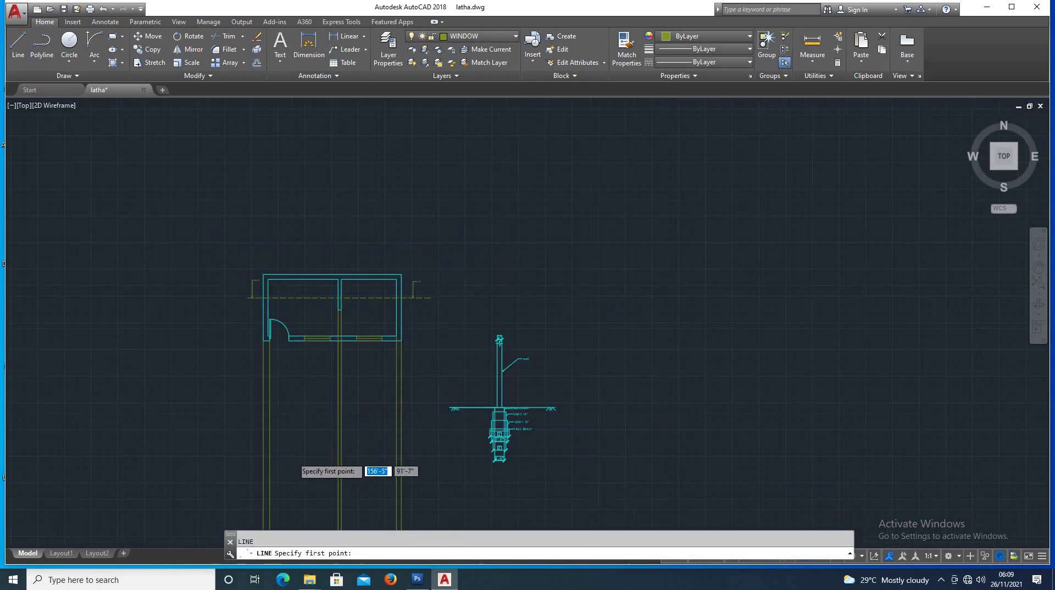
{"action": "scroll", "coordinate": [250, 454], "scroll_direction": "up", "scroll_amount": 4}
- Draw a horizontal ground line across the rays below the floor plan
{"action": "left_click", "coordinate": [216, 454]}
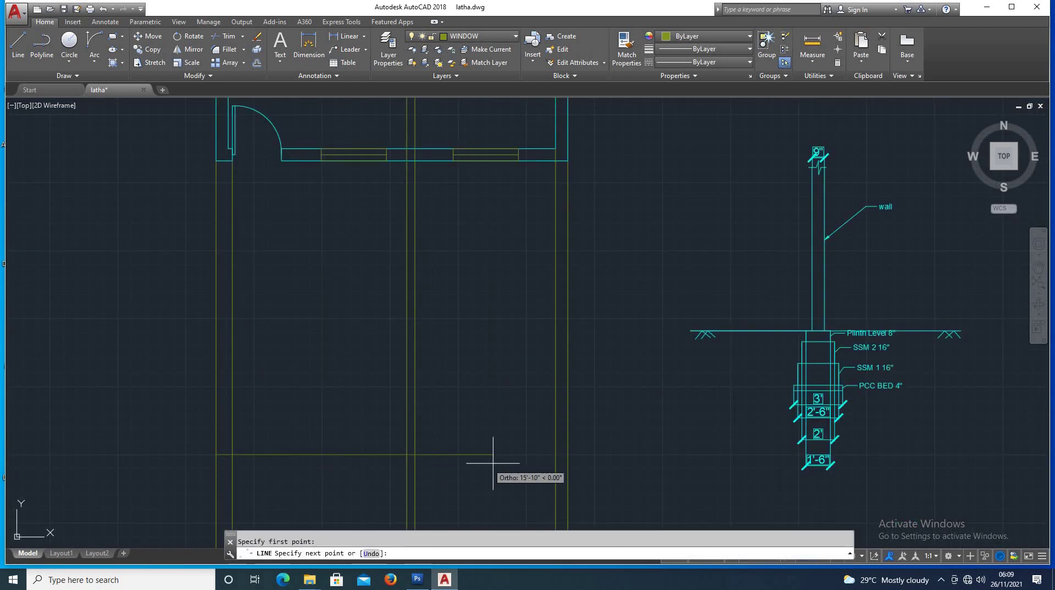
{"action": "left_click", "coordinate": [622, 448]}
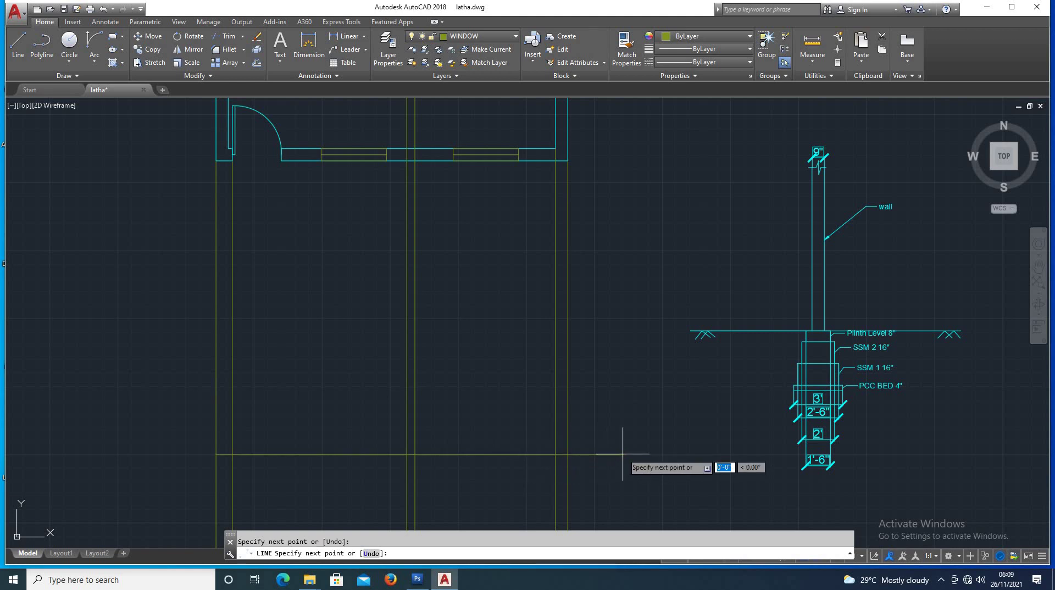
{"action": "key", "text": "Escape"}
{"action": "type", "text": "l"}
{"action": "key", "text": "Return"}
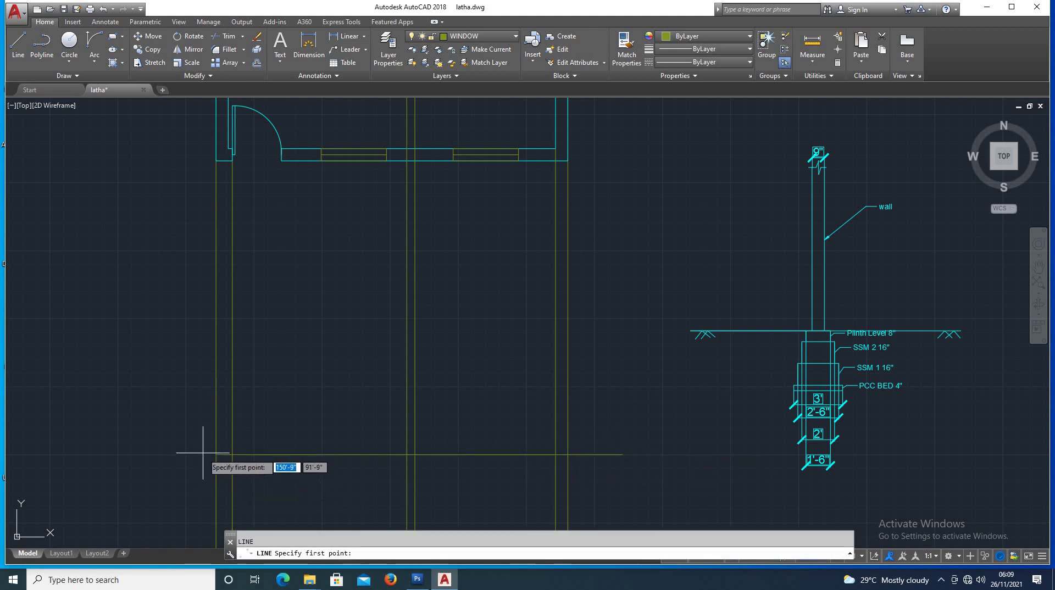
{"action": "key", "text": "Escape"}
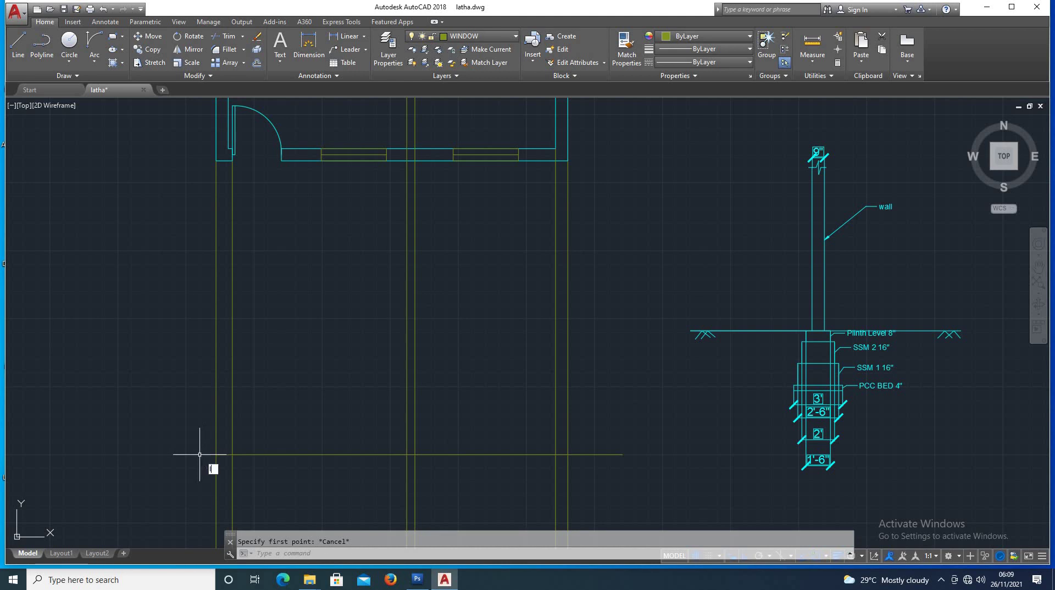
{"action": "key", "text": "Return"}
{"action": "left_click", "coordinate": [216, 454]}
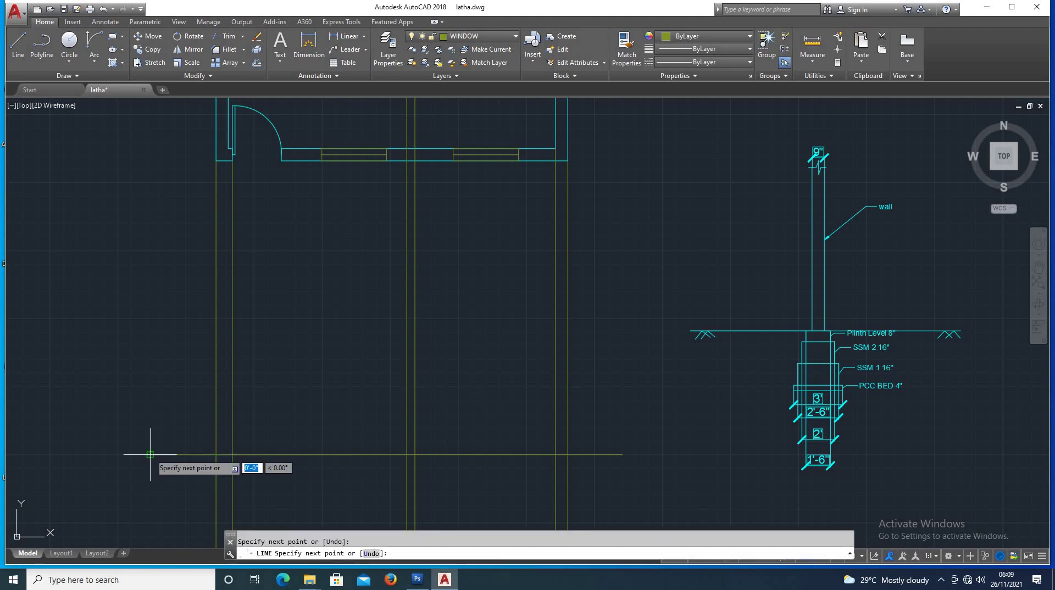
{"action": "key", "text": "Escape"}
{"action": "scroll", "coordinate": [230, 407], "scroll_direction": "down", "scroll_amount": 4}
{"action": "scroll", "coordinate": [271, 419], "scroll_direction": "up", "scroll_amount": 4}
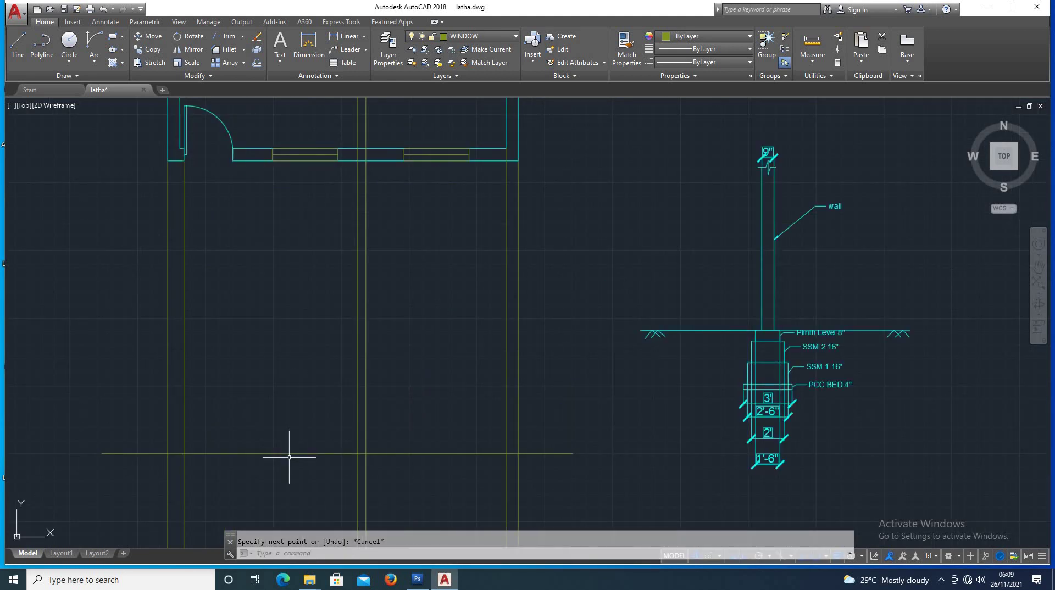
- Offset the ground line 10 upward to create a parallel level line
{"action": "key", "text": "Return"}
{"action": "type", "text": "10"}
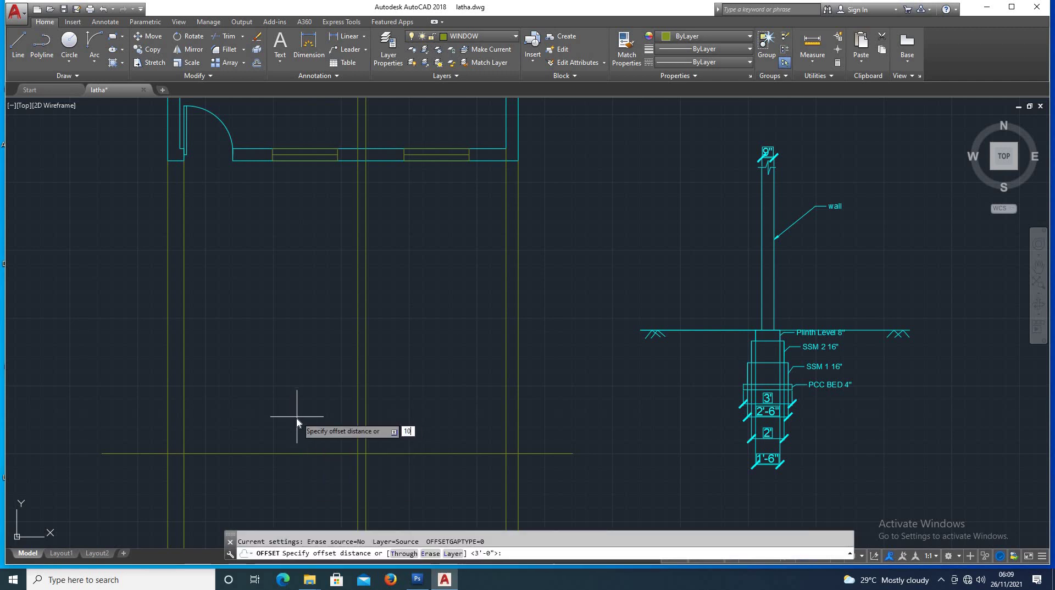
{"action": "type", "text": "'"}
{"action": "key", "text": "Return"}
{"action": "left_click", "coordinate": [296, 453]}
{"action": "left_click", "coordinate": [277, 353]}
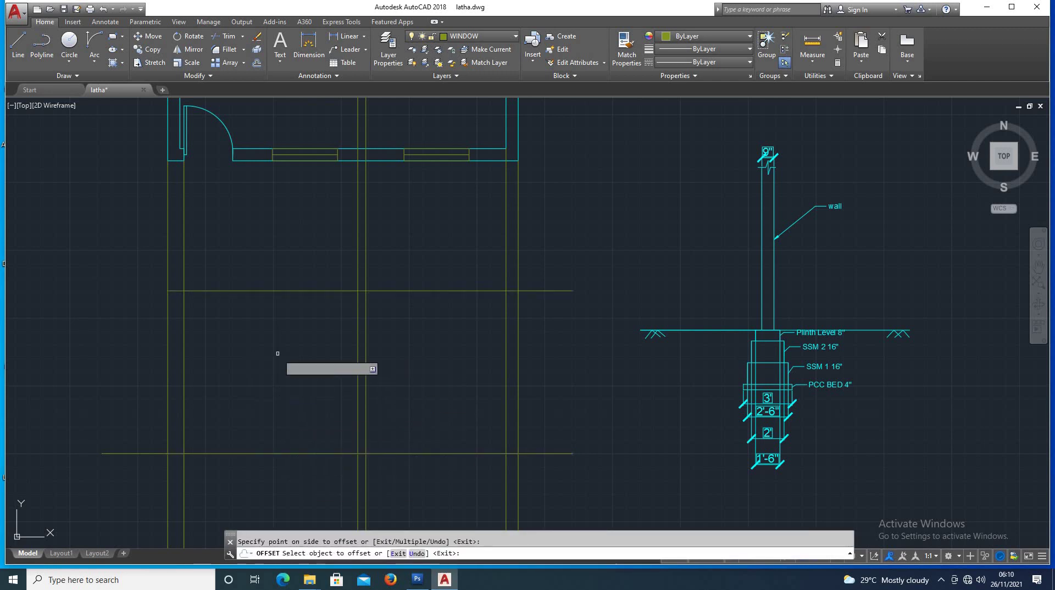
{"action": "key", "text": "Escape"}
{"action": "scroll", "coordinate": [308, 396], "scroll_direction": "down", "scroll_amount": 2}
{"action": "type", "text": "TR"}
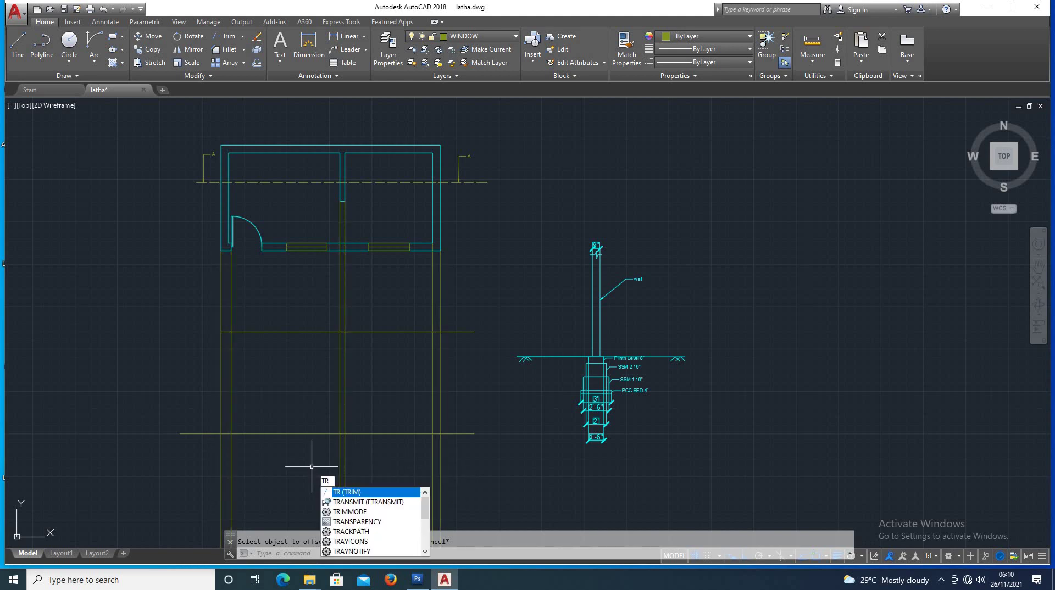
- Trim the left, middle and right wall ray pairs below the bottom level line
{"action": "key", "text": "Return"}
{"action": "key", "text": "Return"}
{"action": "left_click", "coordinate": [231, 469]}
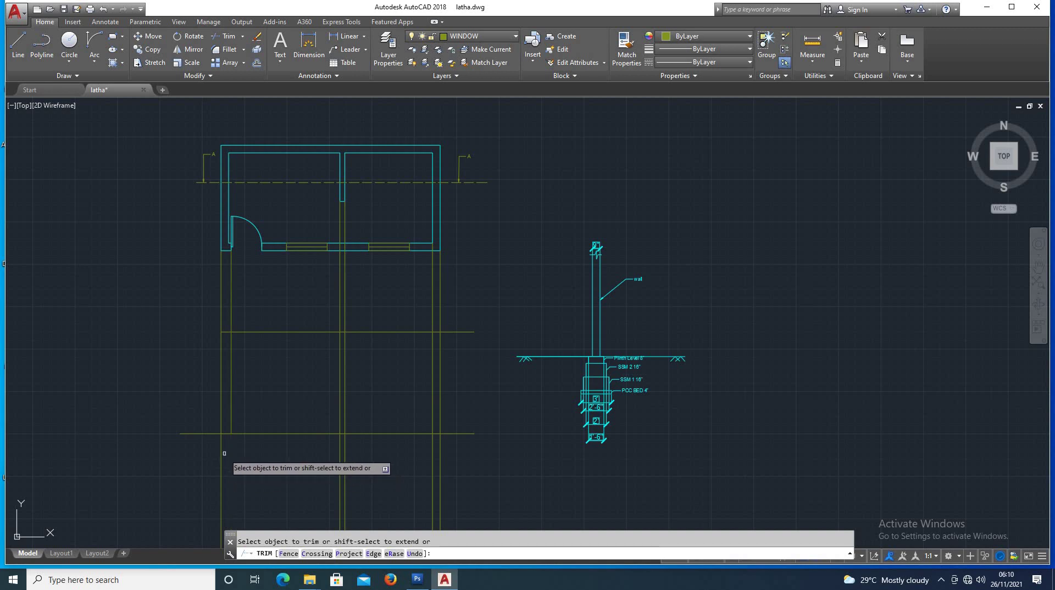
{"action": "left_click", "coordinate": [222, 465]}
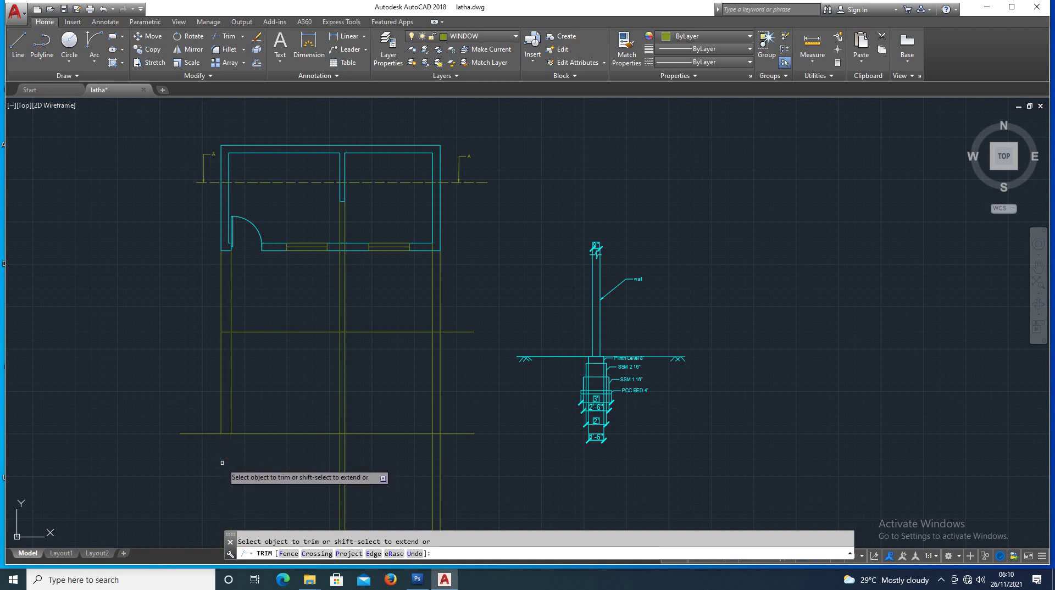
{"action": "left_click", "coordinate": [341, 467]}
{"action": "left_click", "coordinate": [344, 467]}
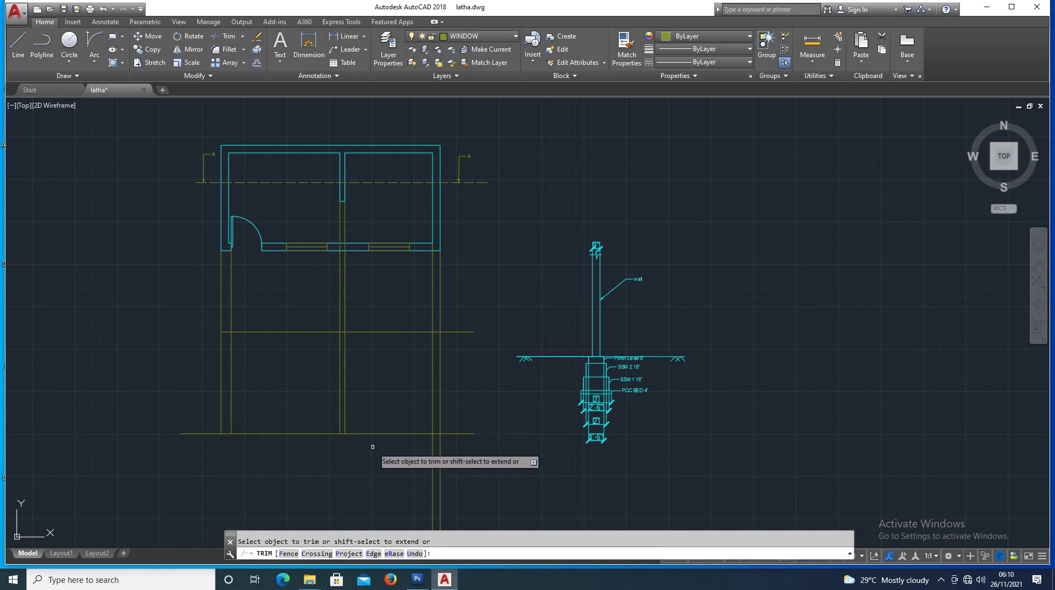
{"action": "left_click", "coordinate": [433, 450]}
{"action": "left_click", "coordinate": [440, 456]}
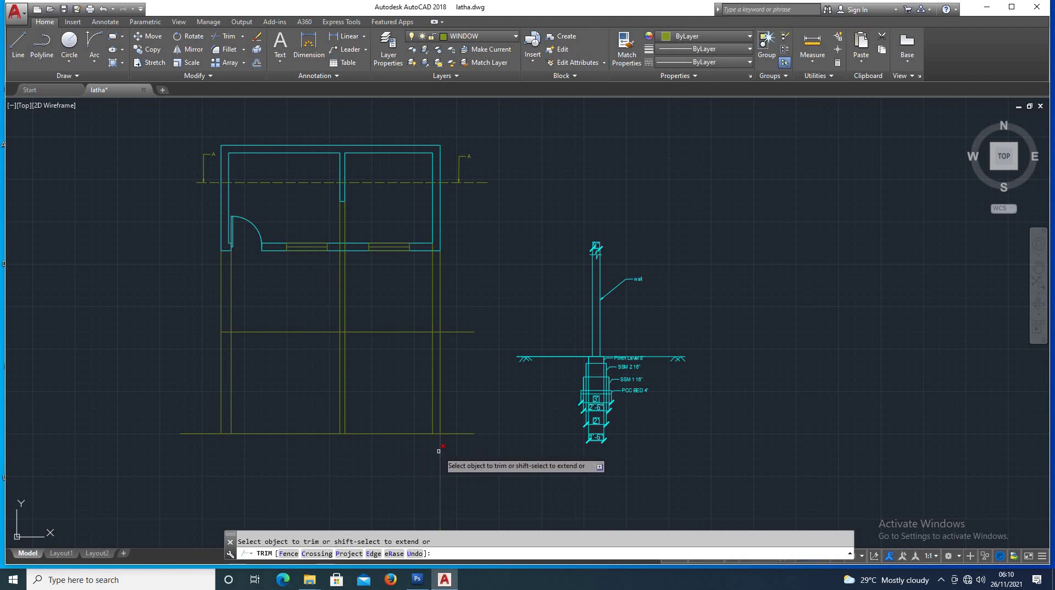
{"action": "key", "text": "Escape"}
{"action": "scroll", "coordinate": [192, 447], "scroll_direction": "up", "scroll_amount": 4}
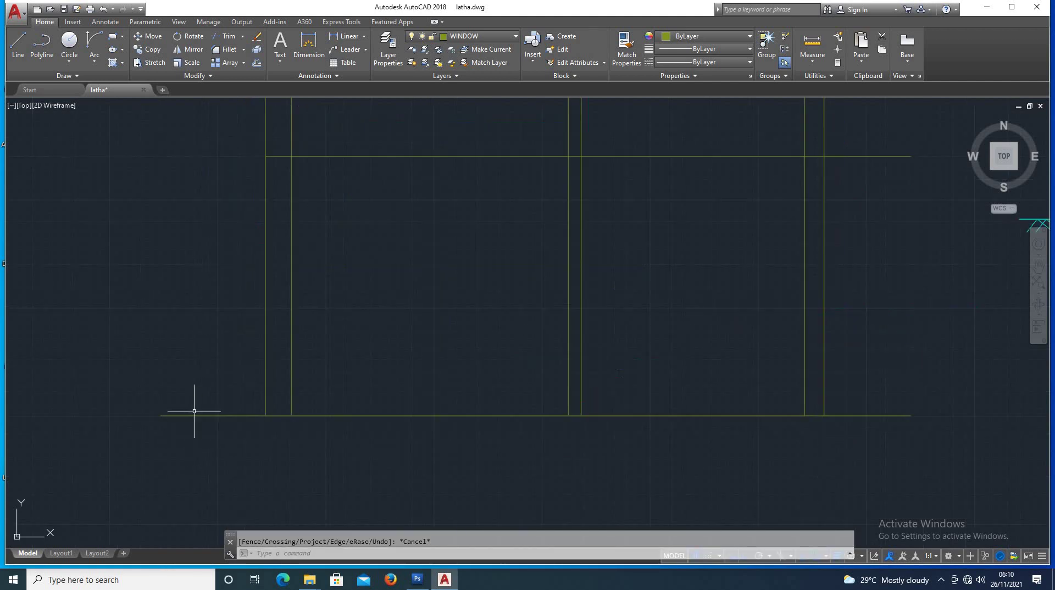
{"action": "scroll", "coordinate": [200, 419], "scroll_direction": "down", "scroll_amount": 4}
{"action": "type", "text": "d"}
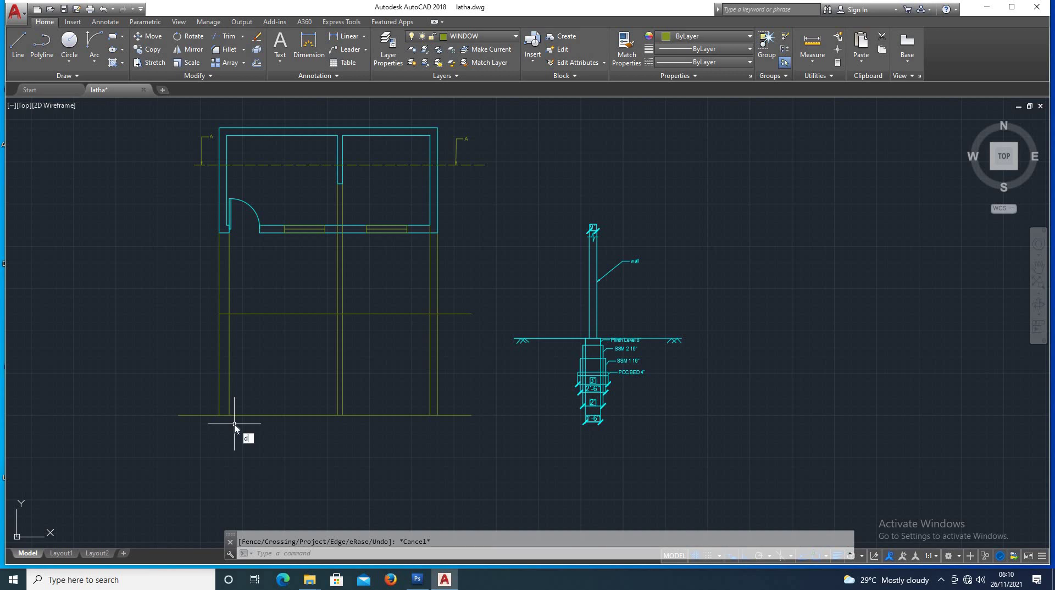
- Place single-line text 1' at zero rotation at the bottom level line's left end
{"action": "type", "text": "t"}
{"action": "key", "text": "Return"}
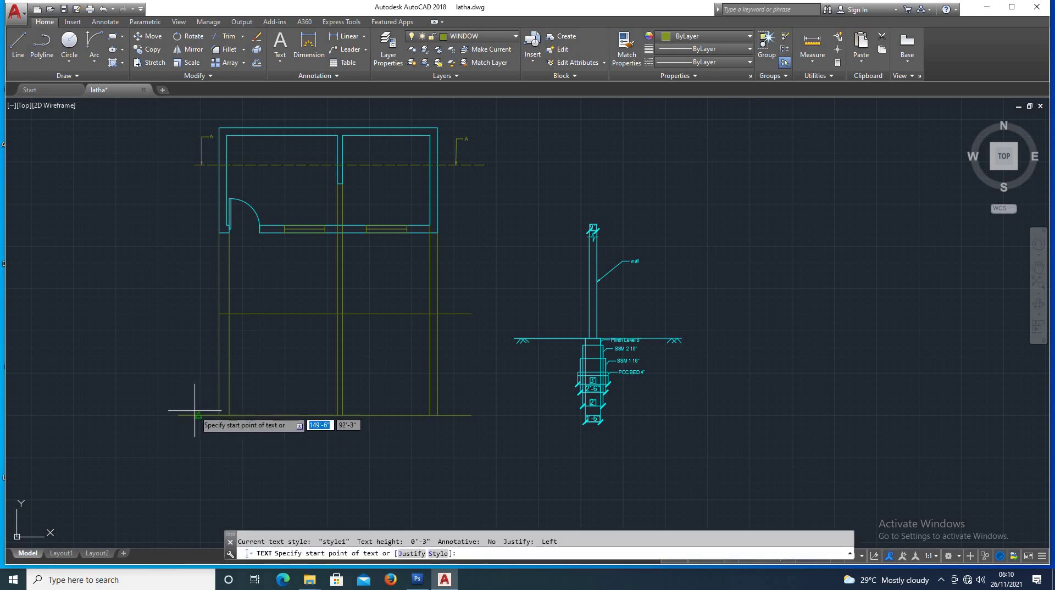
{"action": "left_click", "coordinate": [194, 410]}
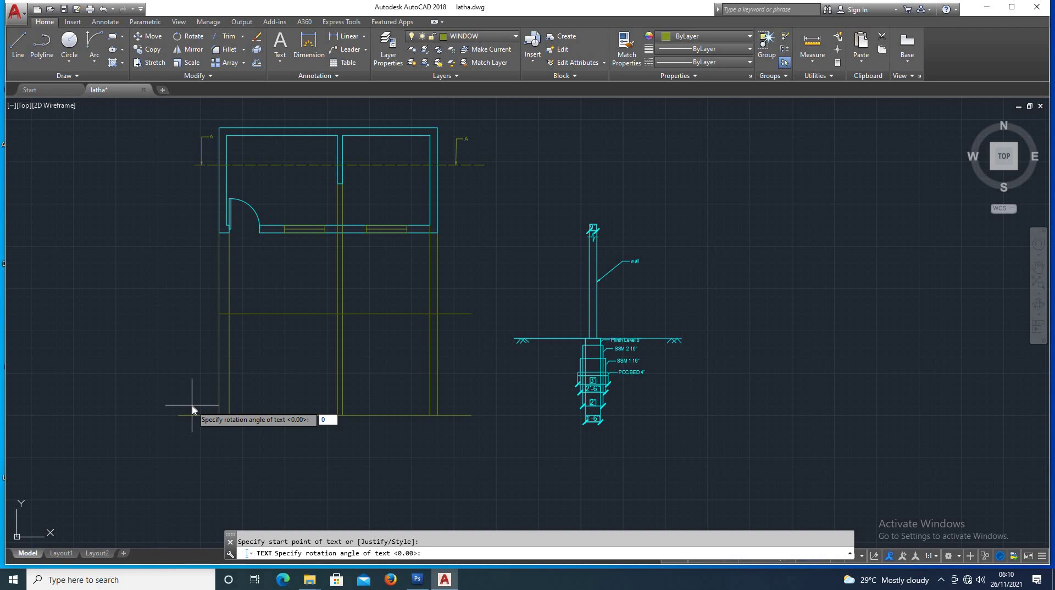
{"action": "key", "text": "Return"}
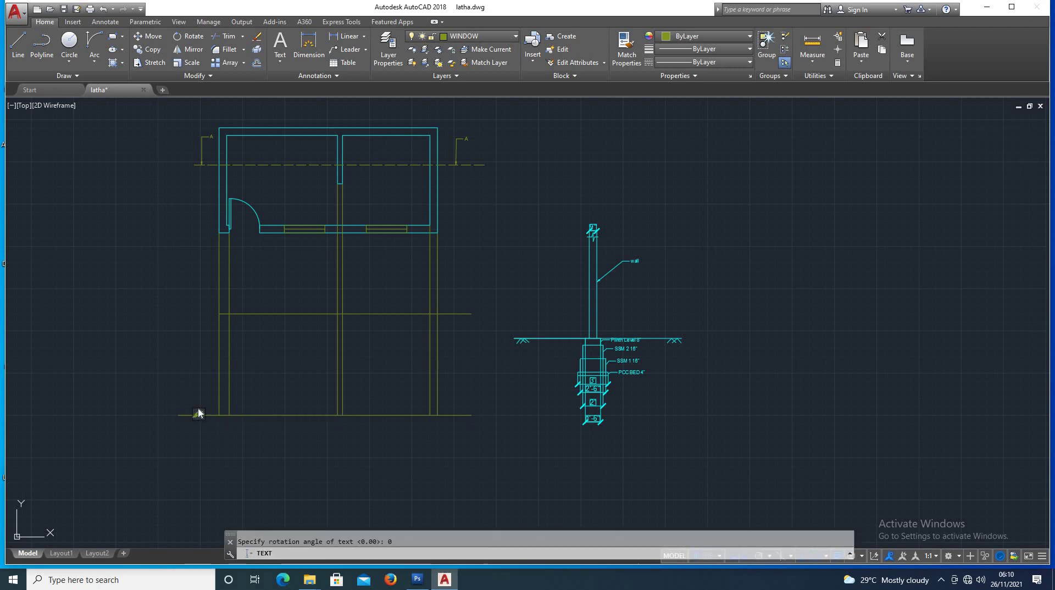
{"action": "type", "text": "1'"}
{"action": "key", "text": "Escape"}
{"action": "scroll", "coordinate": [209, 420], "scroll_direction": "up", "scroll_amount": 5}
{"action": "scroll", "coordinate": [197, 419], "scroll_direction": "down", "scroll_amount": 3}
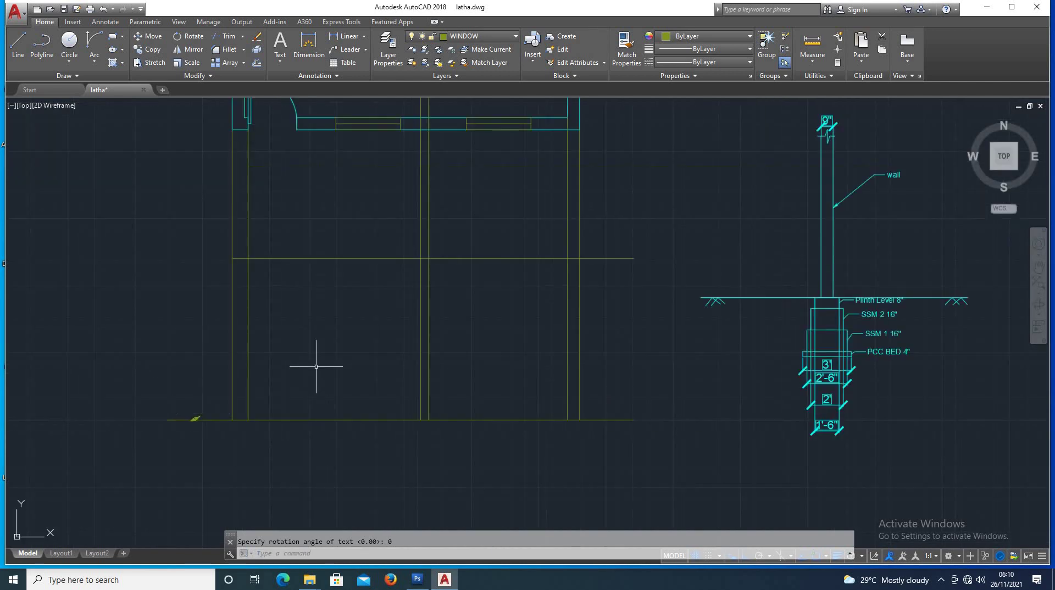
{"action": "scroll", "coordinate": [360, 360], "scroll_direction": "down", "scroll_amount": 2}
{"action": "scroll", "coordinate": [348, 358], "scroll_direction": "down", "scroll_amount": 2}
{"action": "scroll", "coordinate": [386, 316], "scroll_direction": "up", "scroll_amount": 4}
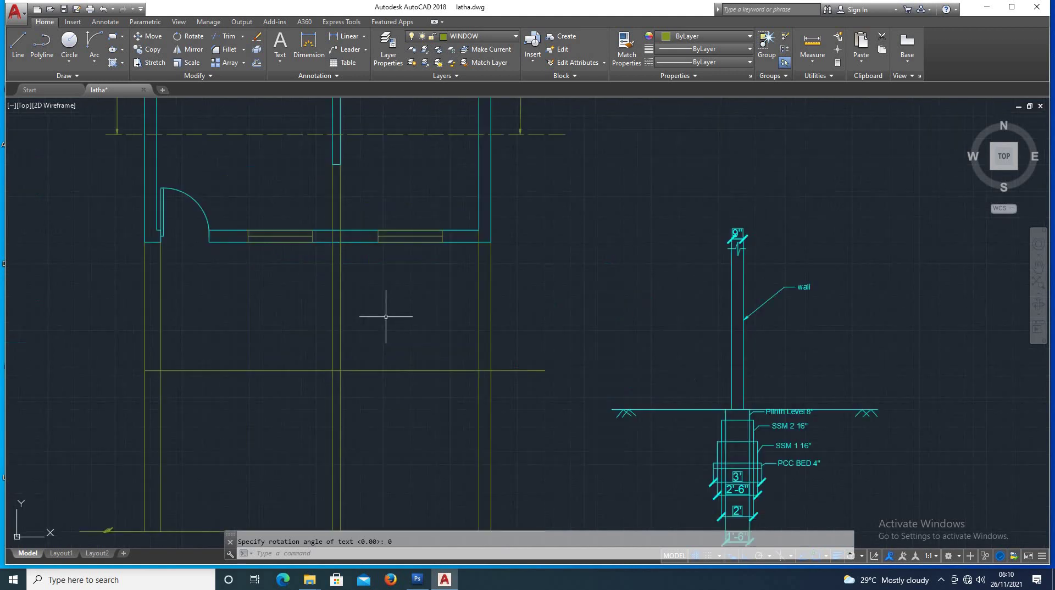
{"action": "scroll", "coordinate": [319, 357], "scroll_direction": "down", "scroll_amount": 4}
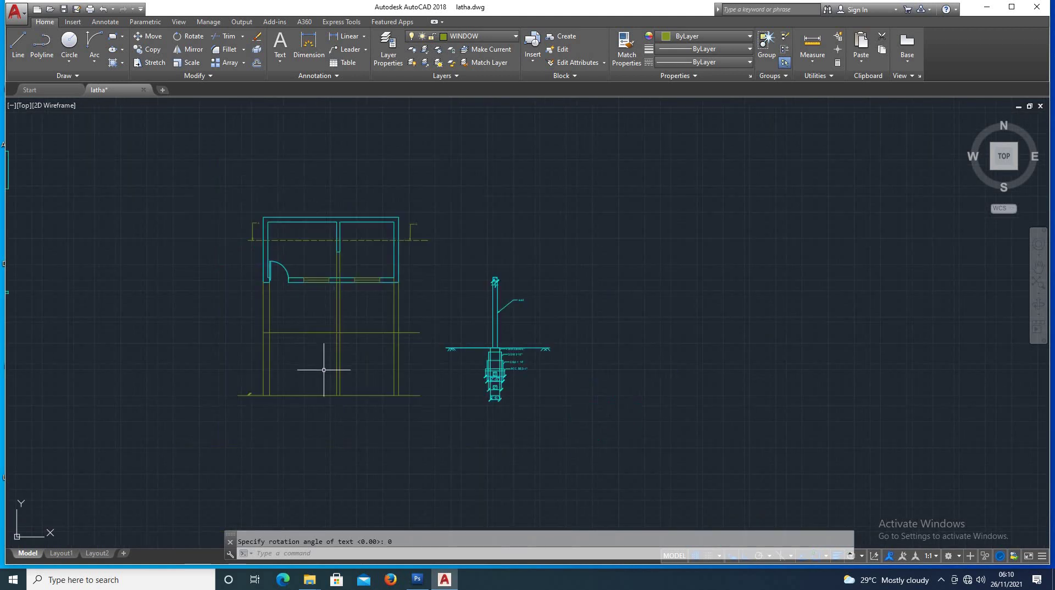
{"action": "scroll", "coordinate": [335, 358], "scroll_direction": "up", "scroll_amount": 4}
{"action": "scroll", "coordinate": [328, 350], "scroll_direction": "down", "scroll_amount": 2}
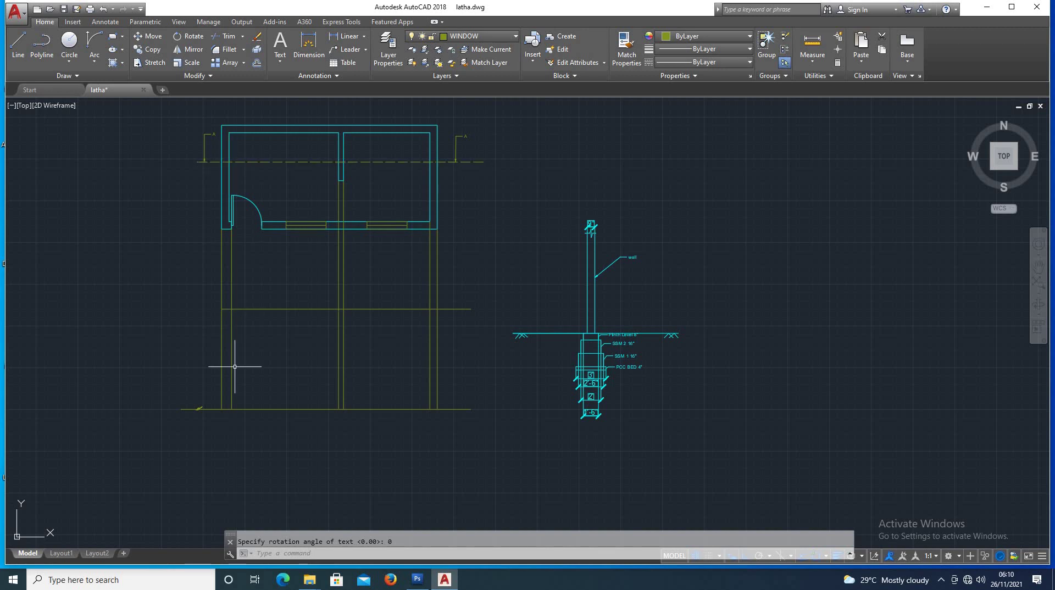
{"action": "scroll", "coordinate": [230, 379], "scroll_direction": "up", "scroll_amount": 2}
{"action": "scroll", "coordinate": [228, 357], "scroll_direction": "down", "scroll_amount": 2}
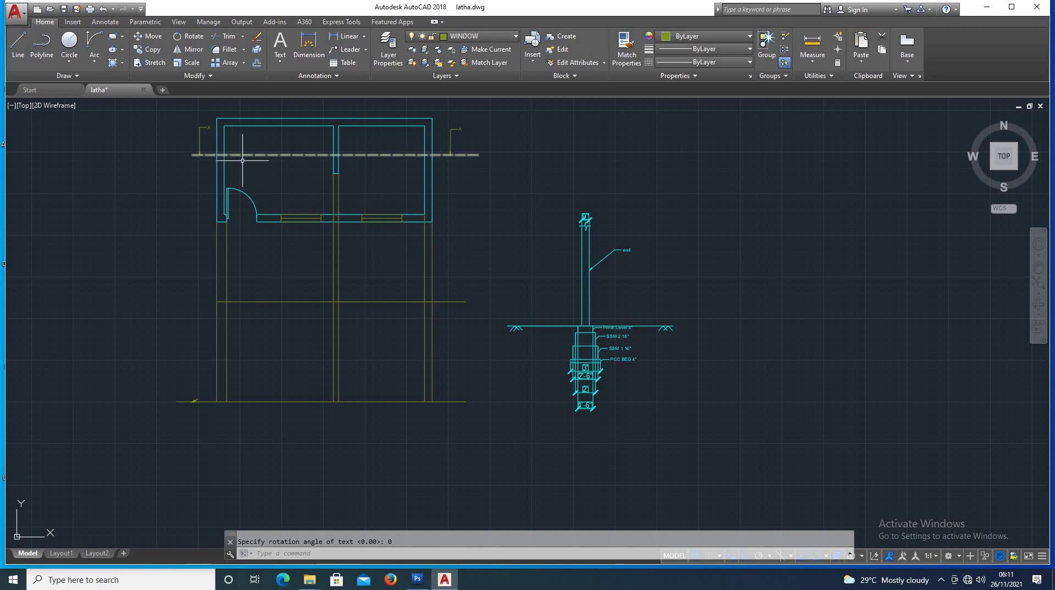
{"action": "scroll", "coordinate": [244, 231], "scroll_direction": "up", "scroll_amount": 4}
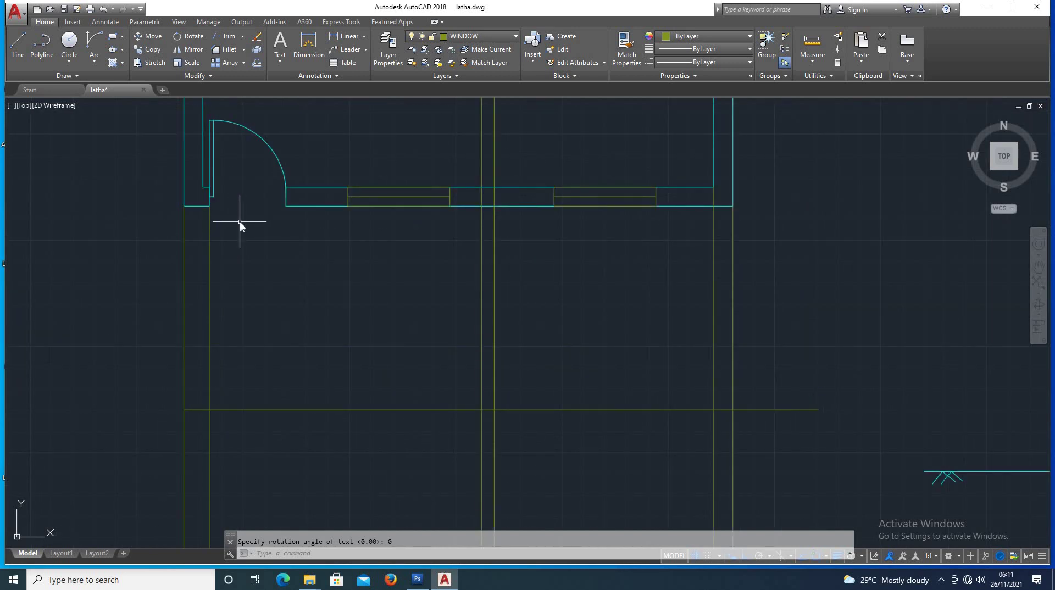
{"action": "type", "text": "RA"}
- Drop vertical rays from both edges of the door opening through the section
{"action": "key", "text": "Return"}
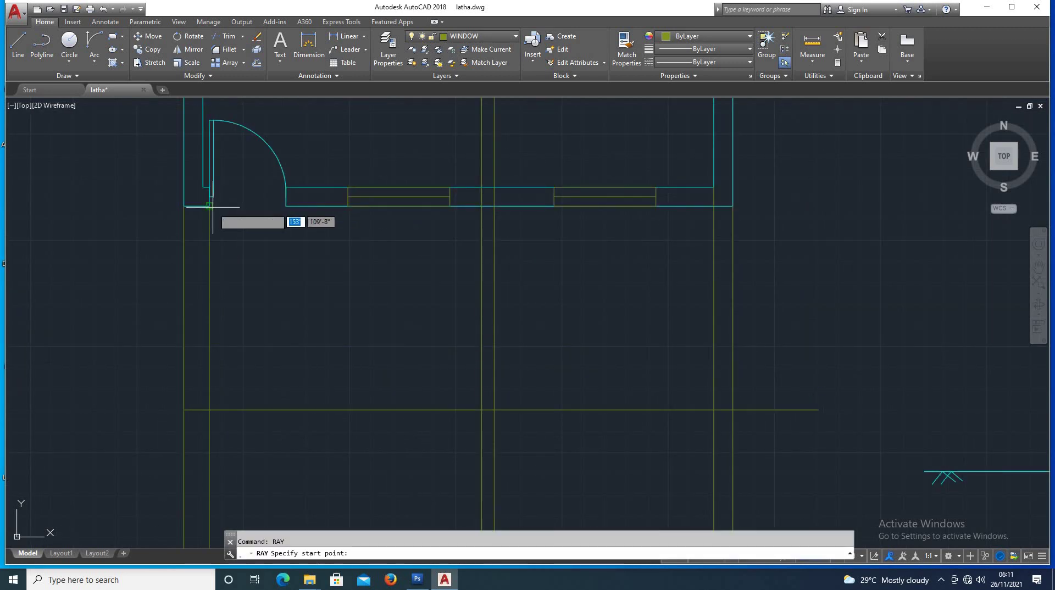
{"action": "left_click", "coordinate": [212, 197]}
{"action": "scroll", "coordinate": [233, 429], "scroll_direction": "down", "scroll_amount": 4}
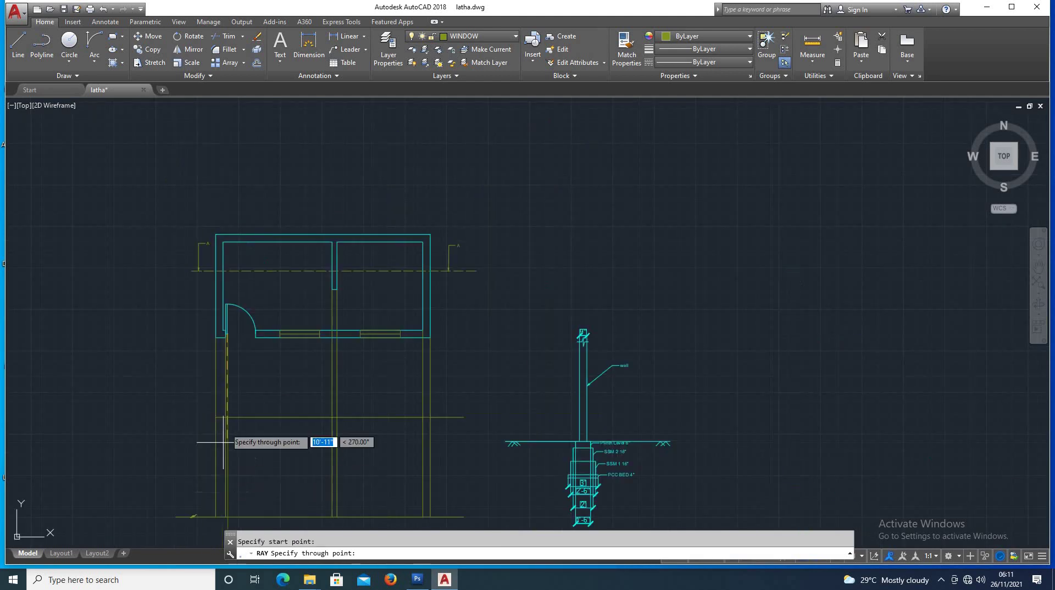
{"action": "scroll", "coordinate": [231, 472], "scroll_direction": "down", "scroll_amount": 4}
{"action": "left_click", "coordinate": [231, 483]}
{"action": "key", "text": "Return"}
{"action": "key", "text": "Return"}
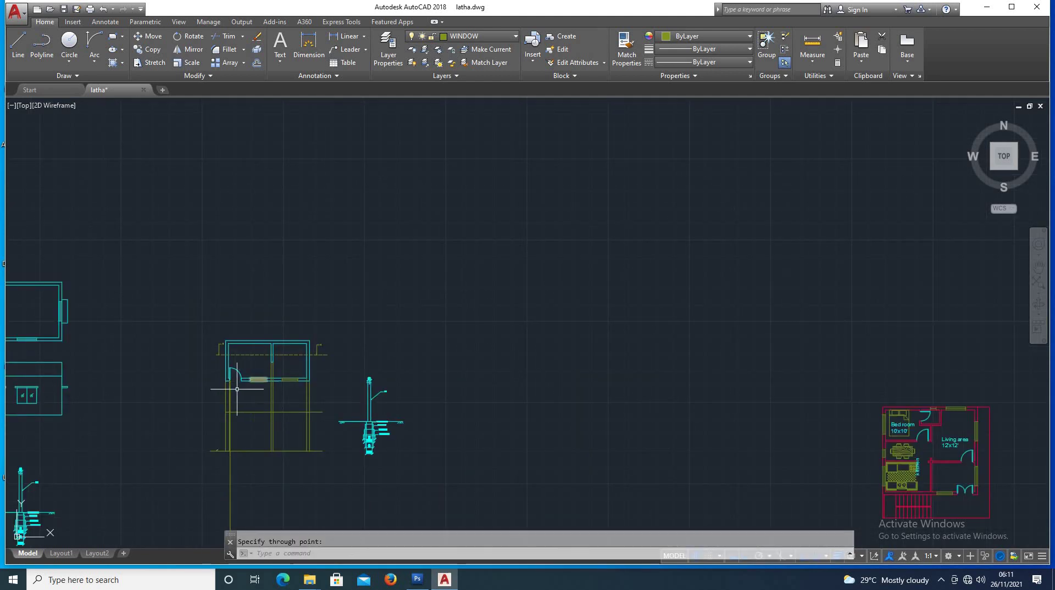
{"action": "scroll", "coordinate": [245, 389], "scroll_direction": "up", "scroll_amount": 2}
{"action": "scroll", "coordinate": [242, 395], "scroll_direction": "up", "scroll_amount": 2}
{"action": "left_click", "coordinate": [240, 410]}
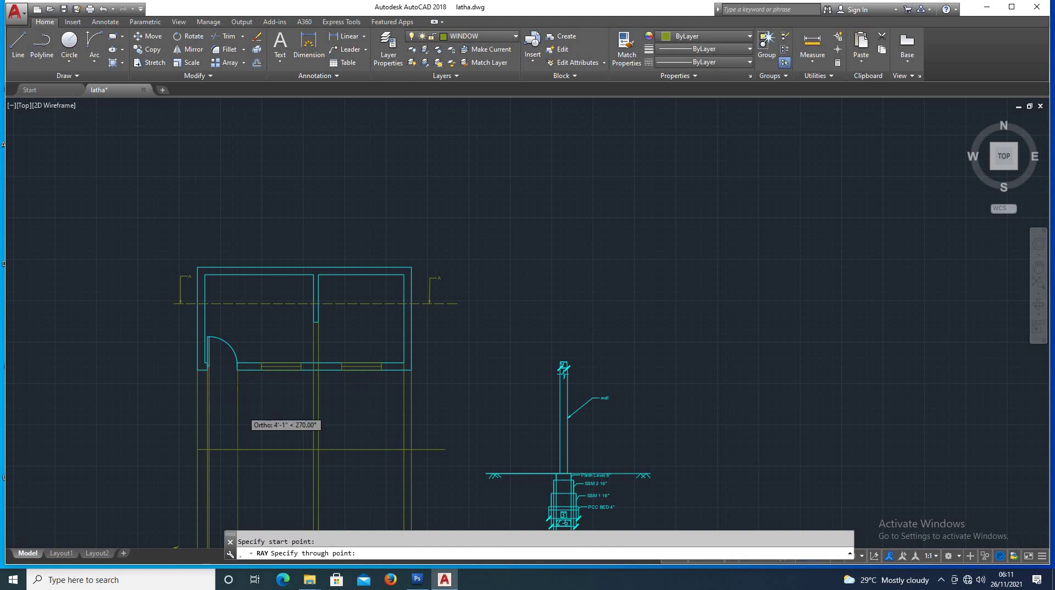
{"action": "scroll", "coordinate": [241, 423], "scroll_direction": "down", "scroll_amount": 2}
{"action": "left_click", "coordinate": [241, 426]}
{"action": "key", "text": "Return"}
{"action": "scroll", "coordinate": [236, 384], "scroll_direction": "up", "scroll_amount": 3}
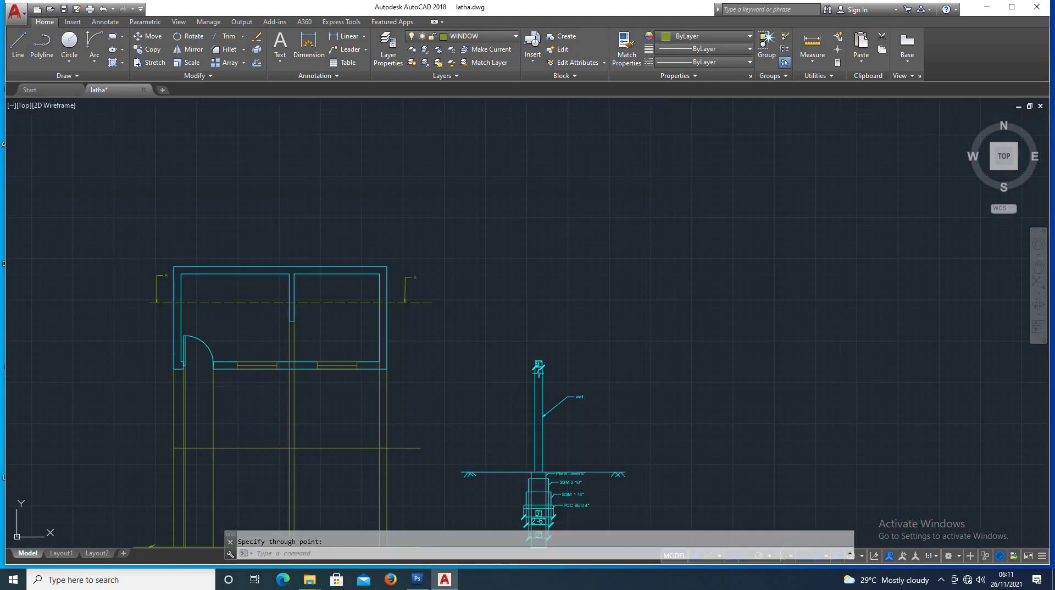
- Drop vertical rays from the left and right edges of both window openings
{"action": "key", "text": "Return"}
{"action": "left_click", "coordinate": [237, 428]}
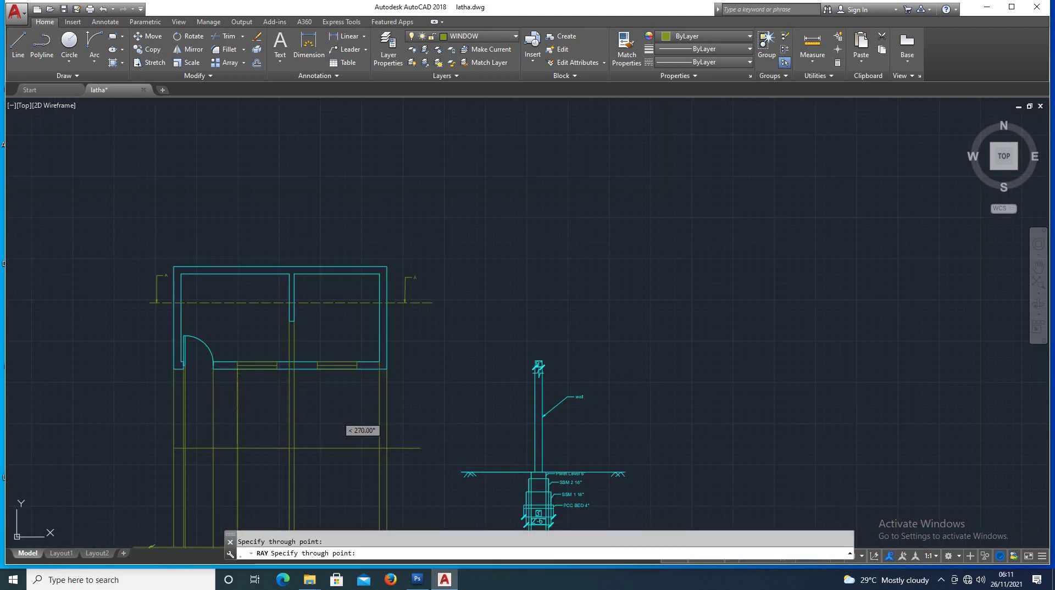
{"action": "left_click", "coordinate": [269, 394]}
{"action": "key", "text": "Return"}
{"action": "key", "text": "Return"}
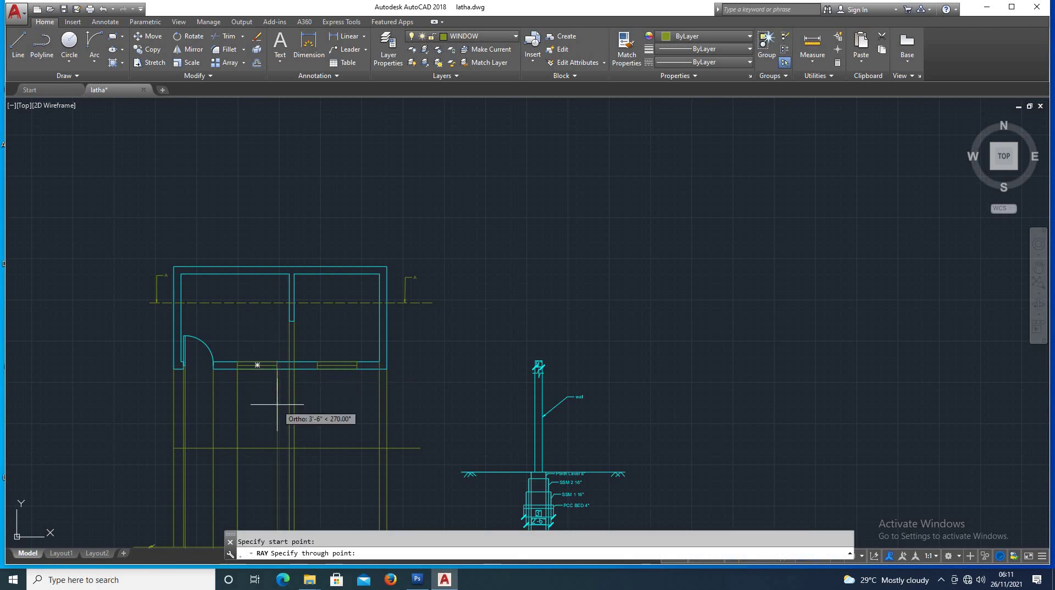
{"action": "left_click", "coordinate": [277, 421]}
{"action": "left_click", "coordinate": [282, 399]}
{"action": "key", "text": "Return"}
{"action": "key", "text": "Return"}
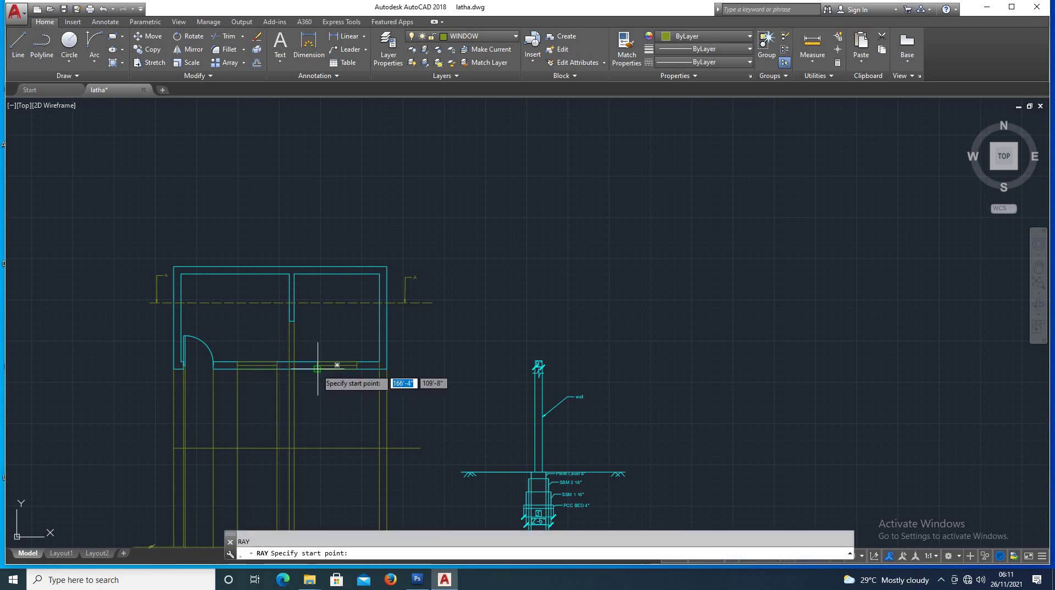
{"action": "left_click", "coordinate": [318, 365]}
{"action": "left_click", "coordinate": [318, 402]}
{"action": "key", "text": "Return"}
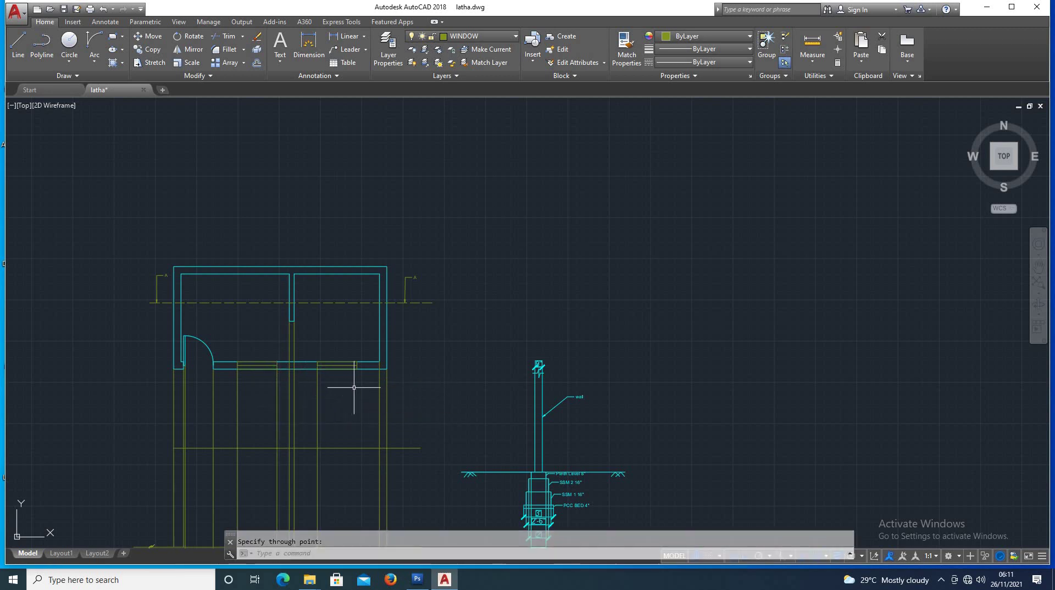
{"action": "key", "text": "Return"}
{"action": "left_click", "coordinate": [357, 366]}
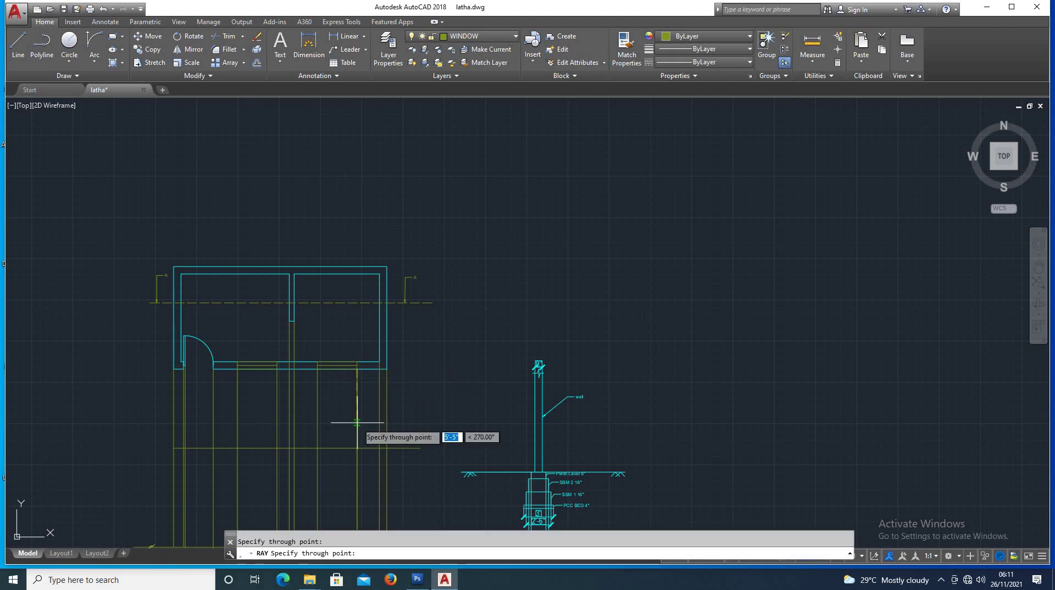
{"action": "left_click", "coordinate": [358, 426]}
{"action": "key", "text": "Return"}
{"action": "scroll", "coordinate": [357, 426], "scroll_direction": "down", "scroll_amount": 5}
{"action": "scroll", "coordinate": [244, 408], "scroll_direction": "up", "scroll_amount": 4}
{"action": "scroll", "coordinate": [244, 408], "scroll_direction": "up", "scroll_amount": 2}
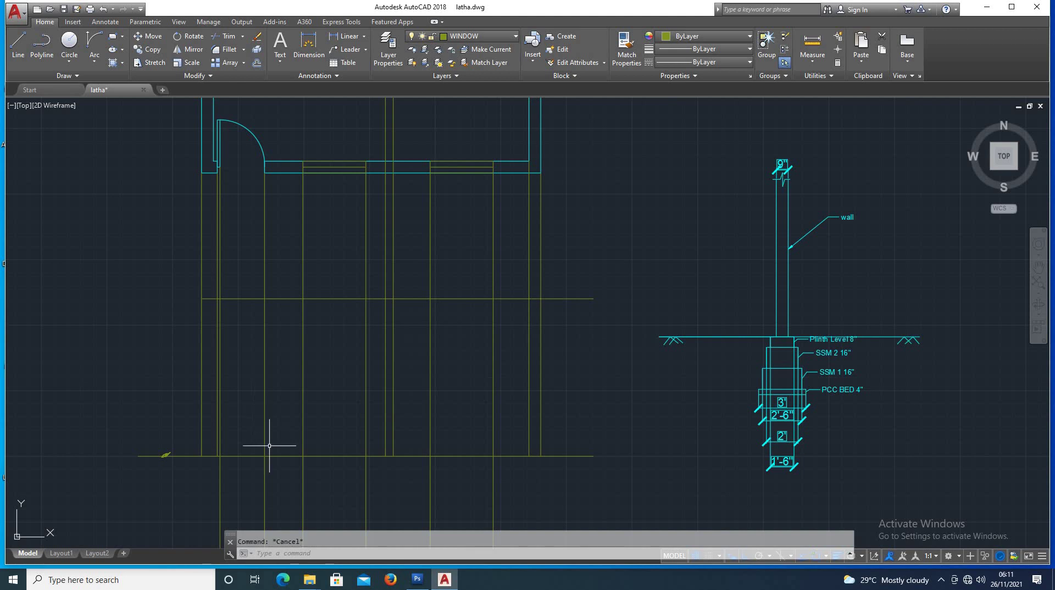
{"action": "type", "text": "o"}
- Draw a line rising 7' from the base line, then running horizontally right across the walls
{"action": "key", "text": "Return"}
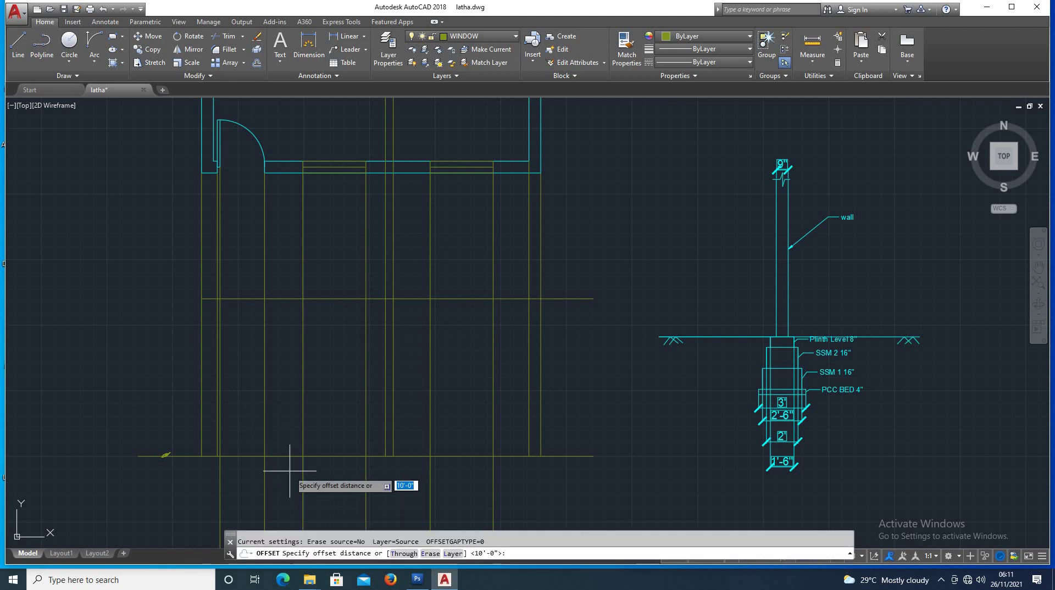
{"action": "key", "text": "Escape"}
{"action": "type", "text": "RA"}
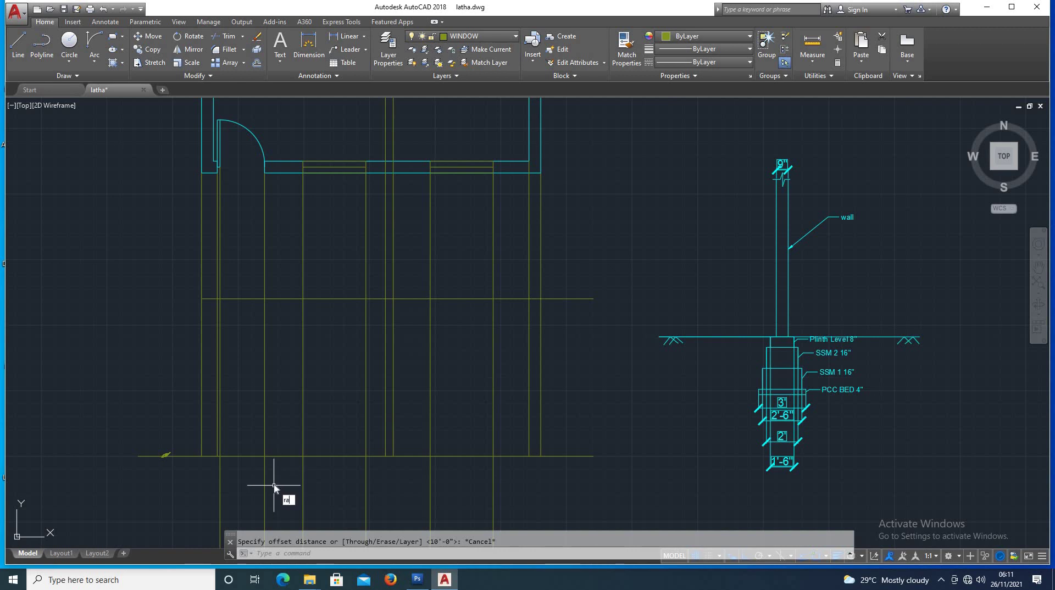
{"action": "type", "text": "y"}
{"action": "key", "text": "Return"}
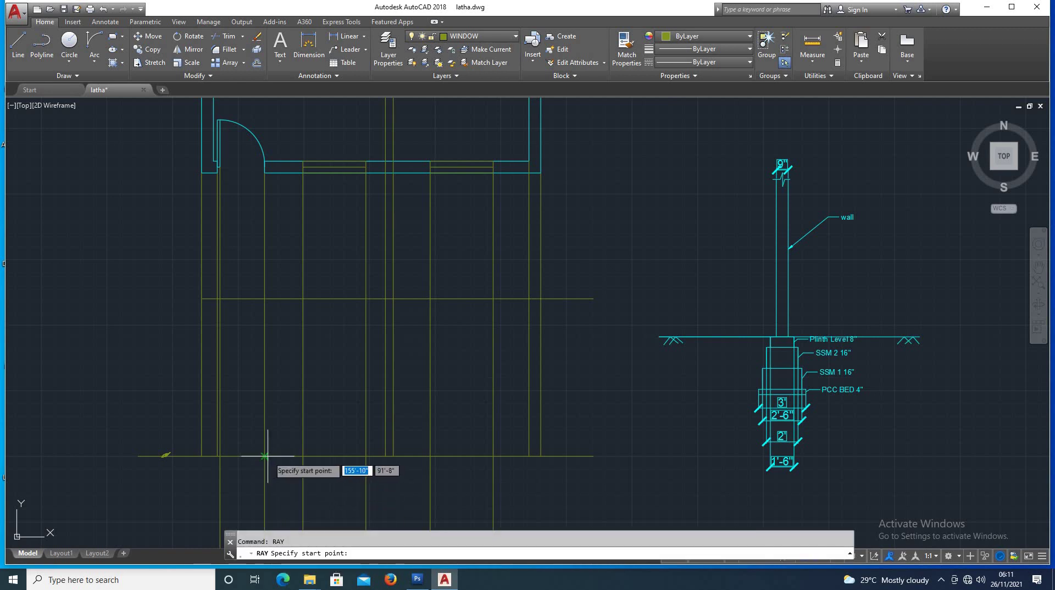
{"action": "key", "text": "Escape"}
{"action": "type", "text": "l"}
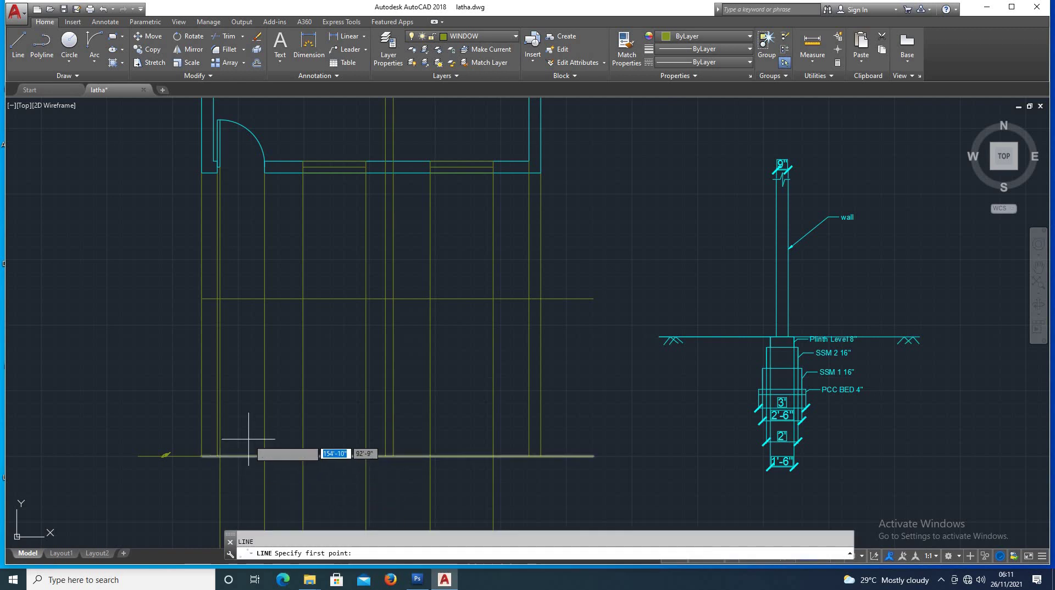
{"action": "key", "text": "Return"}
{"action": "left_click", "coordinate": [264, 456]}
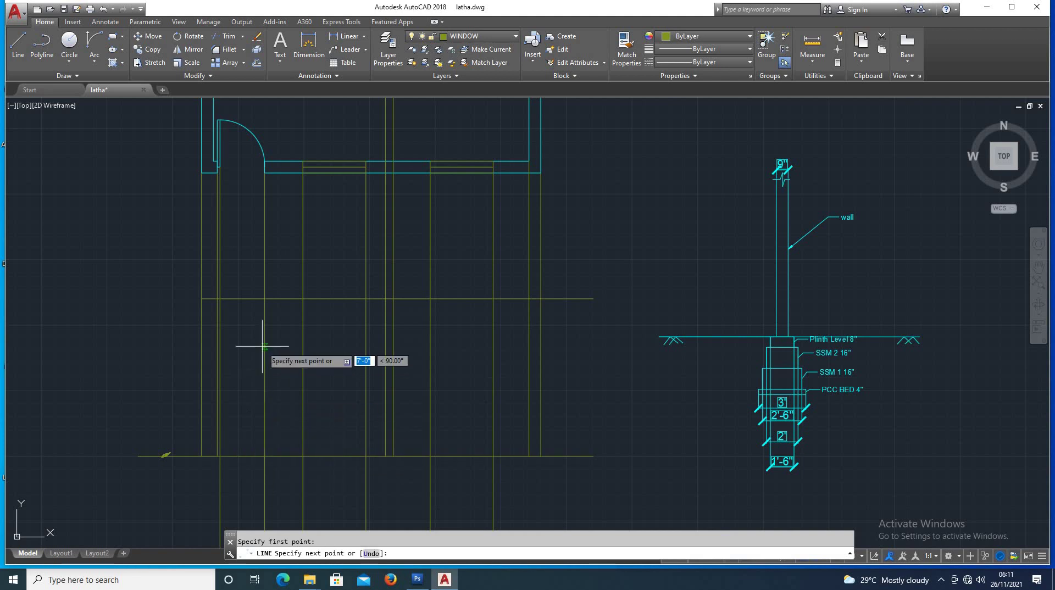
{"action": "type", "text": "7'"}
{"action": "key", "text": "Return"}
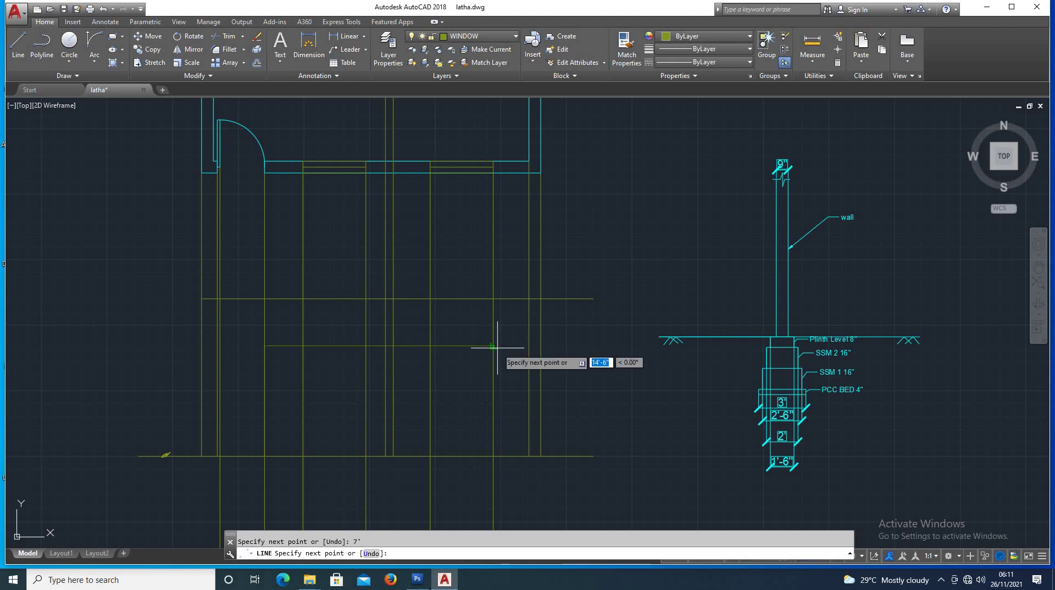
{"action": "left_click", "coordinate": [564, 346]}
{"action": "key", "text": "Escape"}
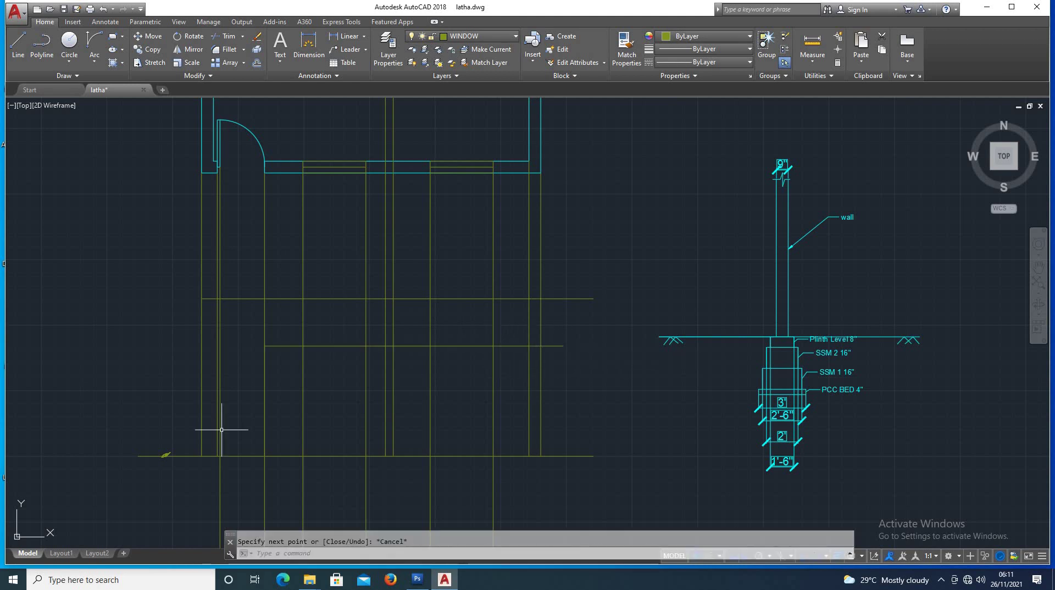
{"action": "scroll", "coordinate": [284, 428], "scroll_direction": "up", "scroll_amount": 2}
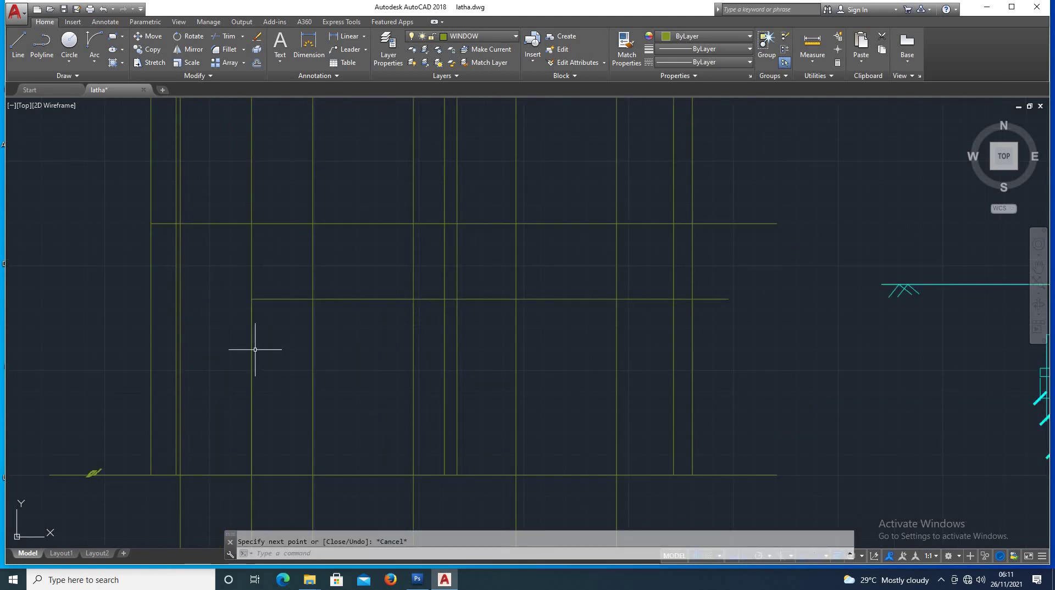
- Delete the short vertical line from the section
{"action": "left_click", "coordinate": [251, 351]}
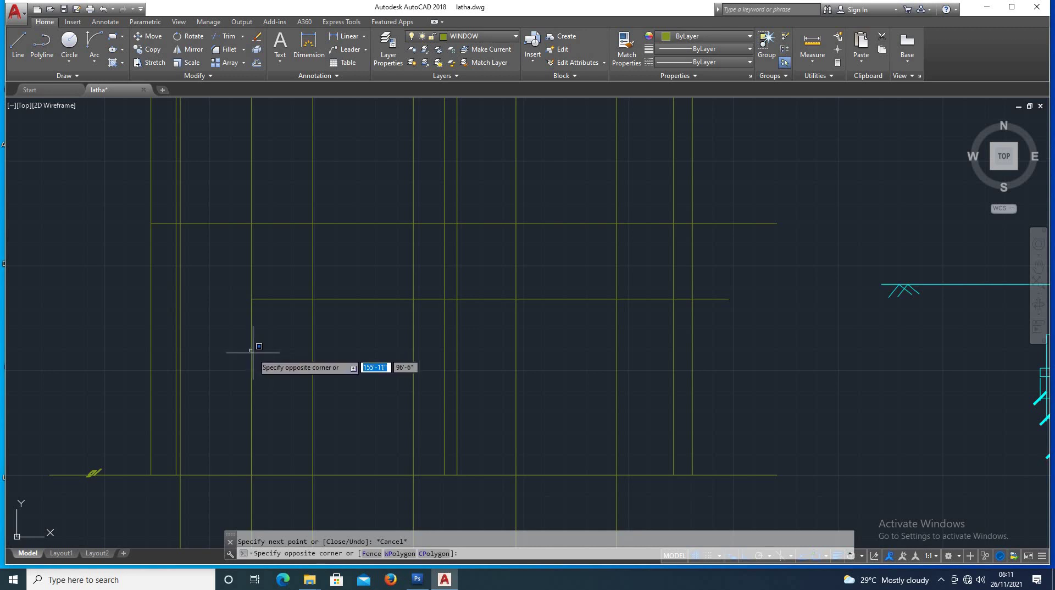
{"action": "left_click", "coordinate": [249, 353]}
{"action": "left_click", "coordinate": [251, 354]}
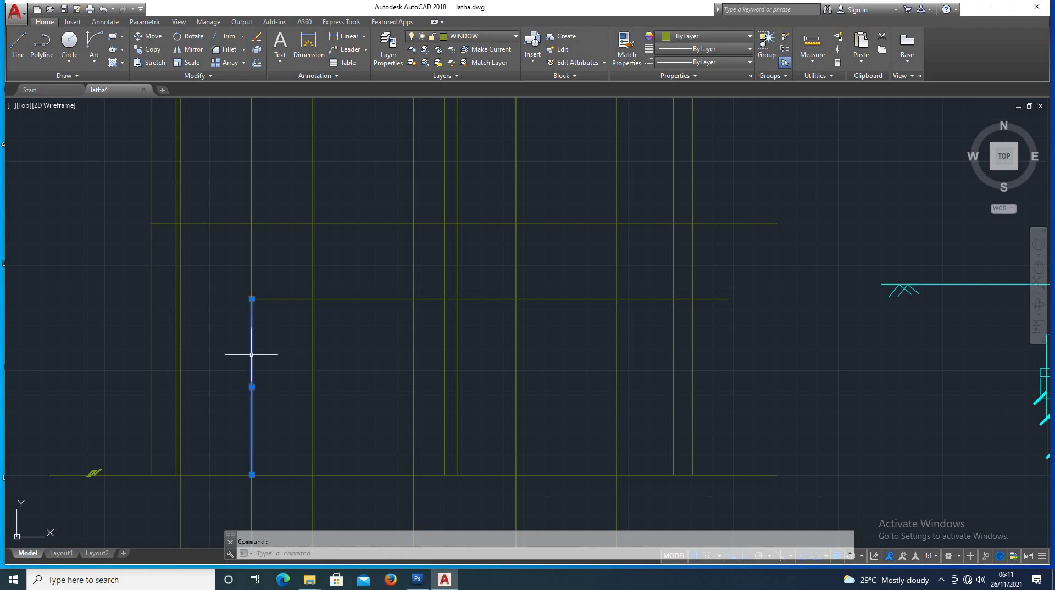
{"action": "key", "text": "Delete"}
{"action": "scroll", "coordinate": [268, 399], "scroll_direction": "down", "scroll_amount": 3}
{"action": "scroll", "coordinate": [270, 399], "scroll_direction": "down", "scroll_amount": 1}
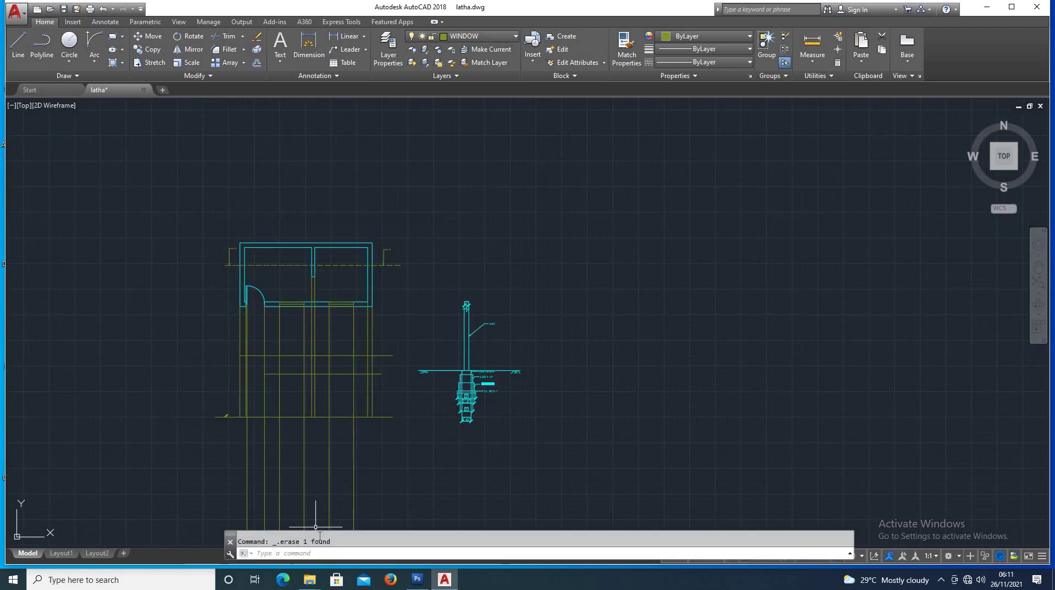
{"action": "scroll", "coordinate": [320, 524], "scroll_direction": "up", "scroll_amount": 1}
- Trim off the construction line ends hanging below the section's base line, using all lines as cutting edges
{"action": "key", "text": "Return"}
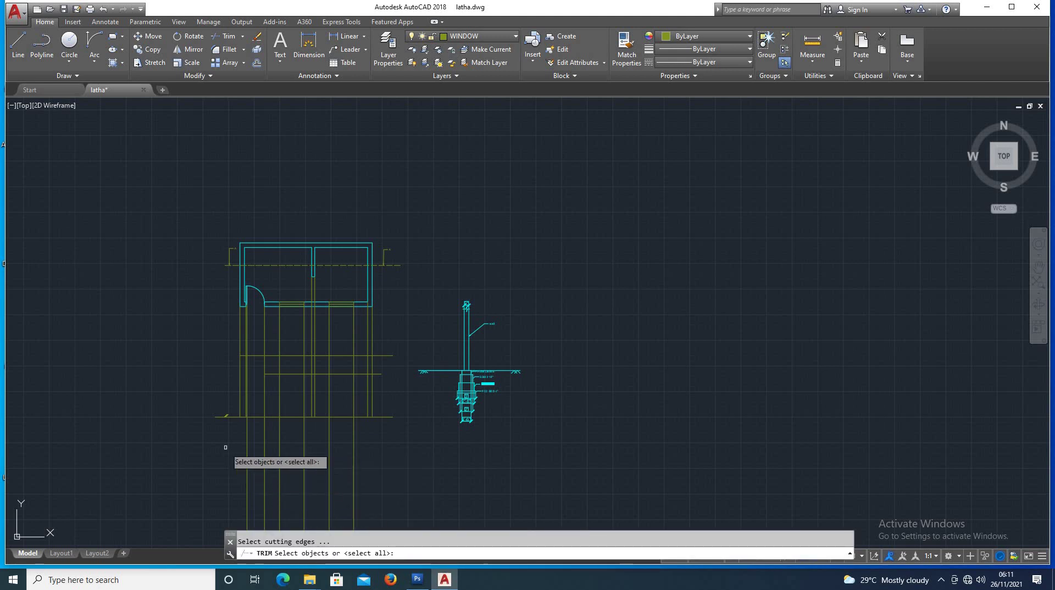
{"action": "left_click", "coordinate": [226, 447]}
{"action": "left_click", "coordinate": [388, 494]}
{"action": "key", "text": "Escape"}
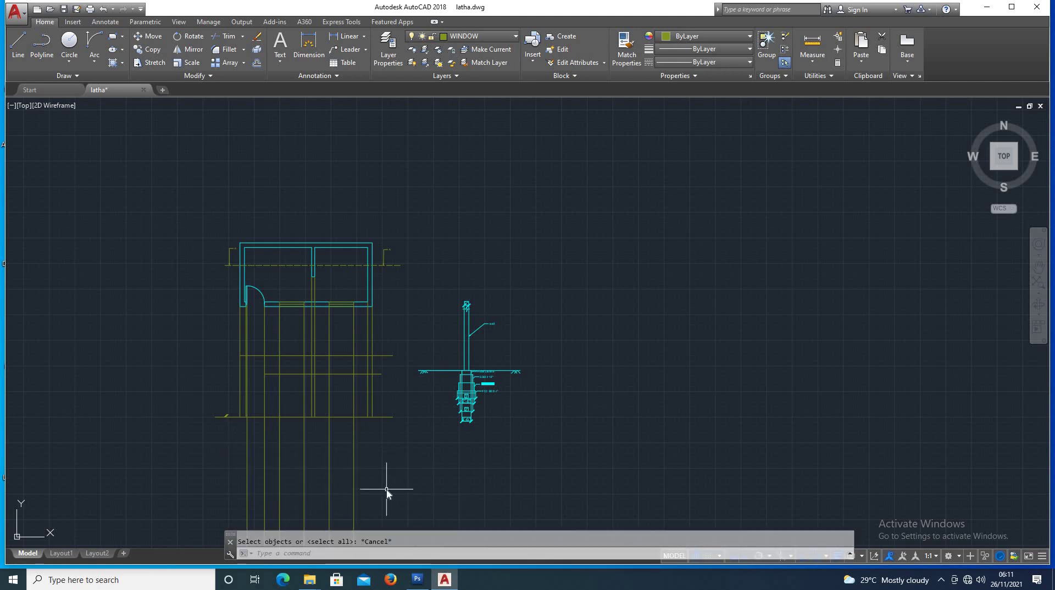
{"action": "key", "text": "Return"}
{"action": "key", "text": "Return"}
{"action": "left_click", "coordinate": [232, 446]}
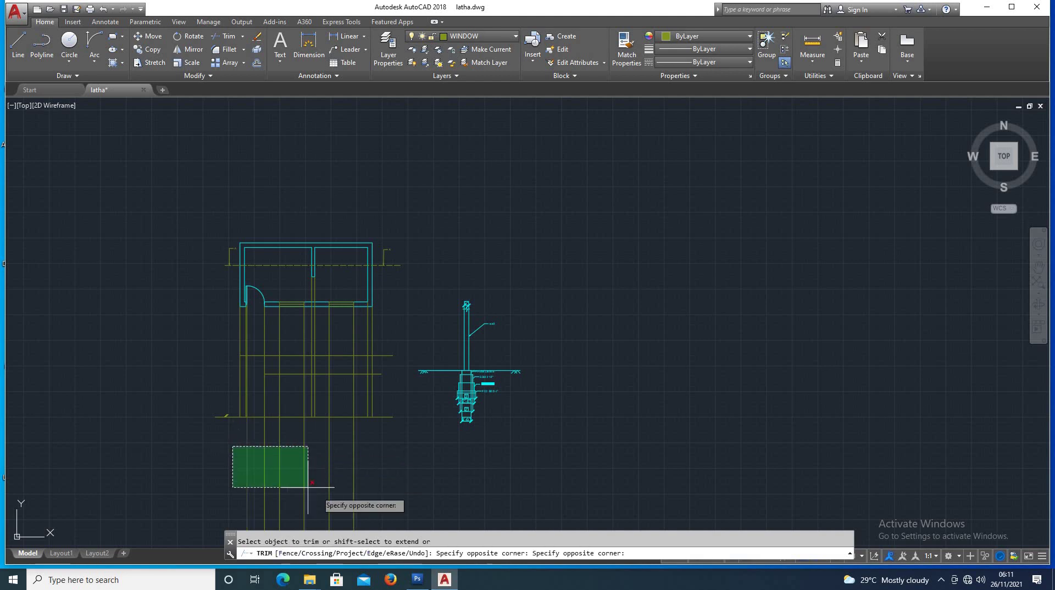
{"action": "left_click", "coordinate": [389, 495]}
{"action": "key", "text": "Escape"}
{"action": "scroll", "coordinate": [256, 376], "scroll_direction": "up", "scroll_amount": 4}
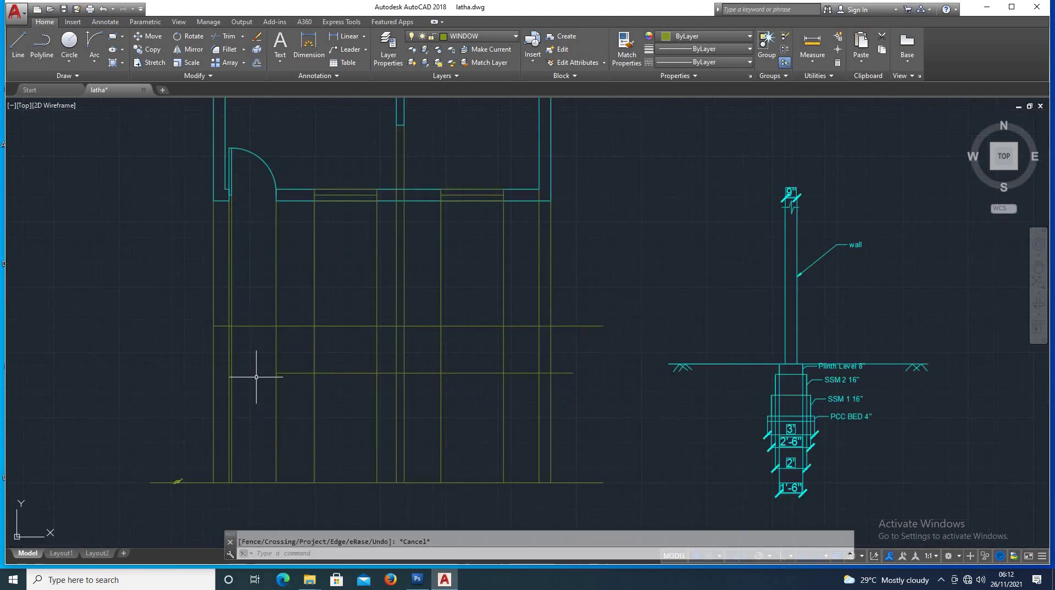
{"action": "scroll", "coordinate": [242, 433], "scroll_direction": "down", "scroll_amount": 2}
{"action": "scroll", "coordinate": [218, 430], "scroll_direction": "up", "scroll_amount": 2}
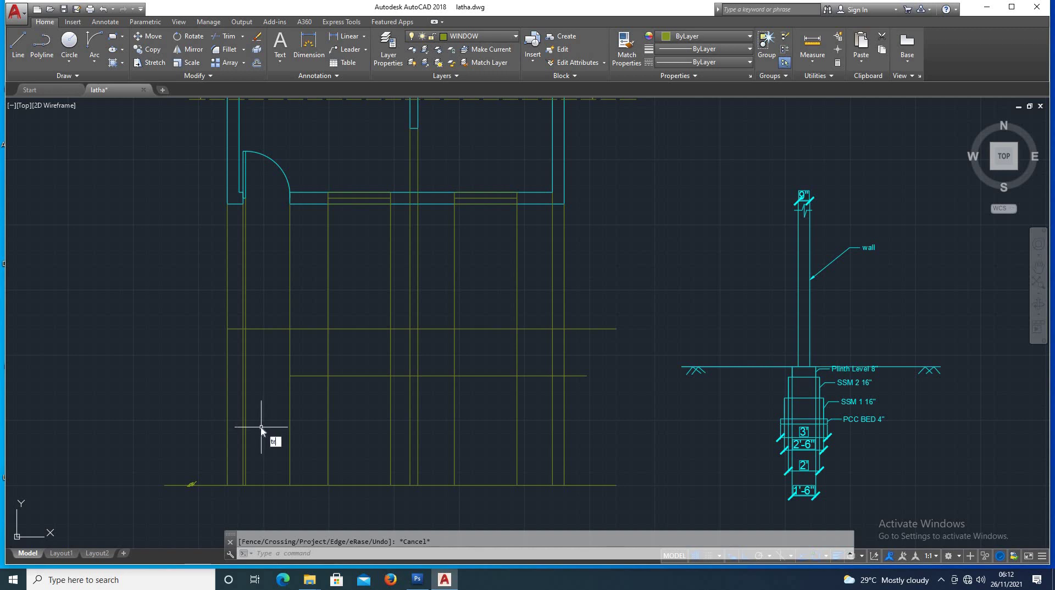
{"action": "key", "text": "Return"}
{"action": "key", "text": "Return"}
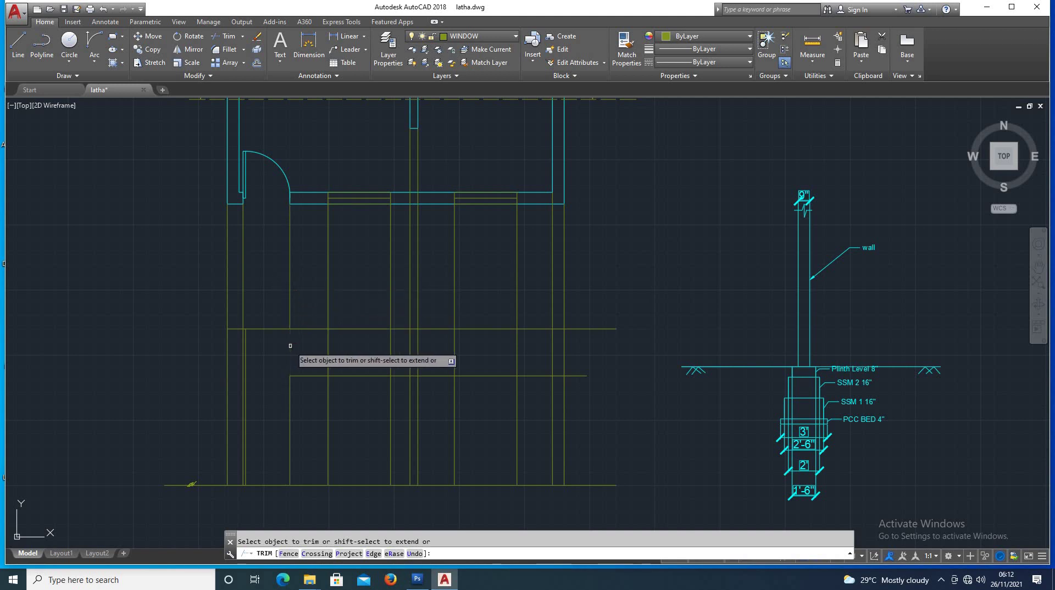
- Erase the stray vertical line from the section
{"action": "key", "text": "Escape"}
{"action": "left_click", "coordinate": [290, 313]}
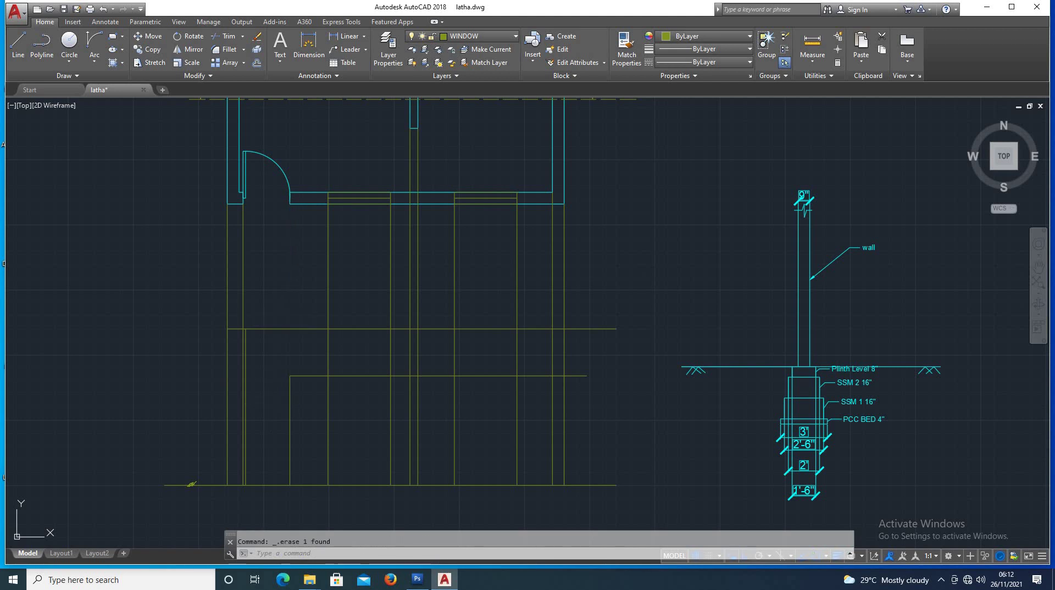
{"action": "type", "text": "l"}
{"action": "key", "text": "Return"}
{"action": "left_click", "coordinate": [289, 375]}
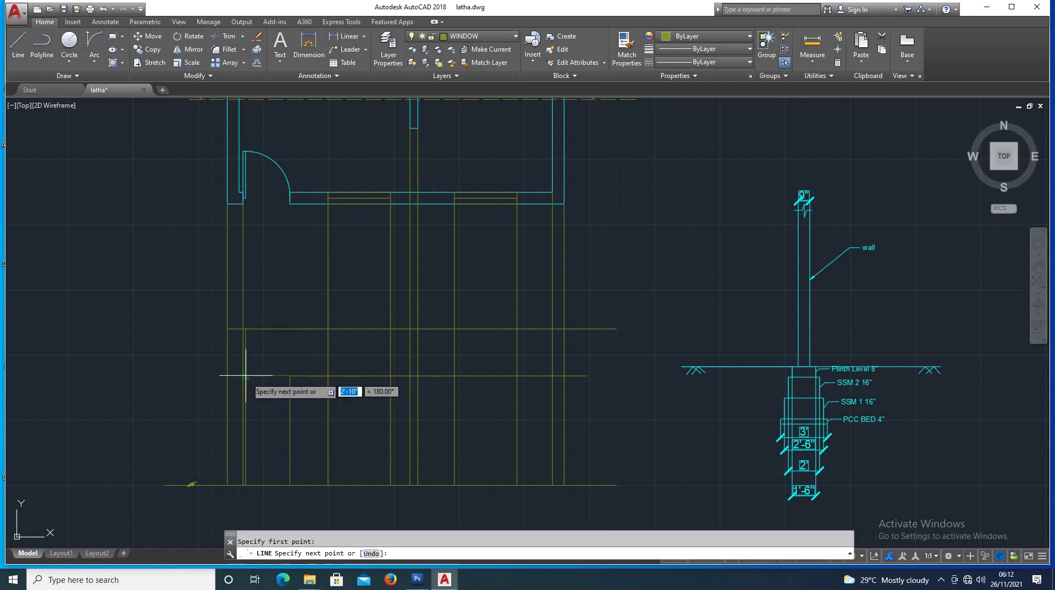
{"action": "key", "text": "Escape"}
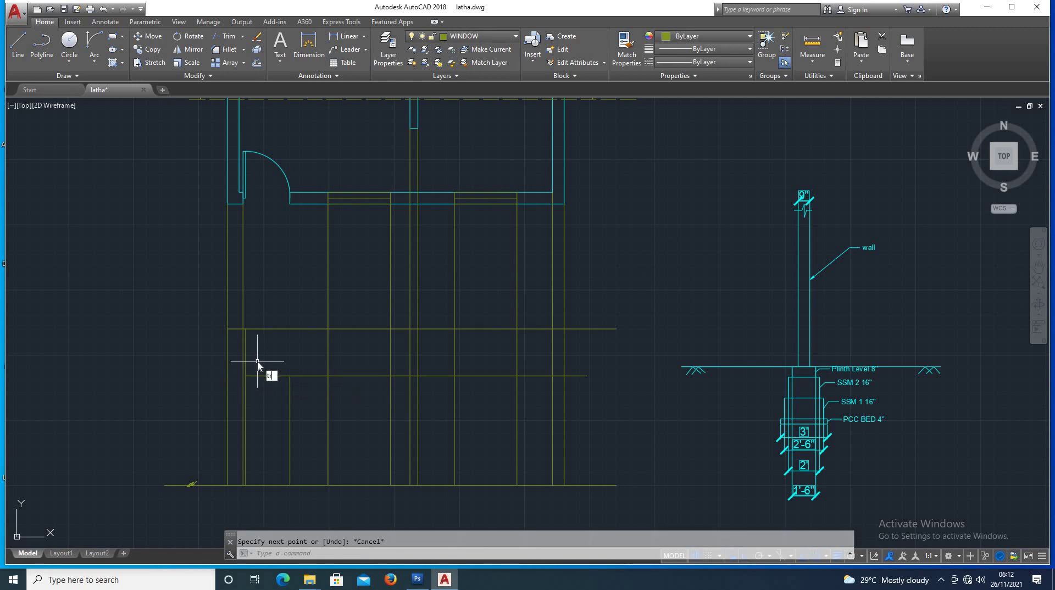
- Trim the line pieces inside the window opening and between the two level lines
{"action": "key", "text": "Return"}
{"action": "key", "text": "Return"}
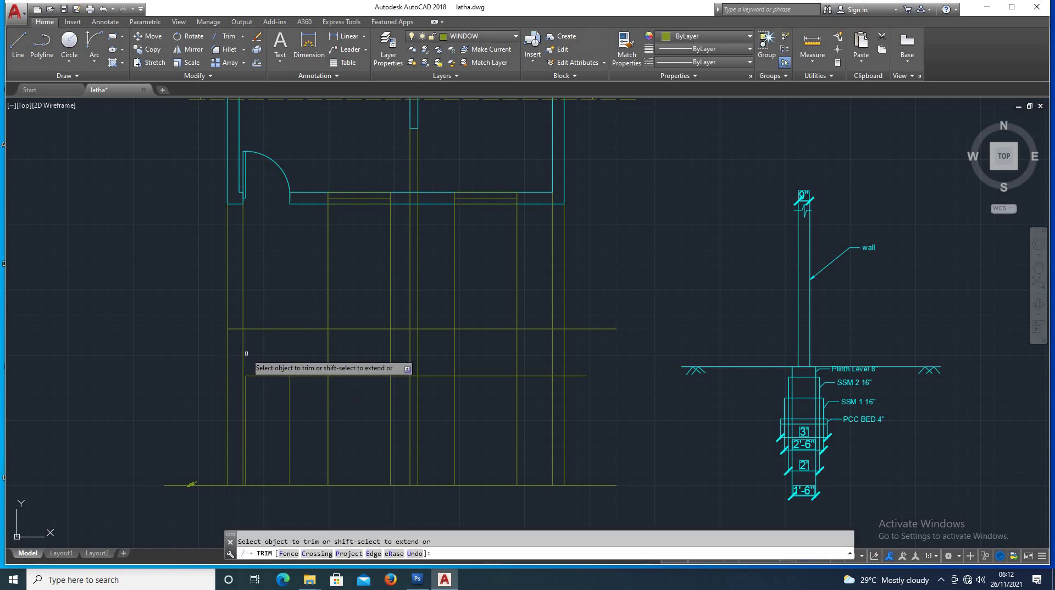
{"action": "key", "text": "Escape"}
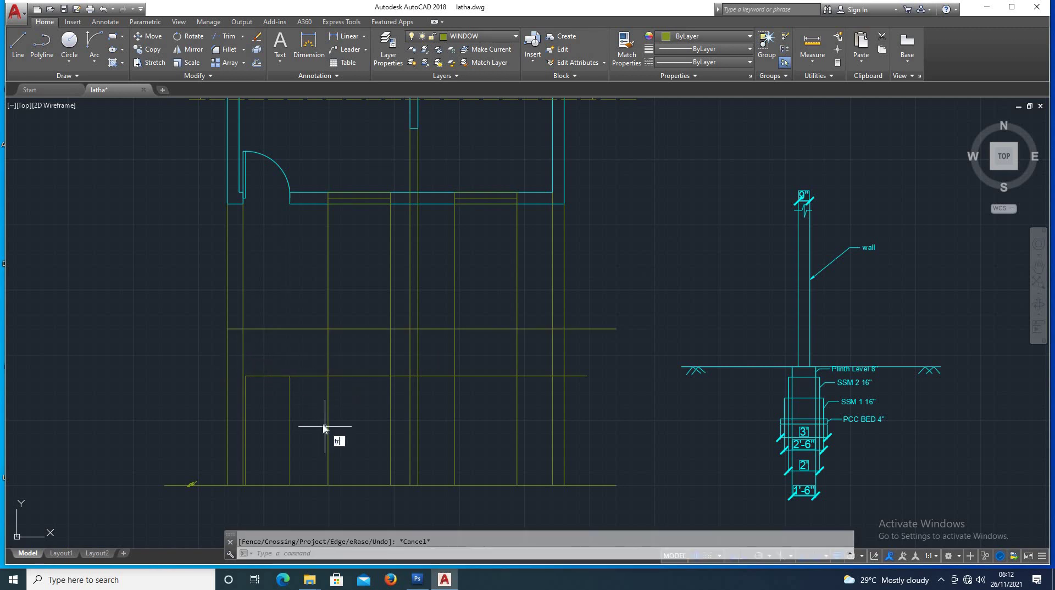
{"action": "key", "text": "Return"}
{"action": "key", "text": "Return"}
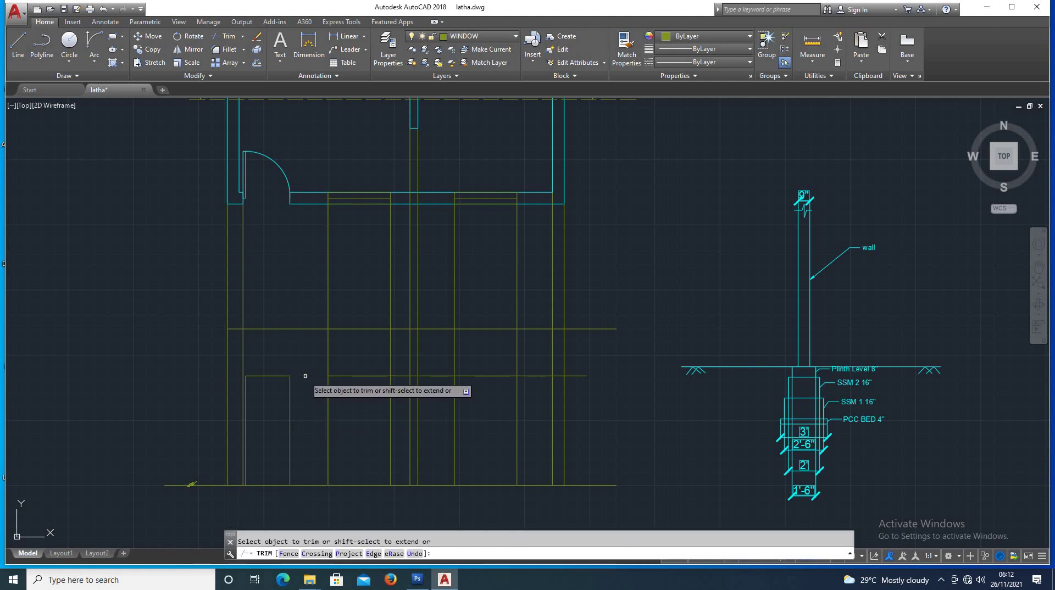
{"action": "key", "text": "Escape"}
{"action": "type", "text": "TR"}
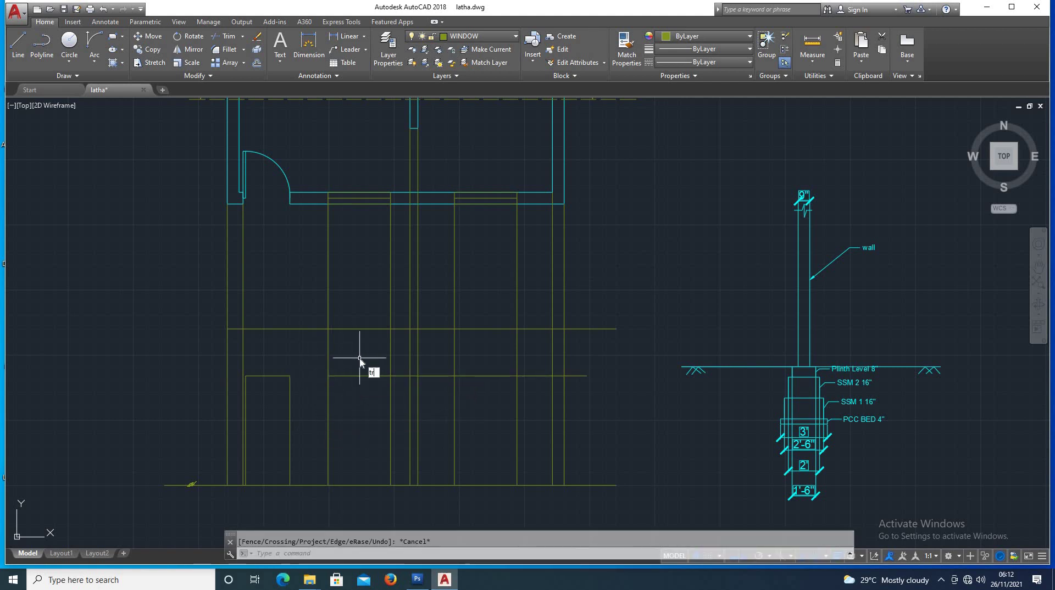
{"action": "key", "text": "Return"}
{"action": "key", "text": "Return"}
{"action": "left_click", "coordinate": [330, 349]}
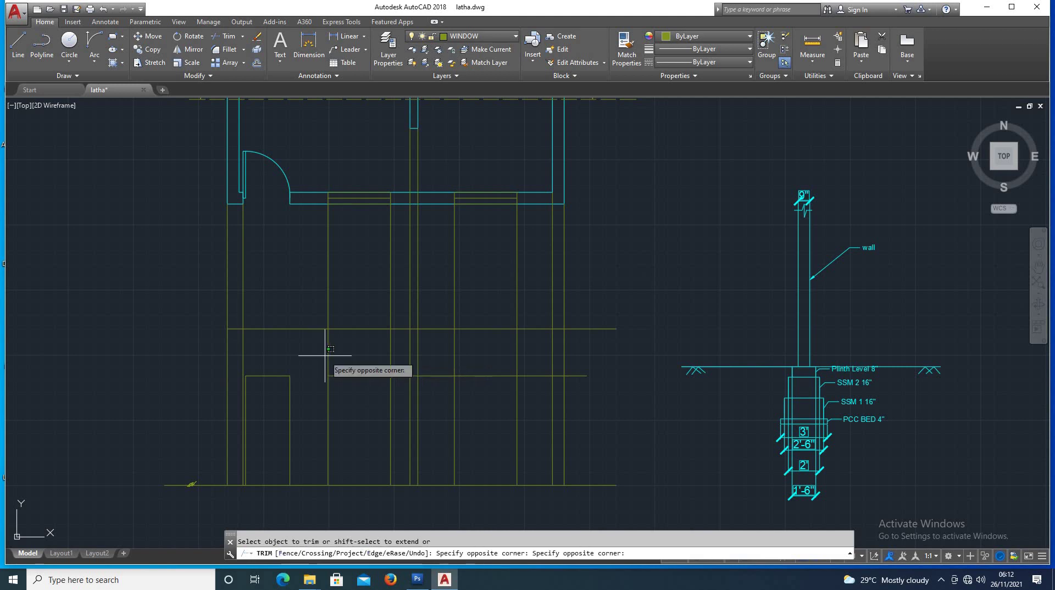
{"action": "left_click", "coordinate": [394, 363]}
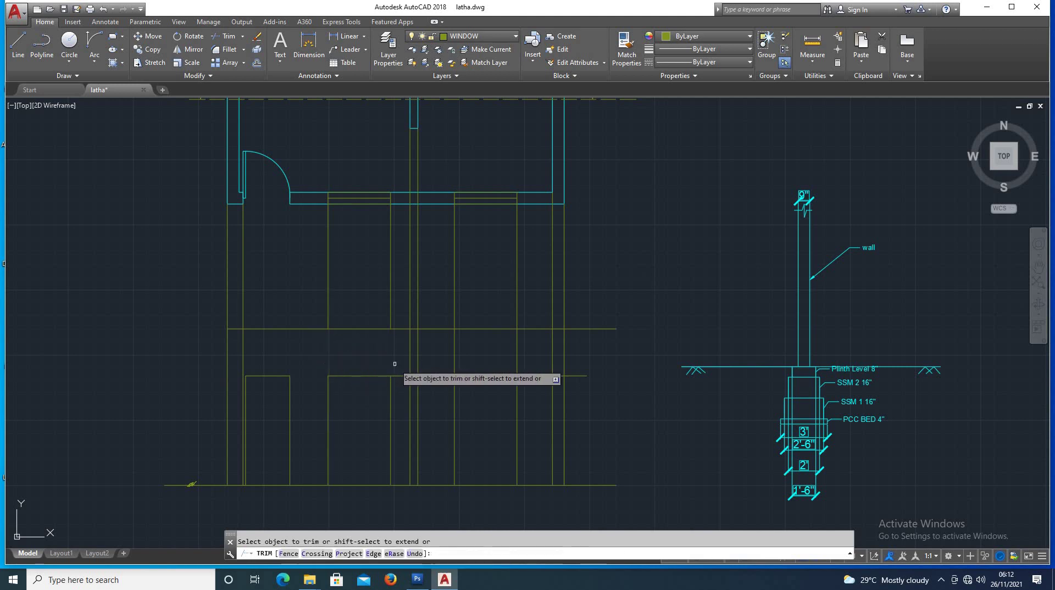
{"action": "left_click", "coordinate": [325, 277]}
{"action": "left_click", "coordinate": [401, 308]}
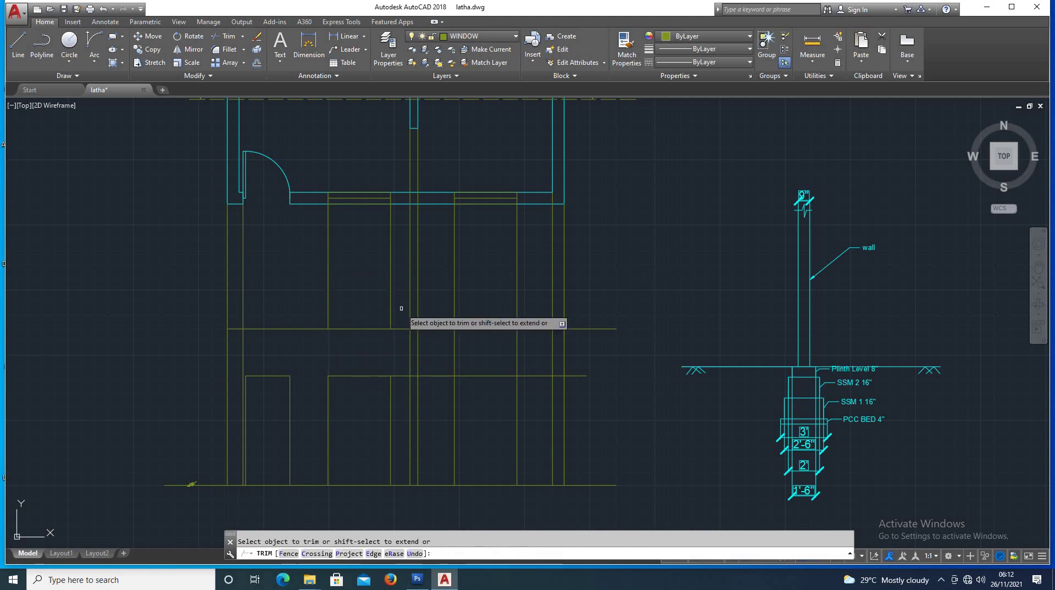
{"action": "key", "text": "Return"}
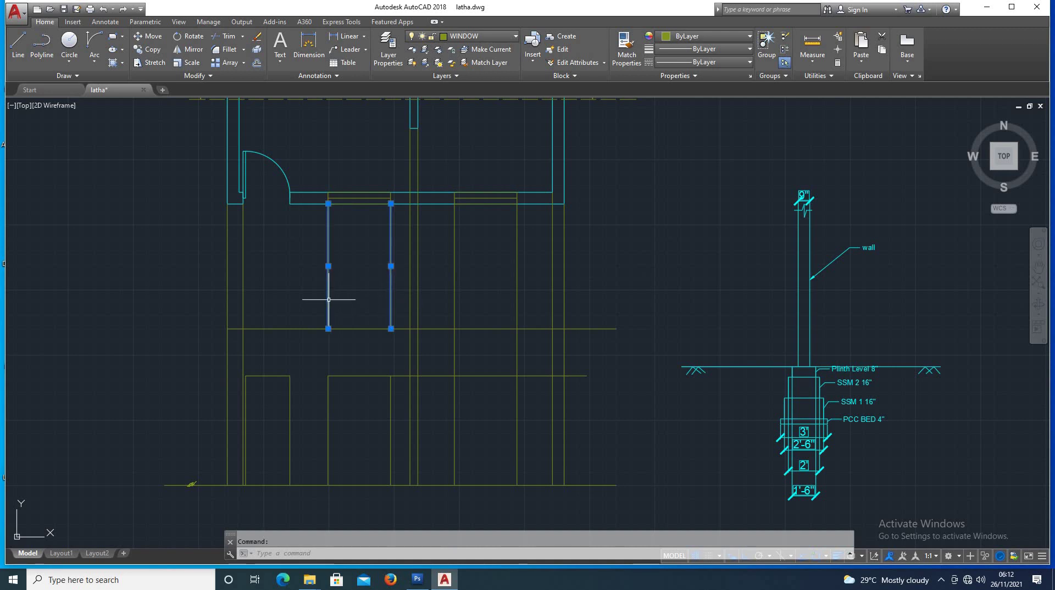
- Delete the two vertical lines and offset the horizontal line downward
{"action": "key", "text": "Delete"}
{"action": "scroll", "coordinate": [354, 423], "scroll_direction": "up", "scroll_amount": 4}
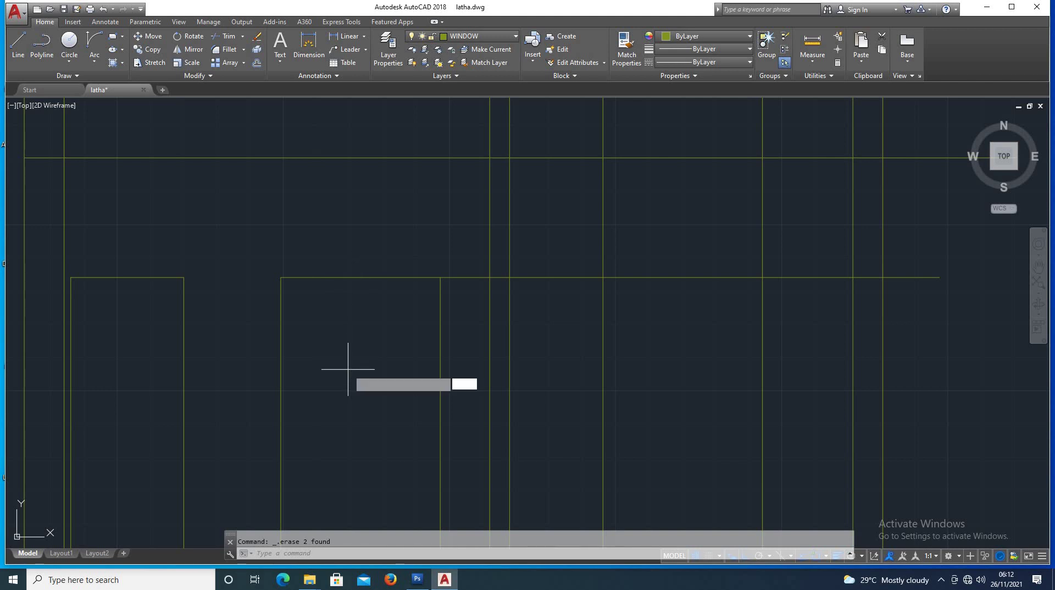
{"action": "key", "text": "Return"}
{"action": "type", "text": "4"}
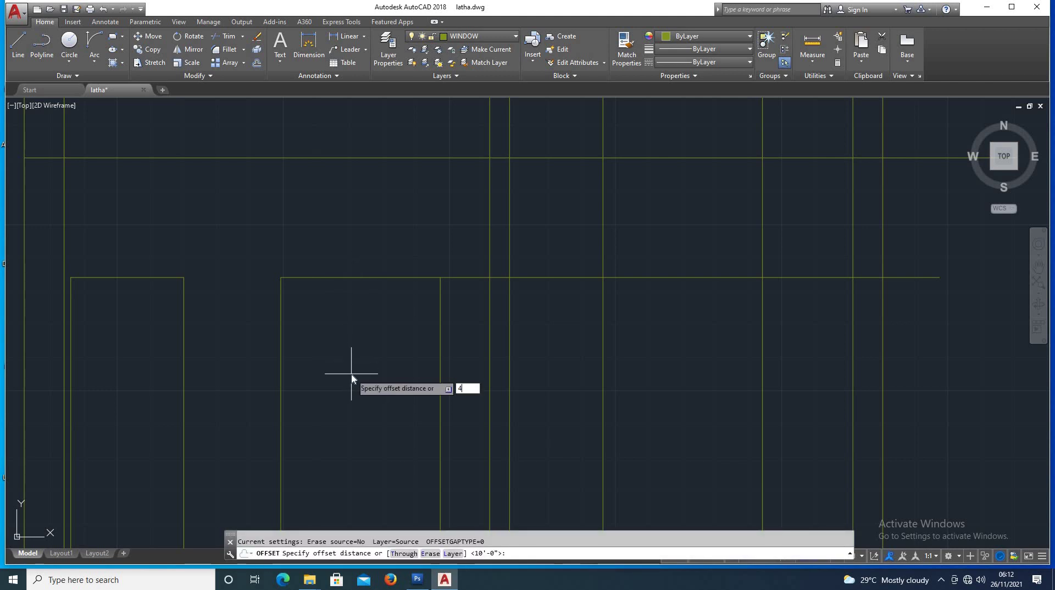
{"action": "key", "text": "Return"}
{"action": "left_click", "coordinate": [350, 277]}
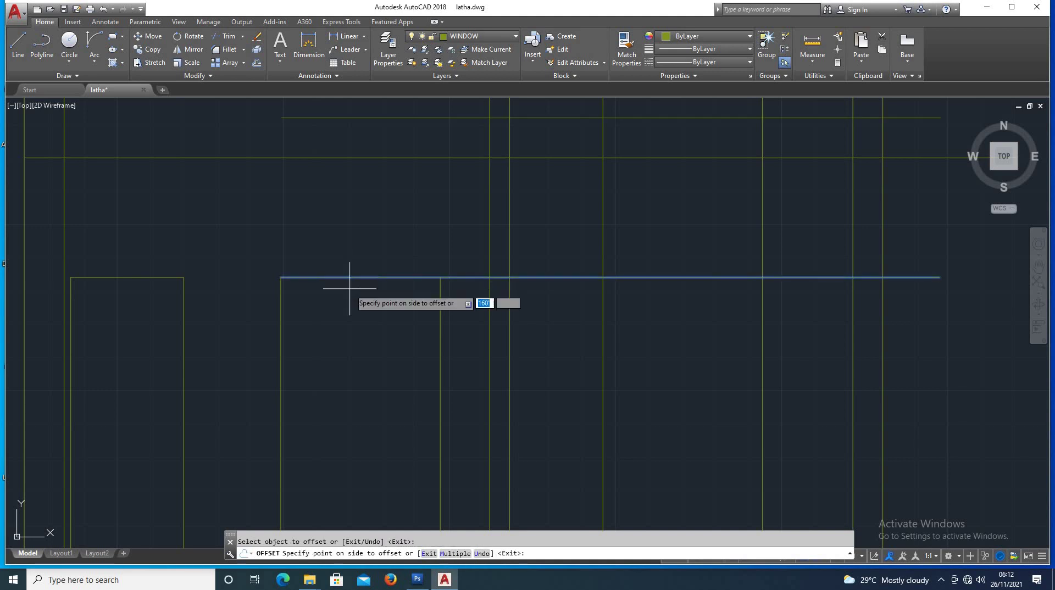
{"action": "left_click", "coordinate": [350, 339]}
{"action": "key", "text": "Escape"}
{"action": "scroll", "coordinate": [383, 435], "scroll_direction": "down", "scroll_amount": 4}
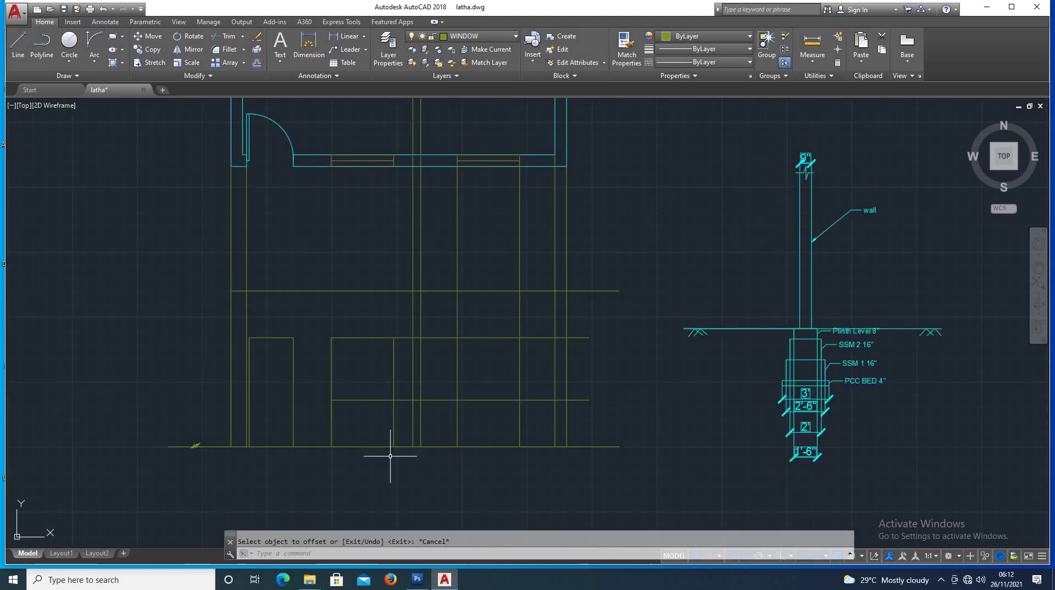
{"action": "type", "text": "TR"}
- Trim the lower vertical line parts and short horizontal pieces at the middle window
{"action": "key", "text": "Return"}
{"action": "key", "text": "Return"}
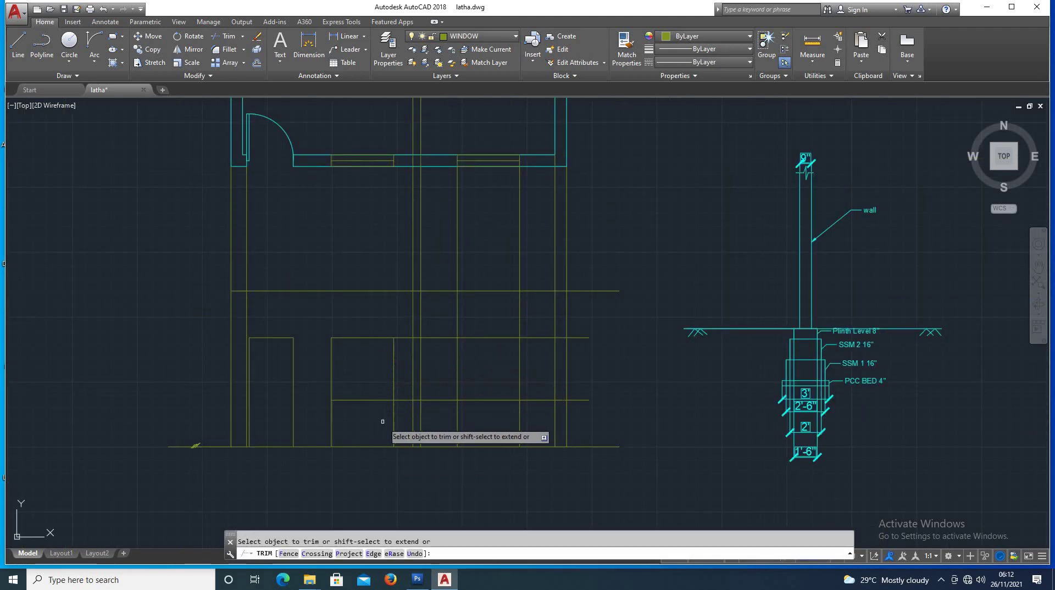
{"action": "left_click", "coordinate": [391, 425]}
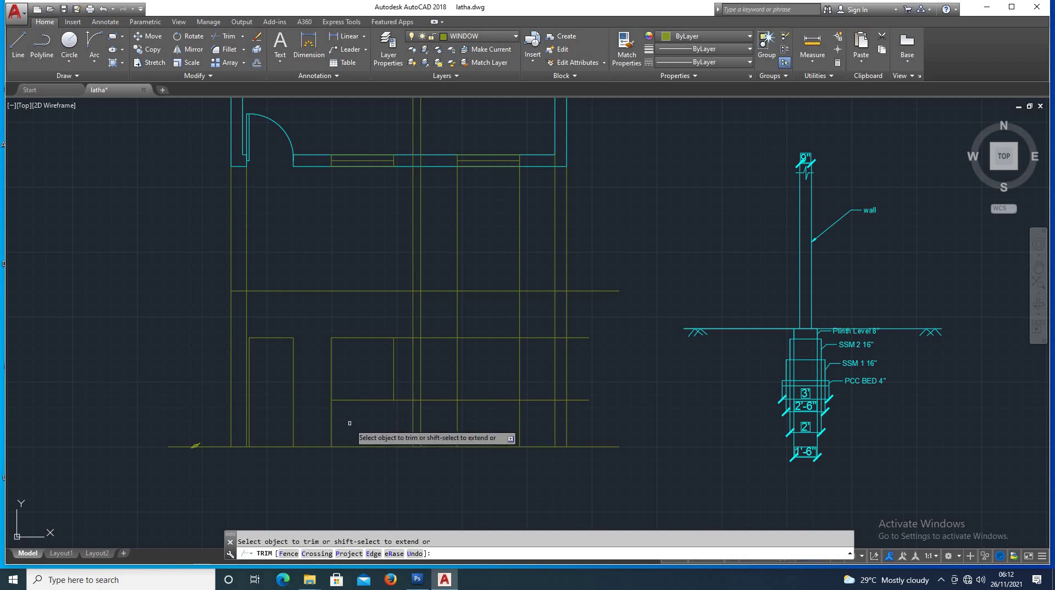
{"action": "left_click", "coordinate": [332, 416]}
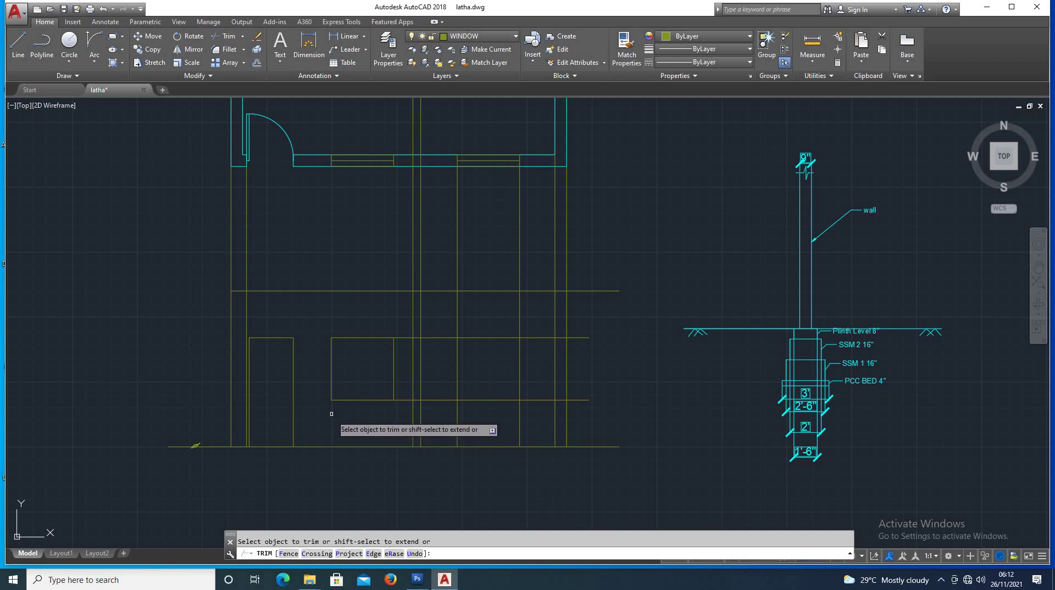
{"action": "left_click", "coordinate": [403, 337]}
{"action": "left_click", "coordinate": [401, 397]}
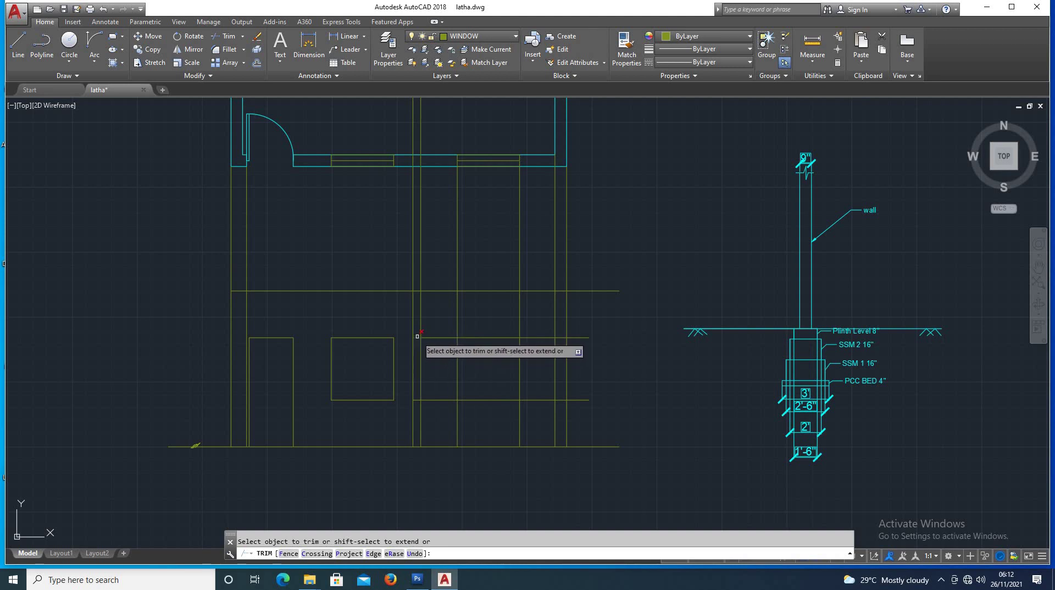
{"action": "scroll", "coordinate": [416, 352], "scroll_direction": "down", "scroll_amount": 3}
{"action": "scroll", "coordinate": [412, 286], "scroll_direction": "down", "scroll_amount": 2}
{"action": "scroll", "coordinate": [410, 241], "scroll_direction": "up", "scroll_amount": 2}
{"action": "scroll", "coordinate": [419, 254], "scroll_direction": "up", "scroll_amount": 2}
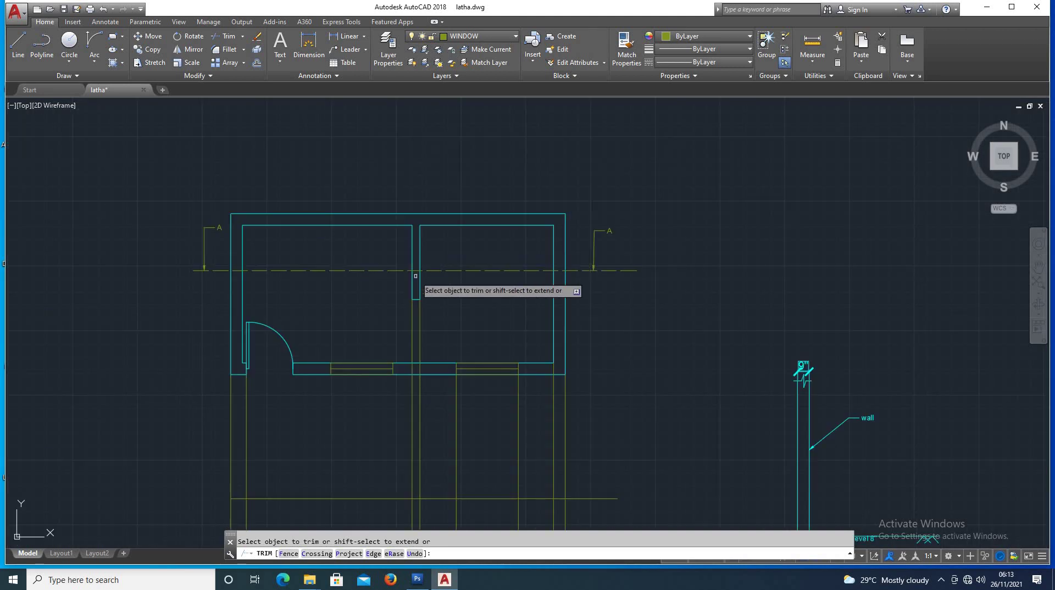
{"action": "scroll", "coordinate": [417, 252], "scroll_direction": "down", "scroll_amount": 2}
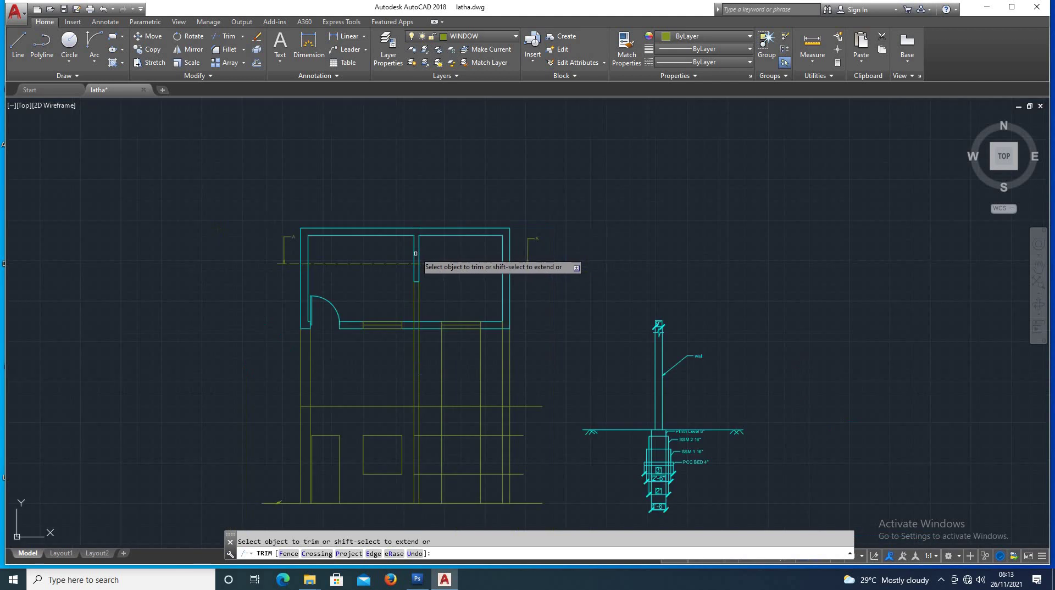
{"action": "scroll", "coordinate": [423, 450], "scroll_direction": "up", "scroll_amount": 5}
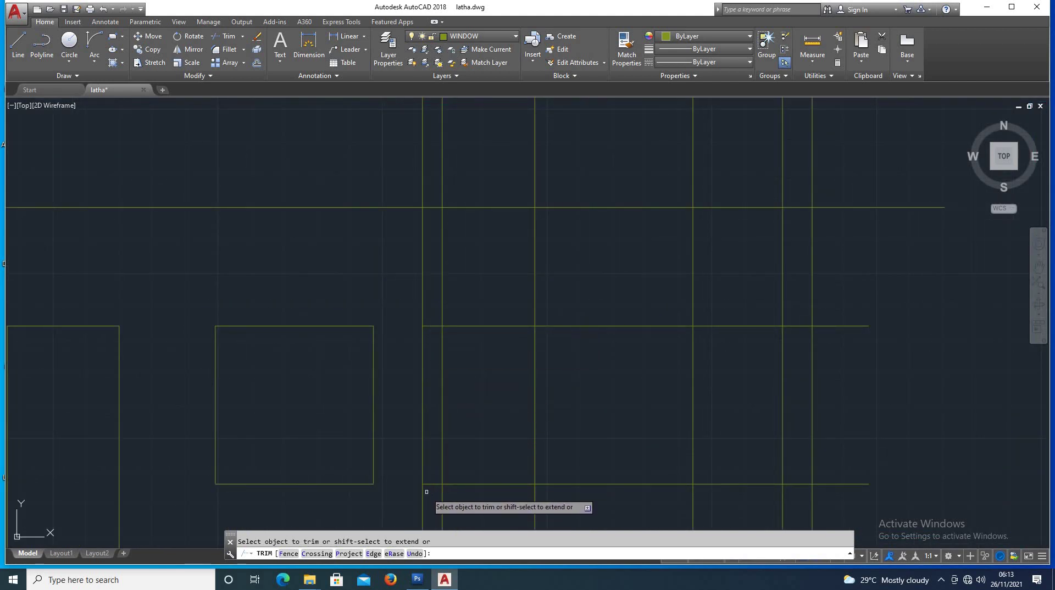
- Trim the remaining line stubs around the right window and erase the leftover vertical line
{"action": "left_click", "coordinate": [431, 484]}
{"action": "left_click", "coordinate": [431, 313]}
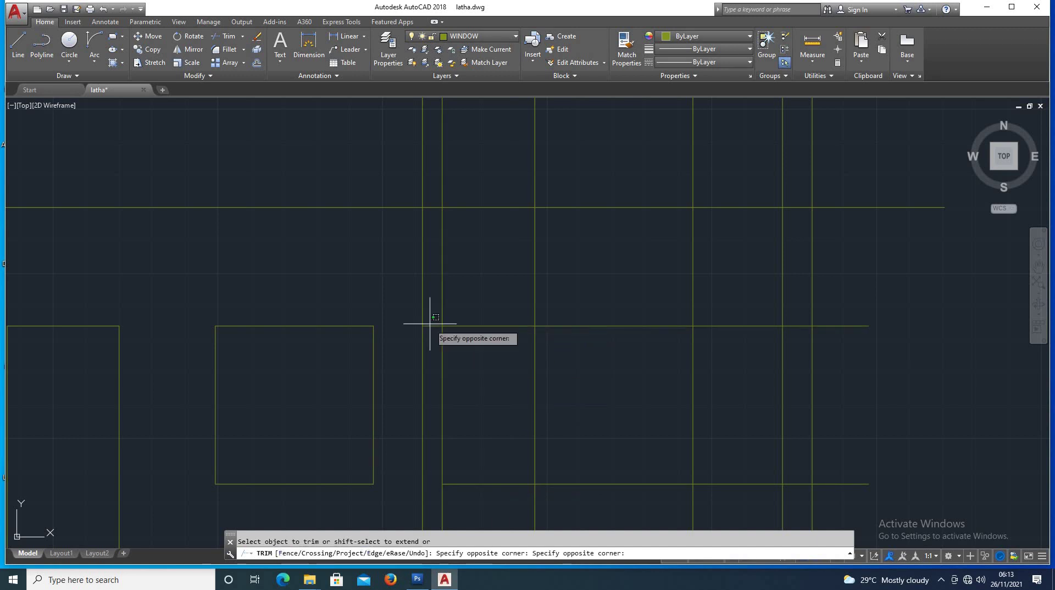
{"action": "left_click", "coordinate": [433, 337]}
{"action": "scroll", "coordinate": [452, 358], "scroll_direction": "down", "scroll_amount": 3}
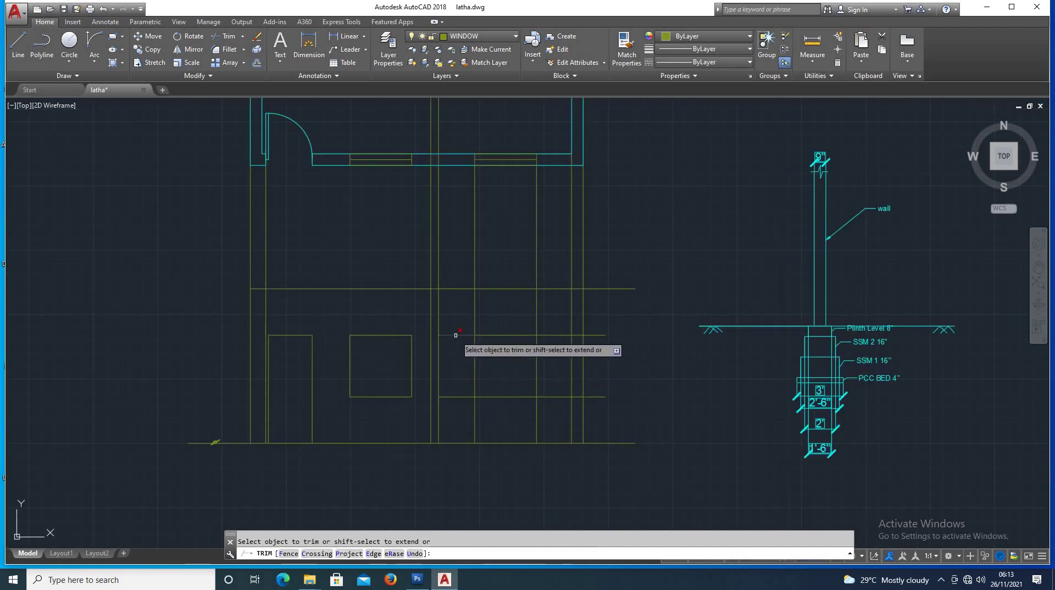
{"action": "left_click", "coordinate": [454, 336]}
{"action": "left_click", "coordinate": [456, 397]}
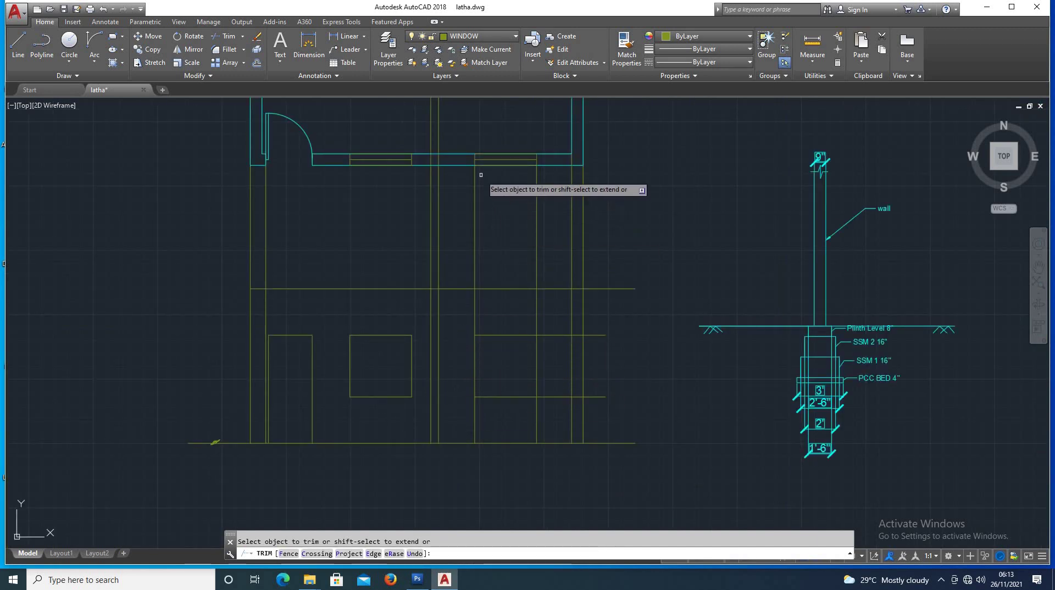
{"action": "left_click", "coordinate": [540, 326]}
{"action": "left_click", "coordinate": [492, 411]}
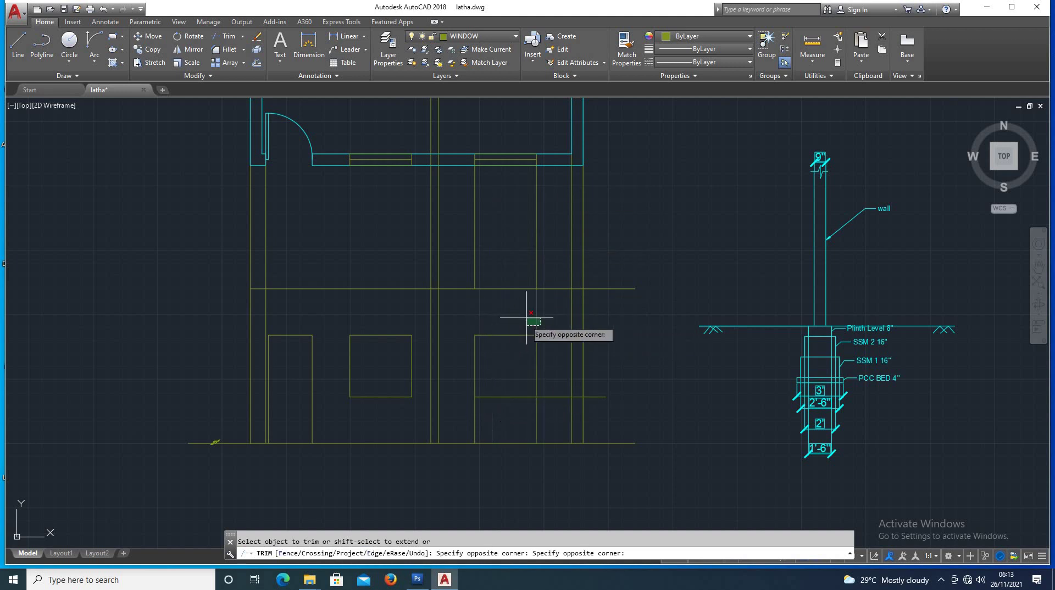
{"action": "left_click", "coordinate": [549, 335]}
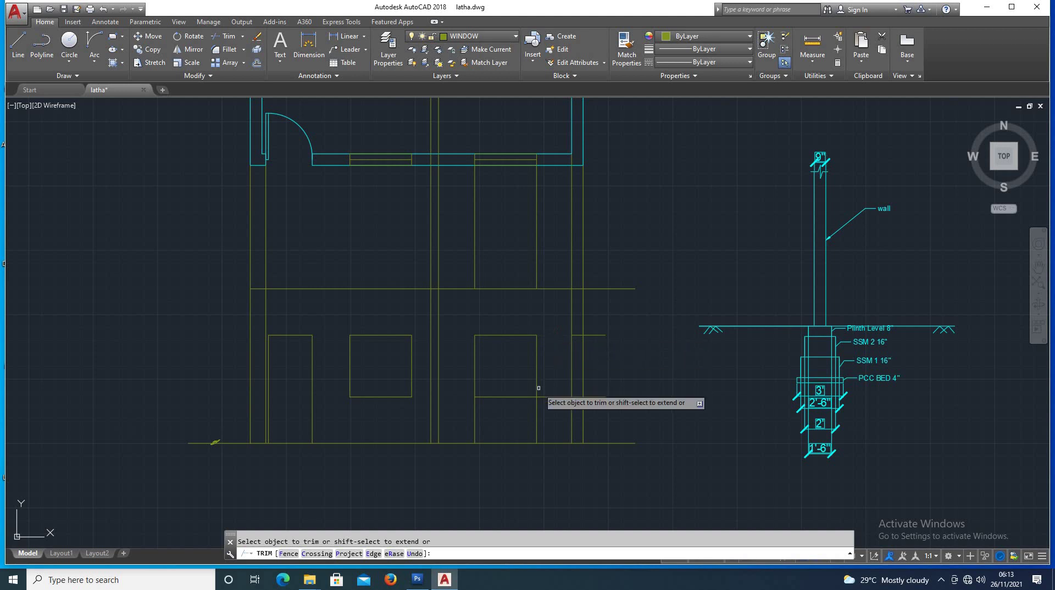
{"action": "left_click", "coordinate": [549, 397]}
{"action": "left_click", "coordinate": [537, 409]}
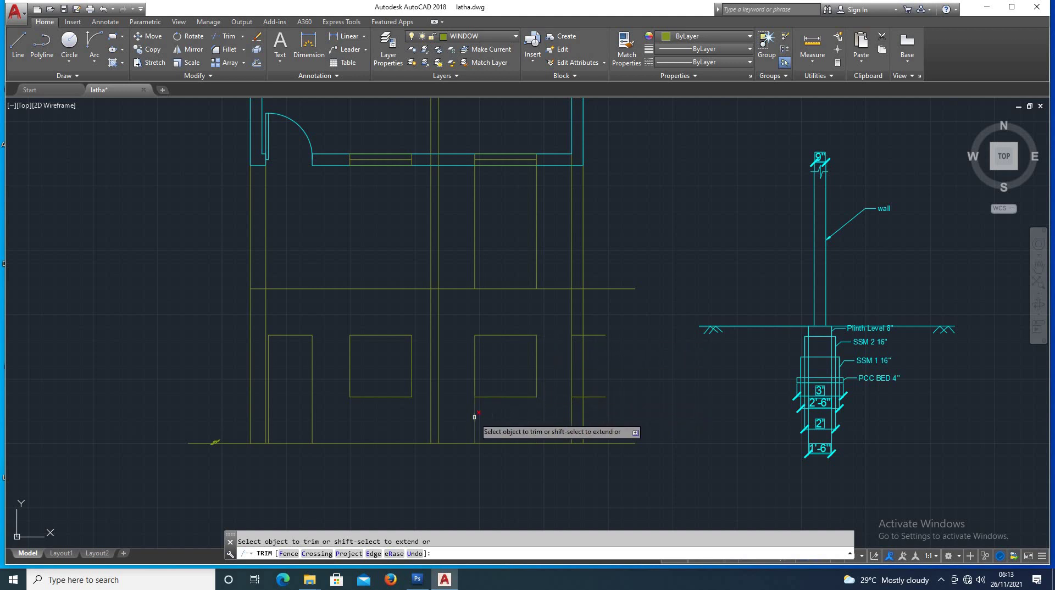
{"action": "key", "text": "Escape"}
{"action": "left_click", "coordinate": [536, 270]}
{"action": "key", "text": "Delete"}
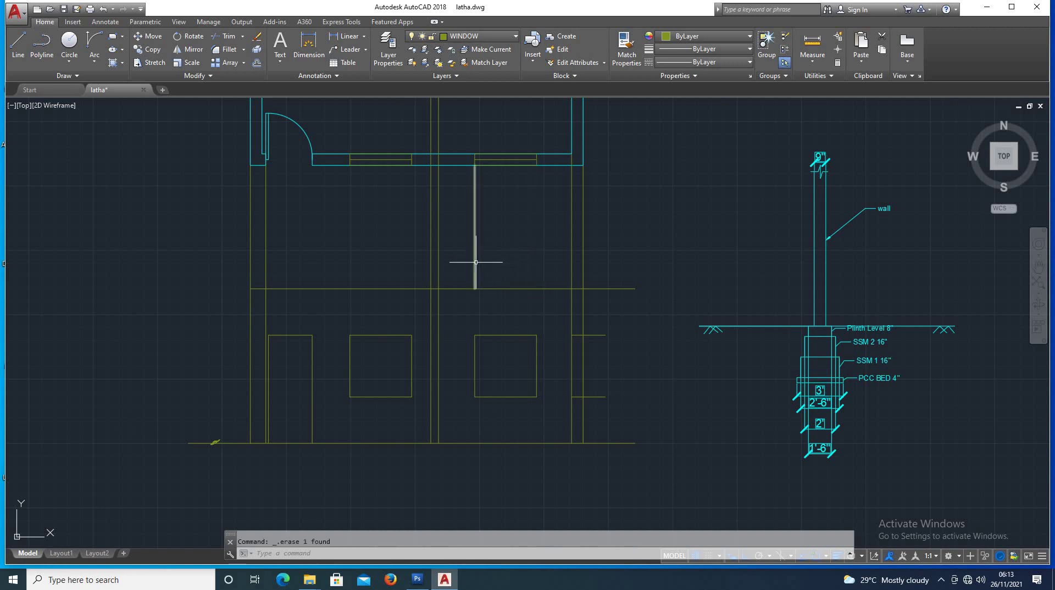
- Erase the two stray short horizontal line pieces near the door and window outlines
{"action": "scroll", "coordinate": [560, 379], "scroll_direction": "up", "scroll_amount": 2}
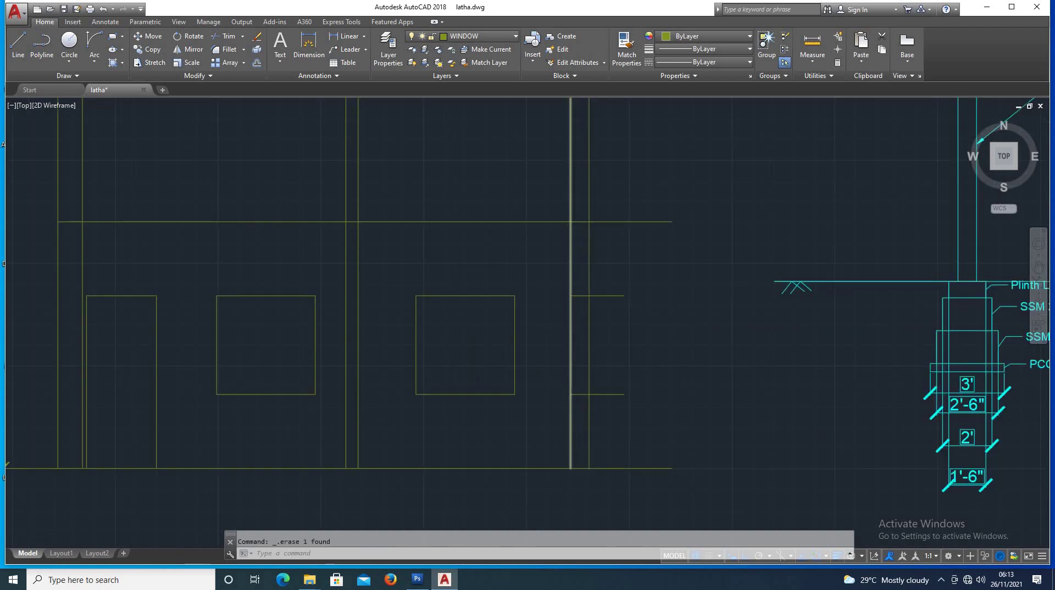
{"action": "scroll", "coordinate": [571, 373], "scroll_direction": "down", "scroll_amount": 4}
{"action": "scroll", "coordinate": [542, 387], "scroll_direction": "down", "scroll_amount": 2}
{"action": "scroll", "coordinate": [539, 358], "scroll_direction": "down", "scroll_amount": 2}
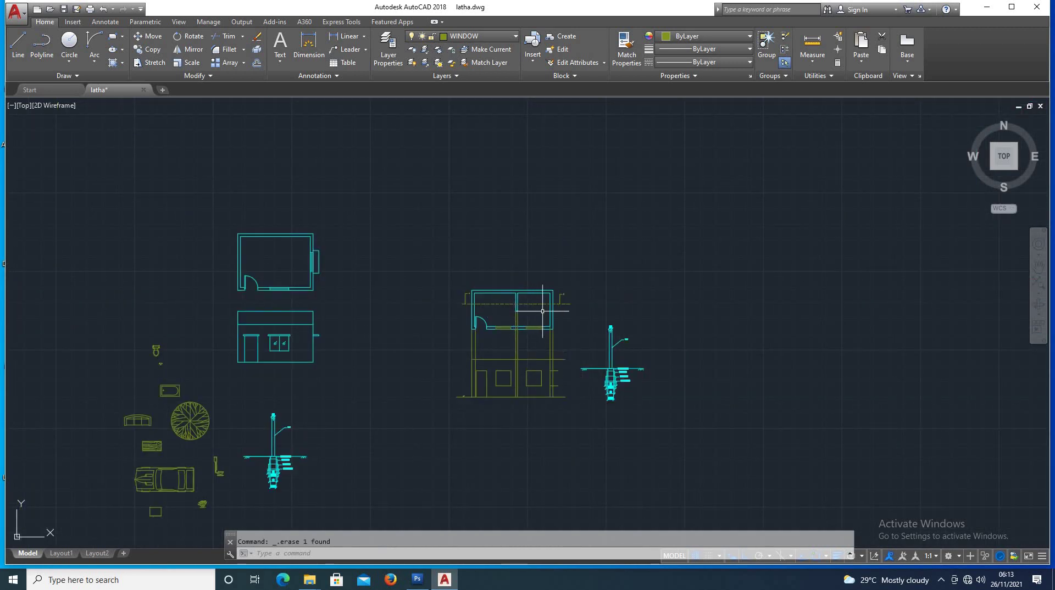
{"action": "scroll", "coordinate": [542, 311], "scroll_direction": "up", "scroll_amount": 2}
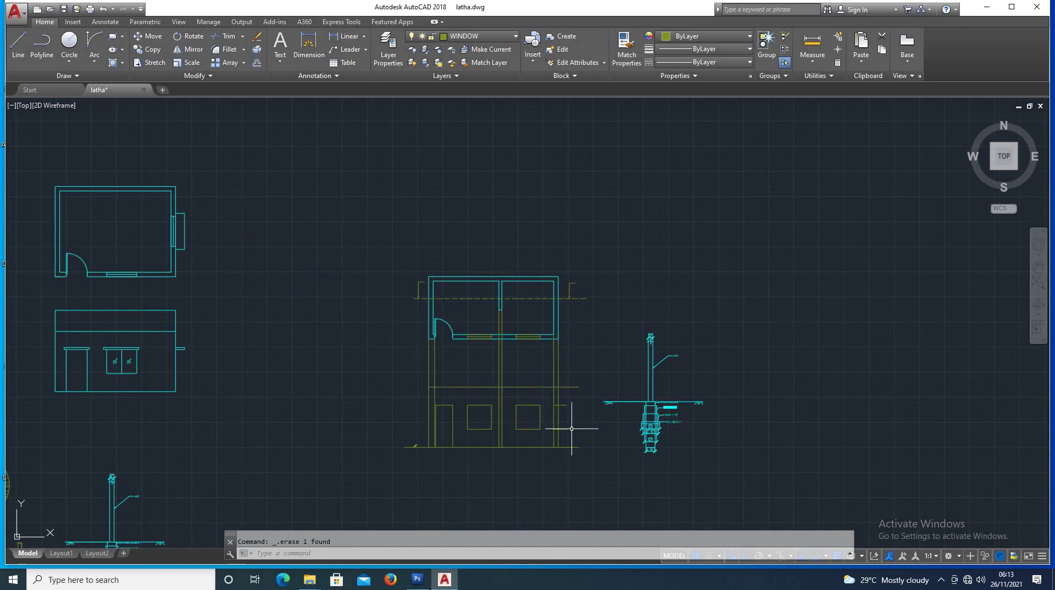
{"action": "scroll", "coordinate": [516, 436], "scroll_direction": "up", "scroll_amount": 4}
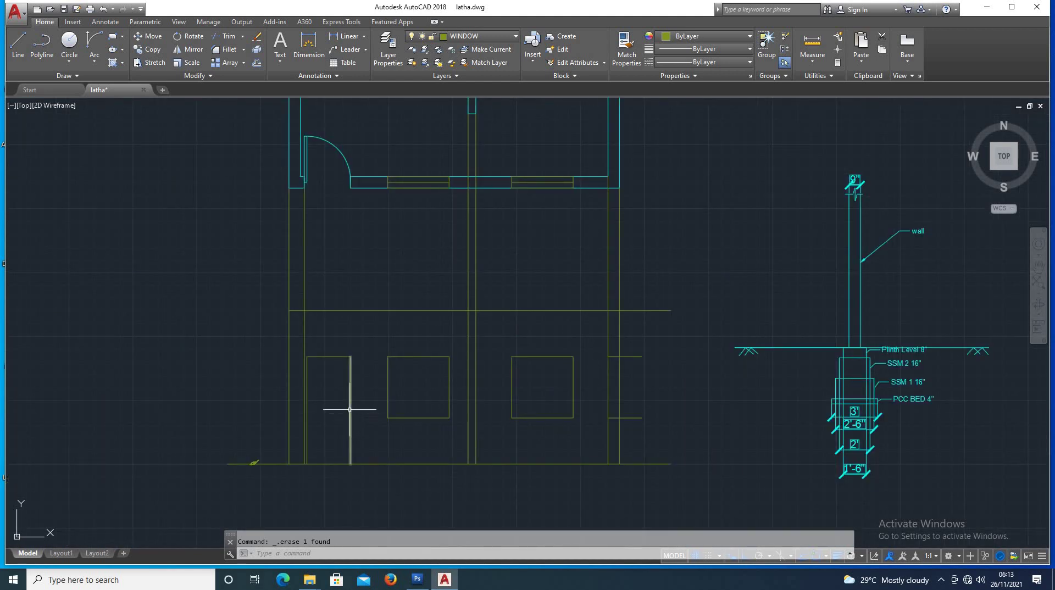
{"action": "scroll", "coordinate": [350, 411], "scroll_direction": "down", "scroll_amount": 2}
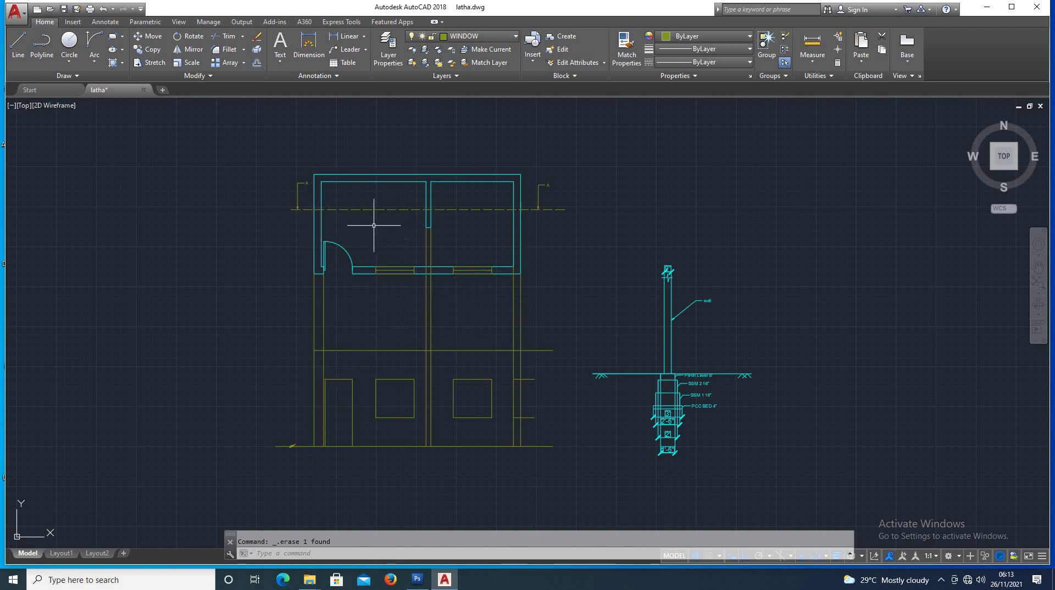
{"action": "scroll", "coordinate": [374, 226], "scroll_direction": "up", "scroll_amount": 4}
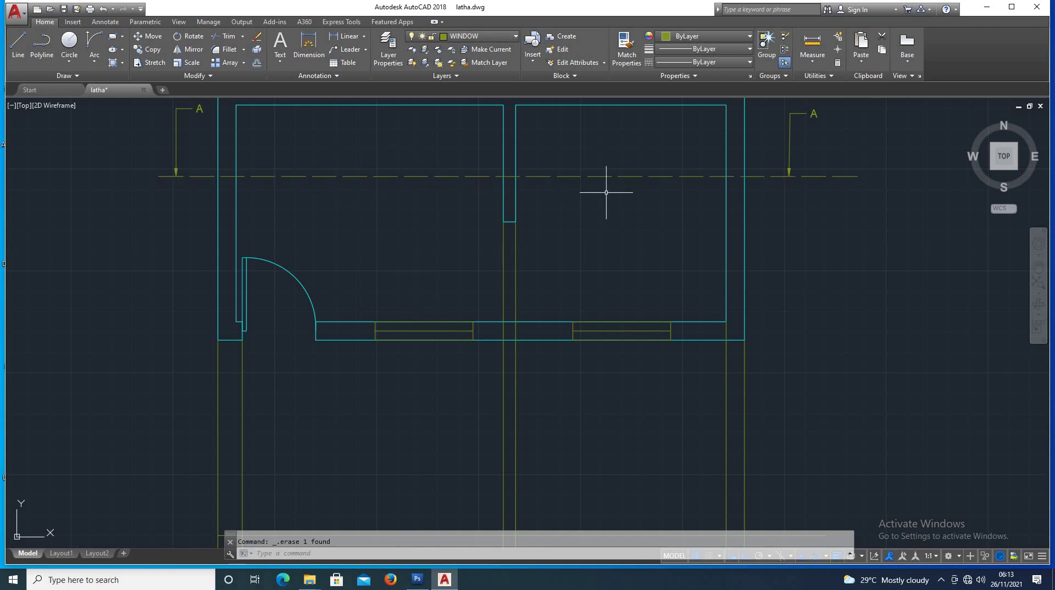
{"action": "scroll", "coordinate": [545, 220], "scroll_direction": "down", "scroll_amount": 4}
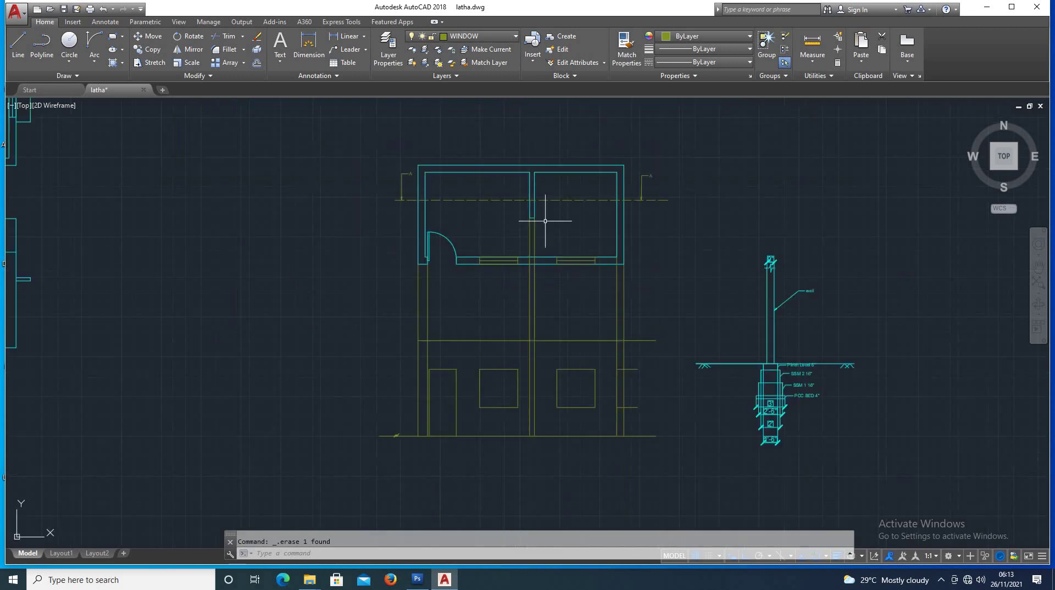
{"action": "scroll", "coordinate": [579, 410], "scroll_direction": "up", "scroll_amount": 2}
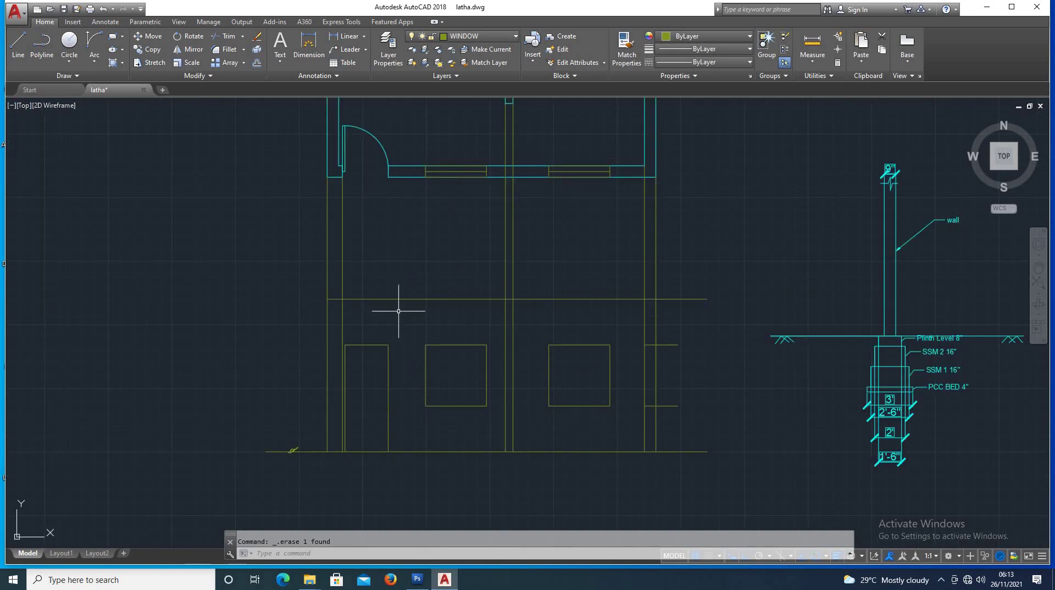
{"action": "scroll", "coordinate": [402, 356], "scroll_direction": "down", "scroll_amount": 2}
{"action": "scroll", "coordinate": [573, 379], "scroll_direction": "up", "scroll_amount": 2}
{"action": "scroll", "coordinate": [565, 207], "scroll_direction": "down", "scroll_amount": 2}
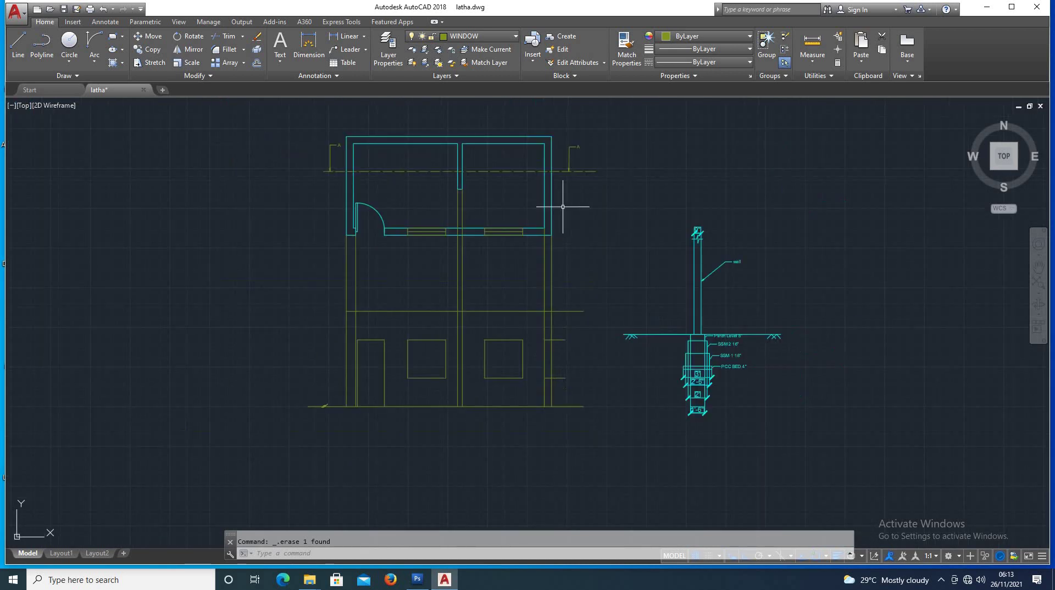
{"action": "scroll", "coordinate": [560, 189], "scroll_direction": "up", "scroll_amount": 4}
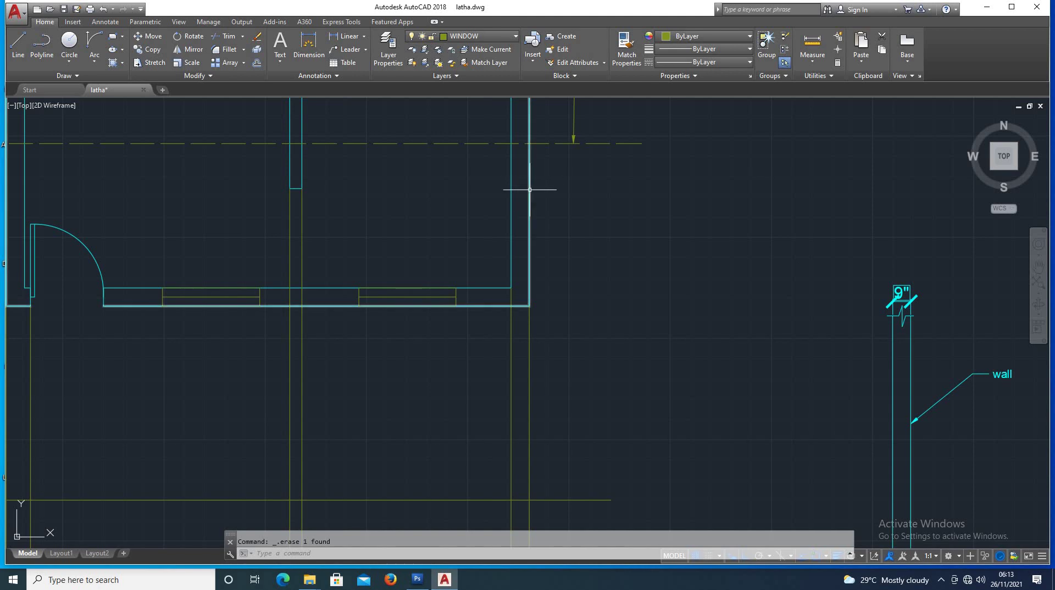
{"action": "scroll", "coordinate": [540, 204], "scroll_direction": "down", "scroll_amount": 4}
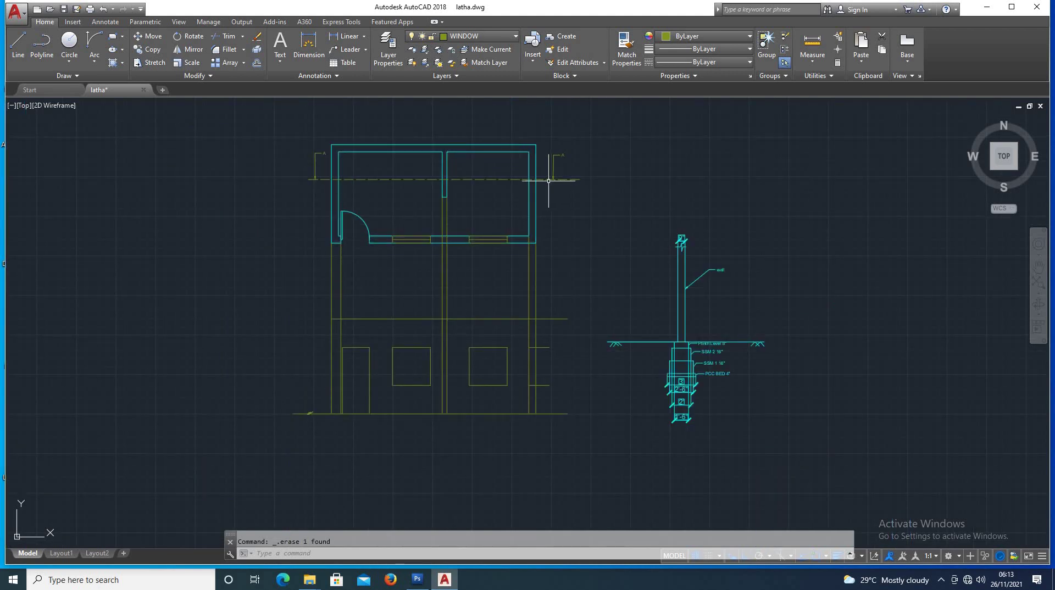
{"action": "scroll", "coordinate": [531, 365], "scroll_direction": "up", "scroll_amount": 4}
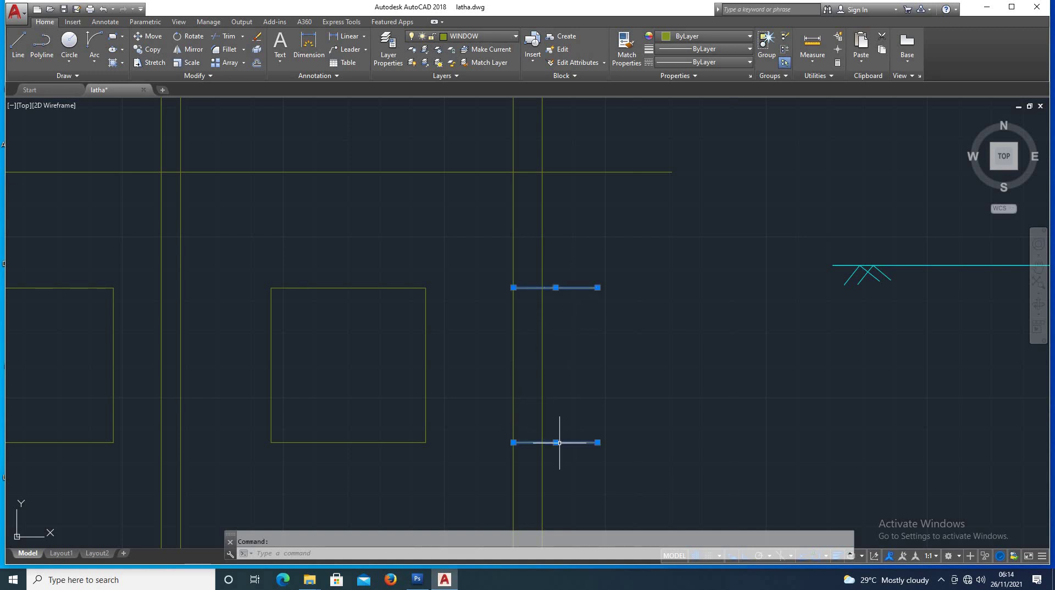
{"action": "key", "text": "Delete"}
{"action": "scroll", "coordinate": [594, 363], "scroll_direction": "down", "scroll_amount": 5}
{"action": "scroll", "coordinate": [595, 380], "scroll_direction": "up", "scroll_amount": 4}
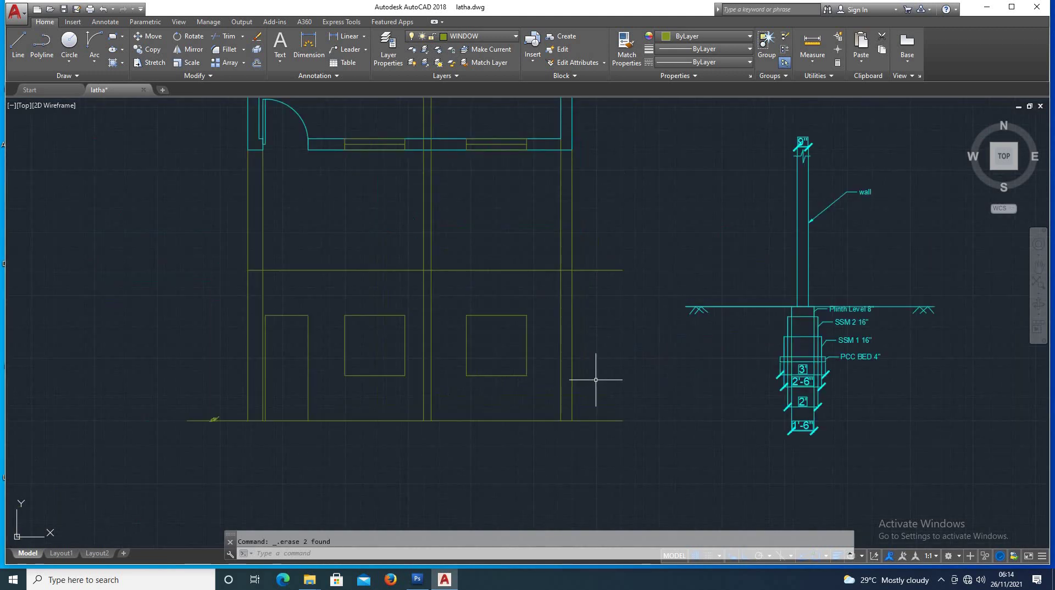
{"action": "scroll", "coordinate": [416, 341], "scroll_direction": "down", "scroll_amount": 2}
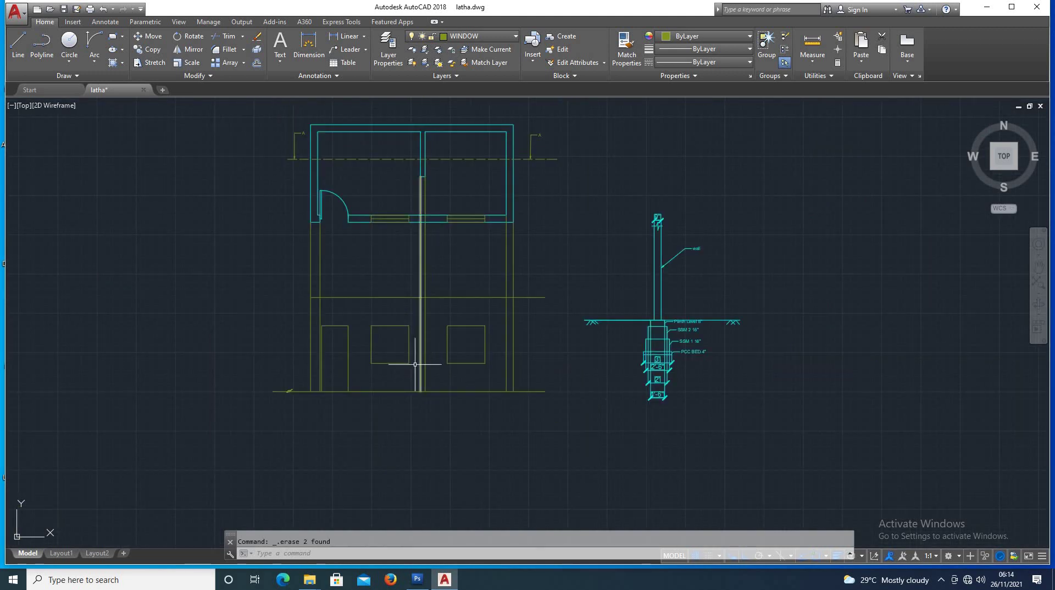
{"action": "scroll", "coordinate": [477, 435], "scroll_direction": "up", "scroll_amount": 2}
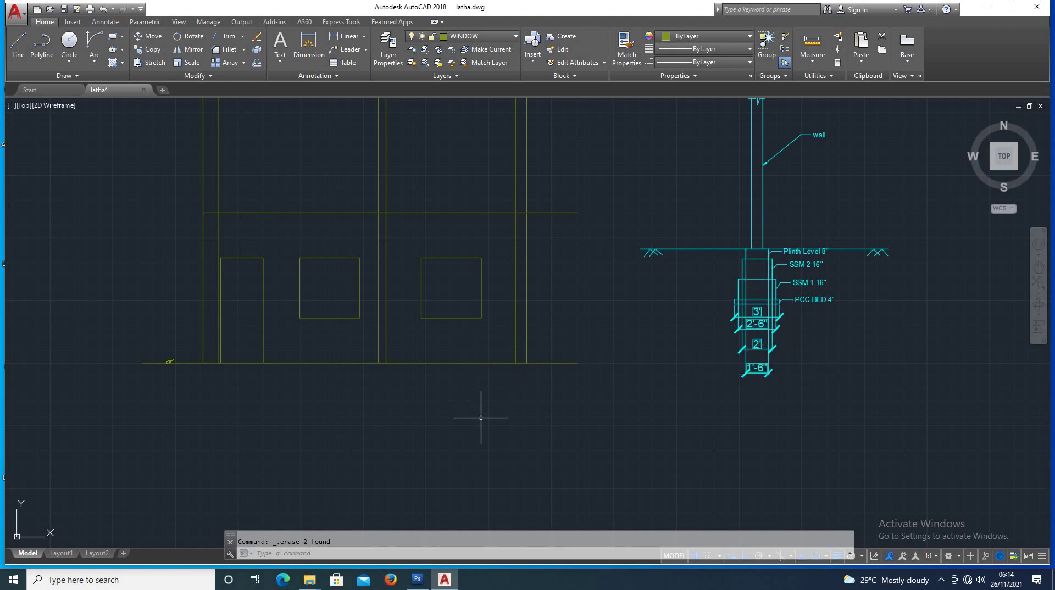
{"action": "scroll", "coordinate": [481, 417], "scroll_direction": "down", "scroll_amount": 2}
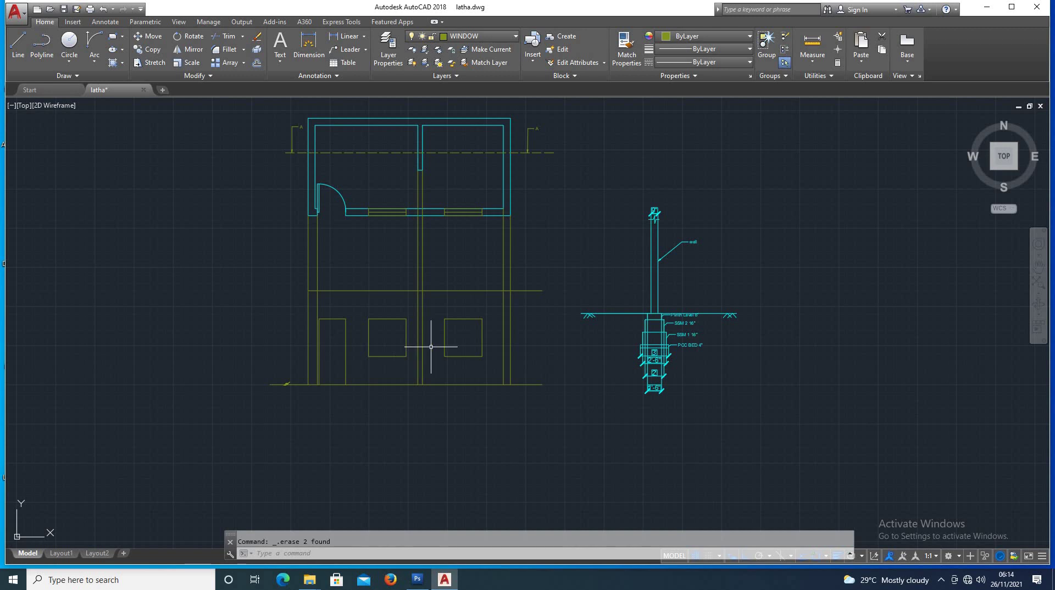
{"action": "scroll", "coordinate": [431, 347], "scroll_direction": "up", "scroll_amount": 2}
{"action": "scroll", "coordinate": [267, 325], "scroll_direction": "up", "scroll_amount": 2}
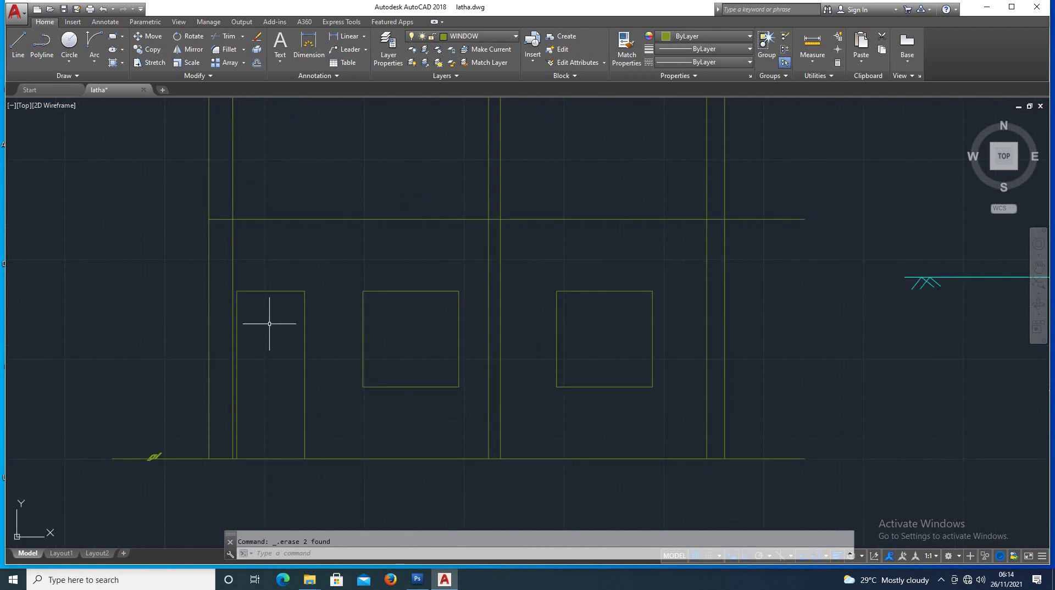
- Offset the door's and both windows' top edges 4" upward as lintel lines
{"action": "type", "text": "o"}
{"action": "key", "text": "Return"}
{"action": "type", "text": "4@"}
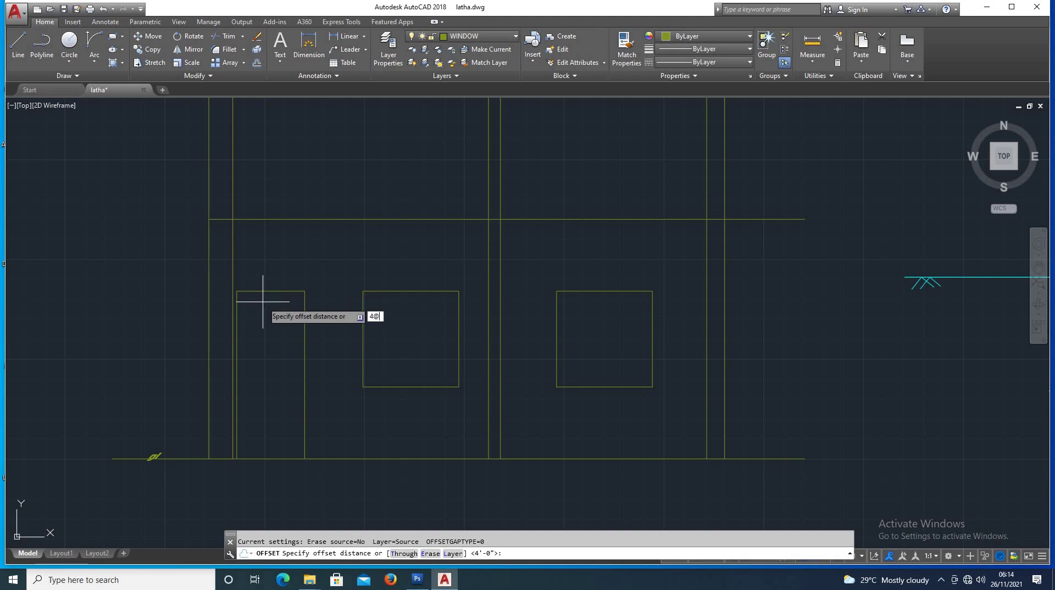
{"action": "key", "text": "Return"}
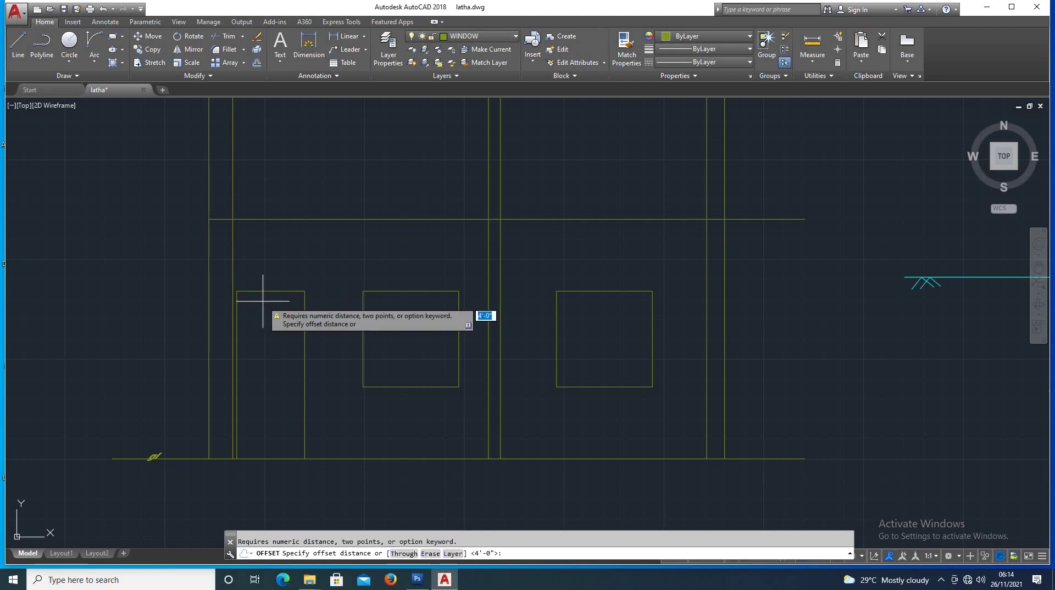
{"action": "key", "text": "Escape"}
{"action": "key", "text": "Return"}
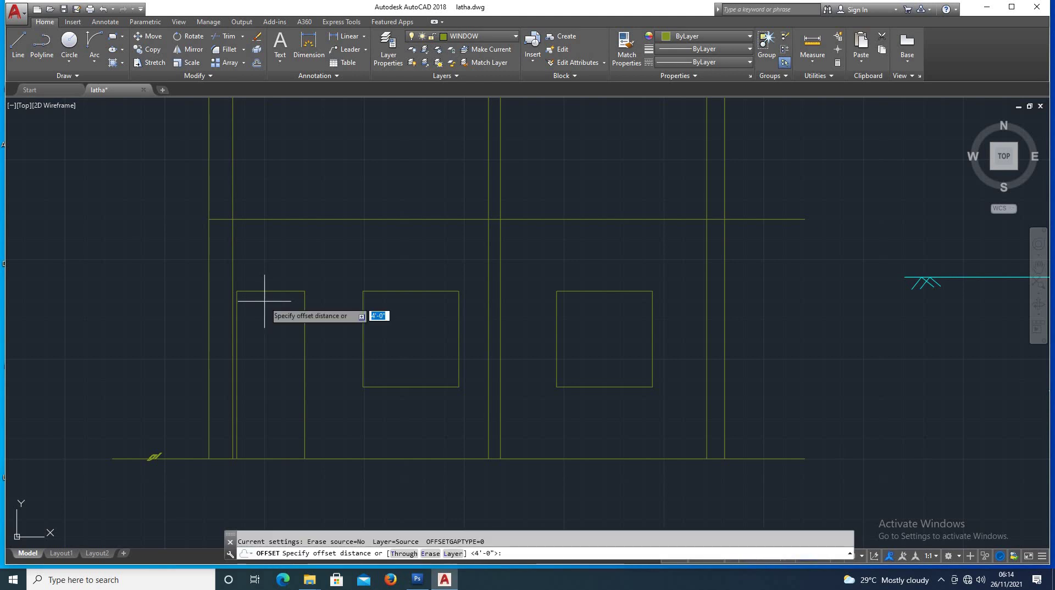
{"action": "type", "text": "4\""}
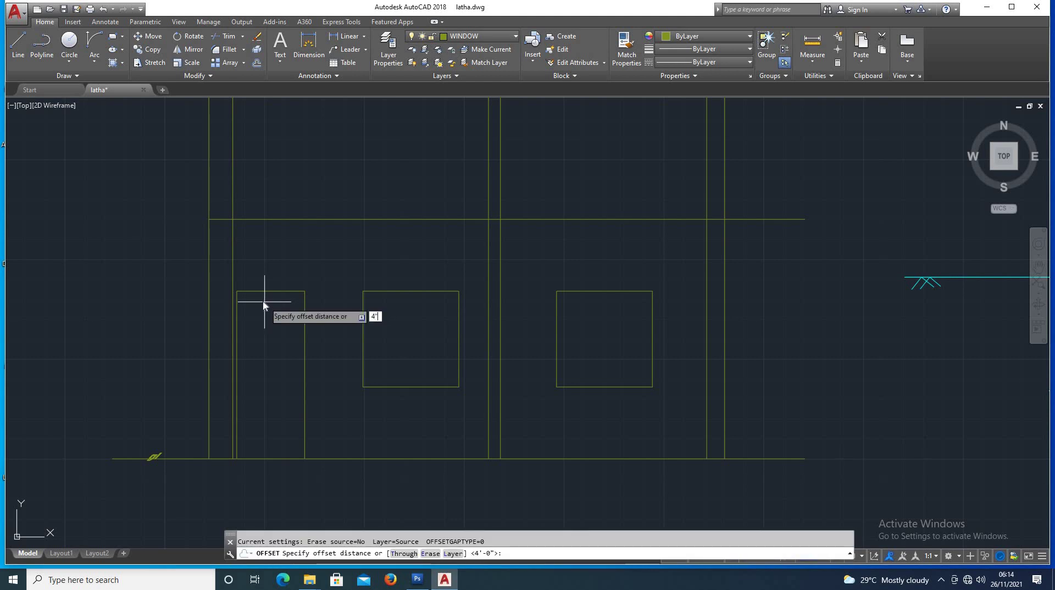
{"action": "key", "text": "Return"}
{"action": "left_click", "coordinate": [273, 293]}
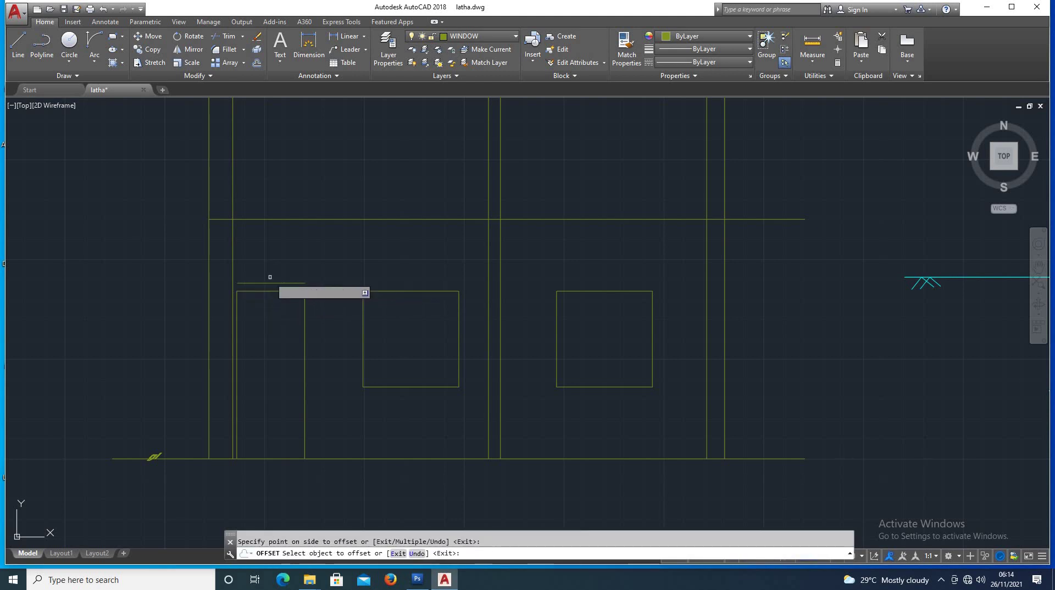
{"action": "left_click", "coordinate": [407, 292]}
{"action": "left_click", "coordinate": [410, 281]}
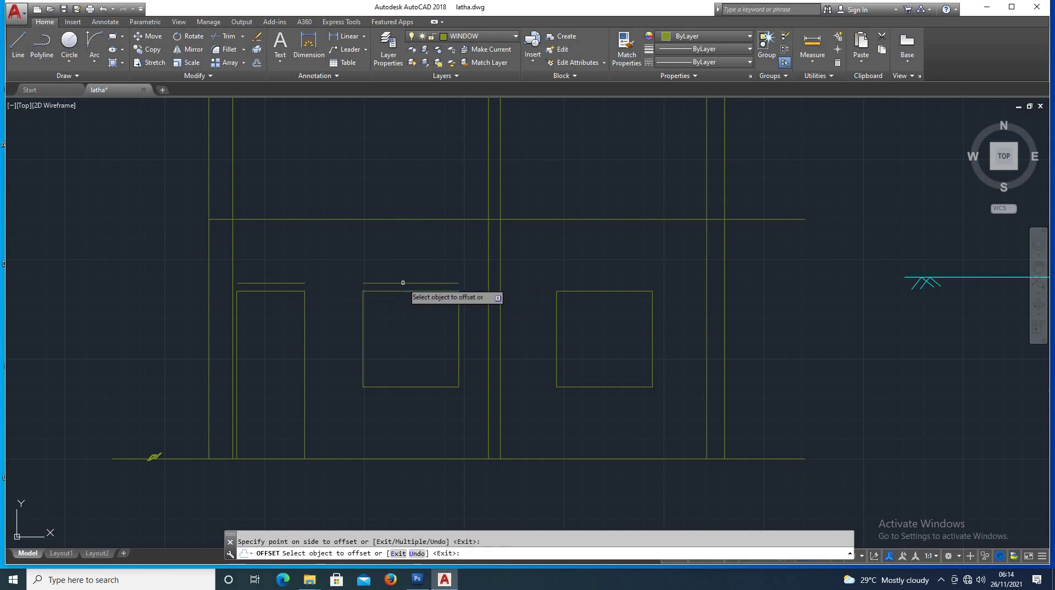
{"action": "left_click", "coordinate": [597, 291]}
{"action": "left_click", "coordinate": [555, 275]}
{"action": "key", "text": "Escape"}
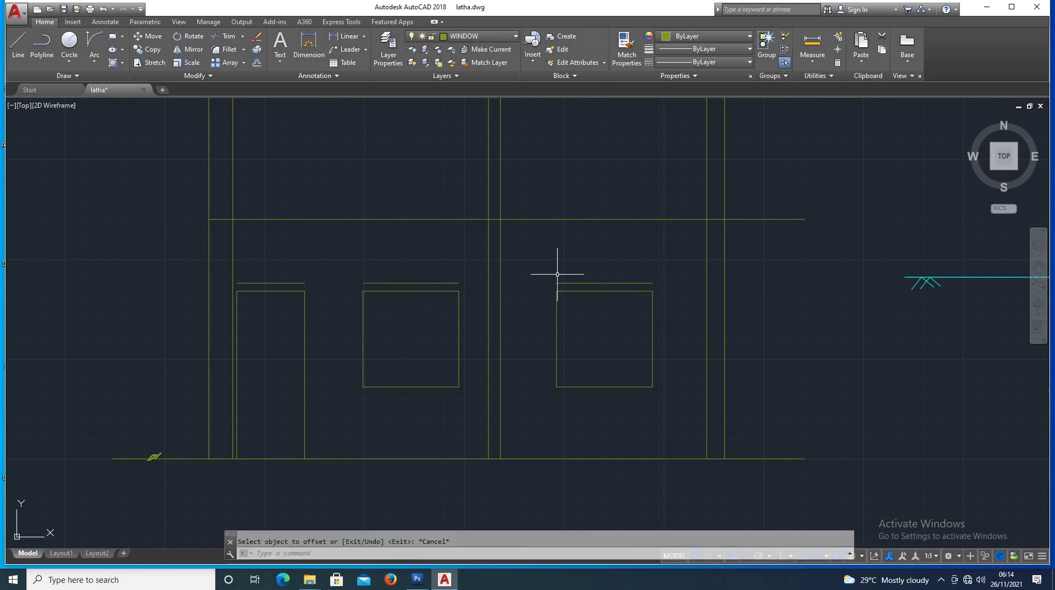
{"action": "scroll", "coordinate": [286, 299], "scroll_direction": "up", "scroll_amount": 2}
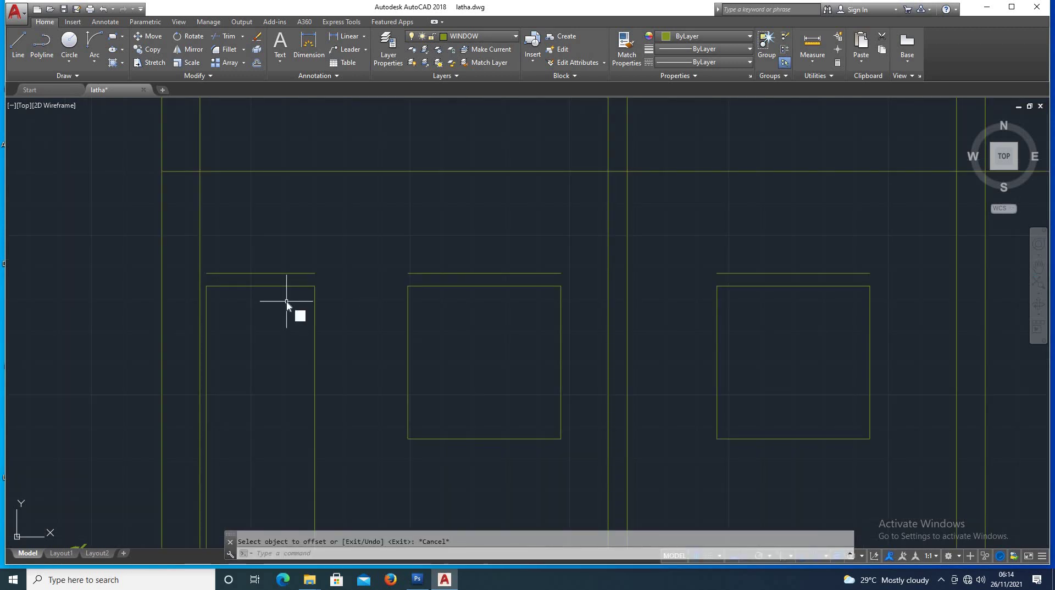
- Draw the lintel's projecting right end above the door's top-right corner
{"action": "type", "text": "l"}
{"action": "key", "text": "Return"}
{"action": "left_click", "coordinate": [315, 286]}
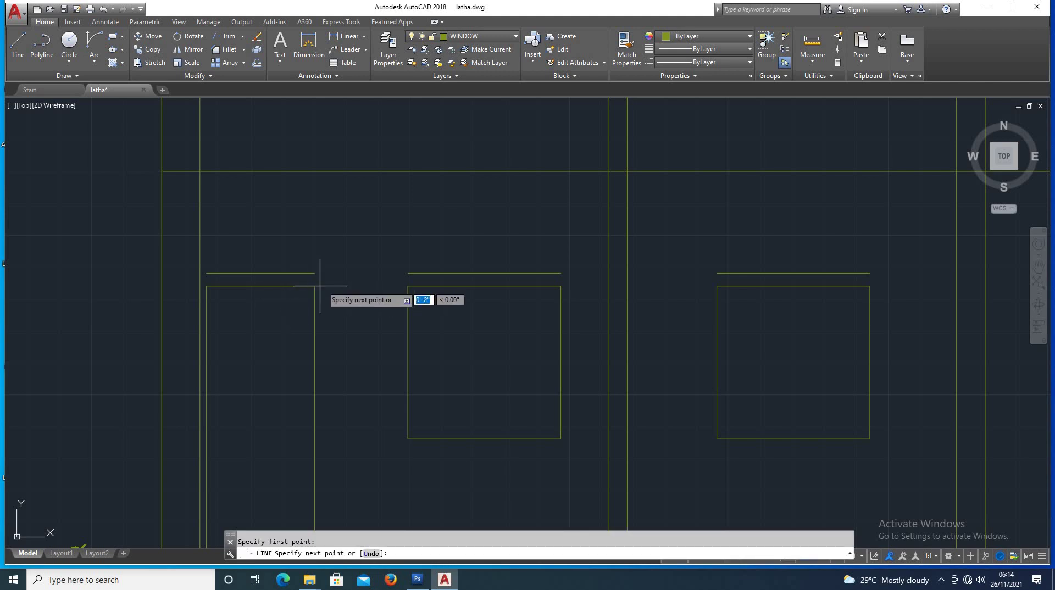
{"action": "left_click", "coordinate": [319, 273]}
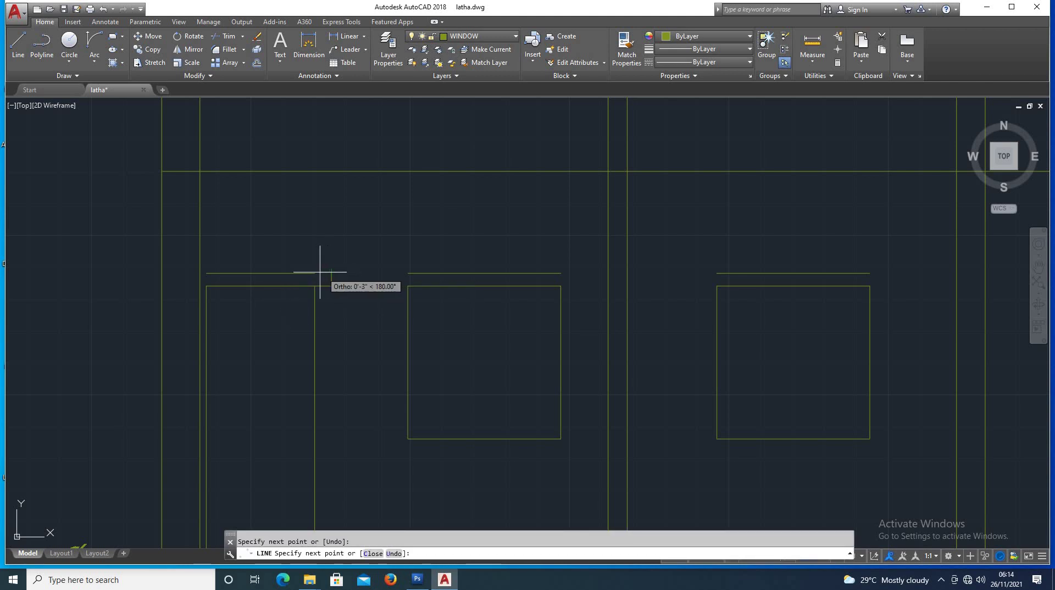
{"action": "left_click", "coordinate": [315, 273]}
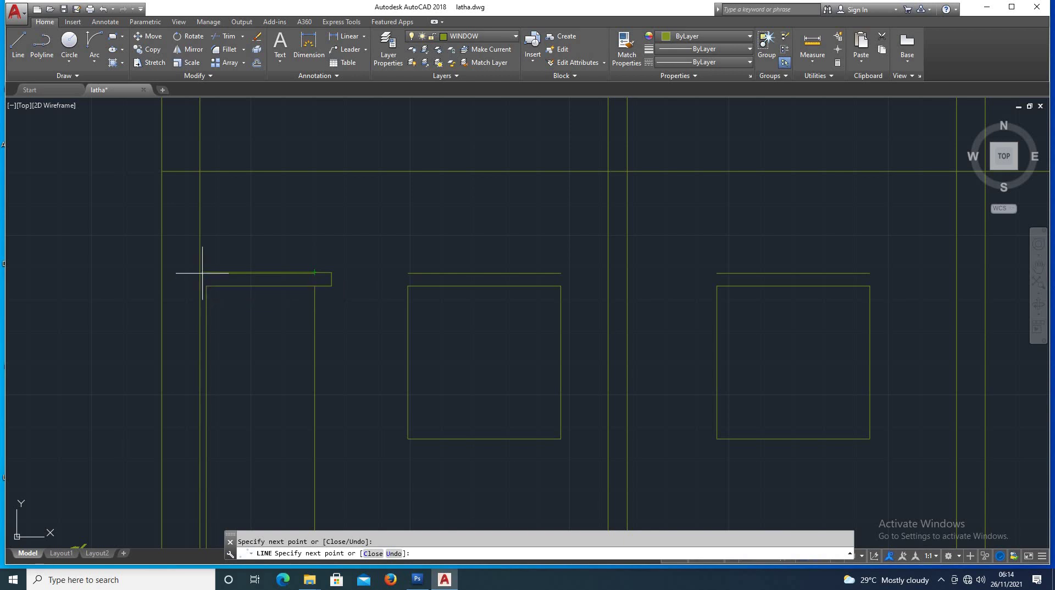
{"action": "key", "text": "Escape"}
- Draw the lintel's left end and its bottom edge across the door top
{"action": "key", "text": "Return"}
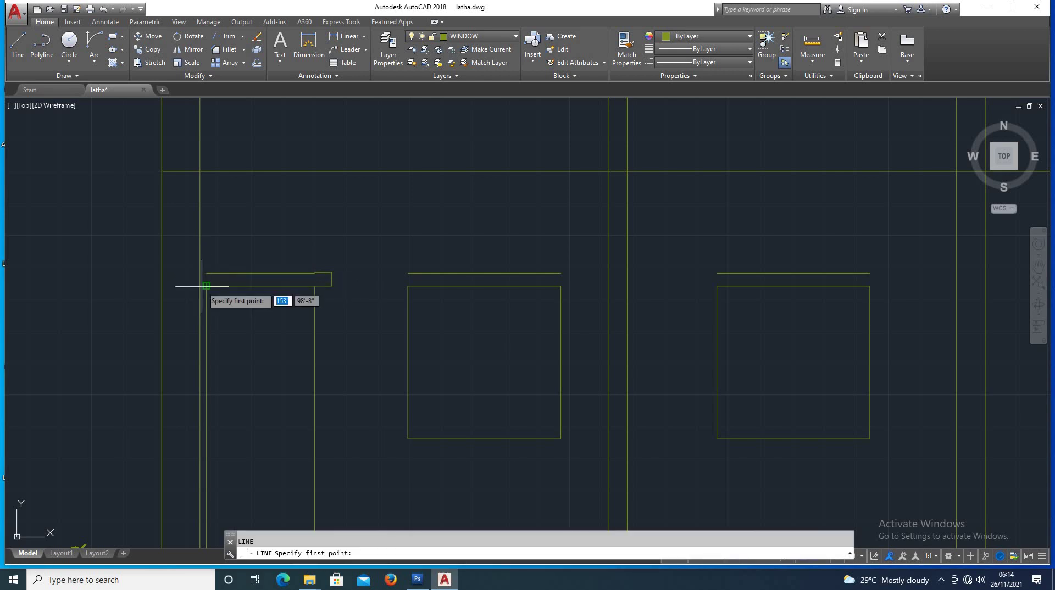
{"action": "left_click", "coordinate": [199, 280]}
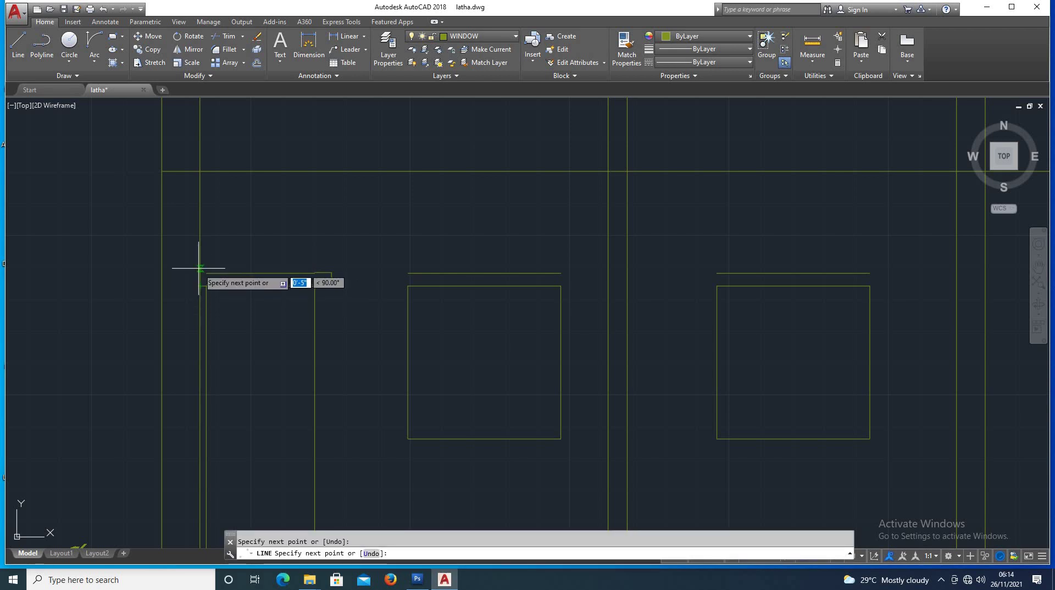
{"action": "left_click", "coordinate": [200, 287]}
{"action": "left_click", "coordinate": [331, 286]}
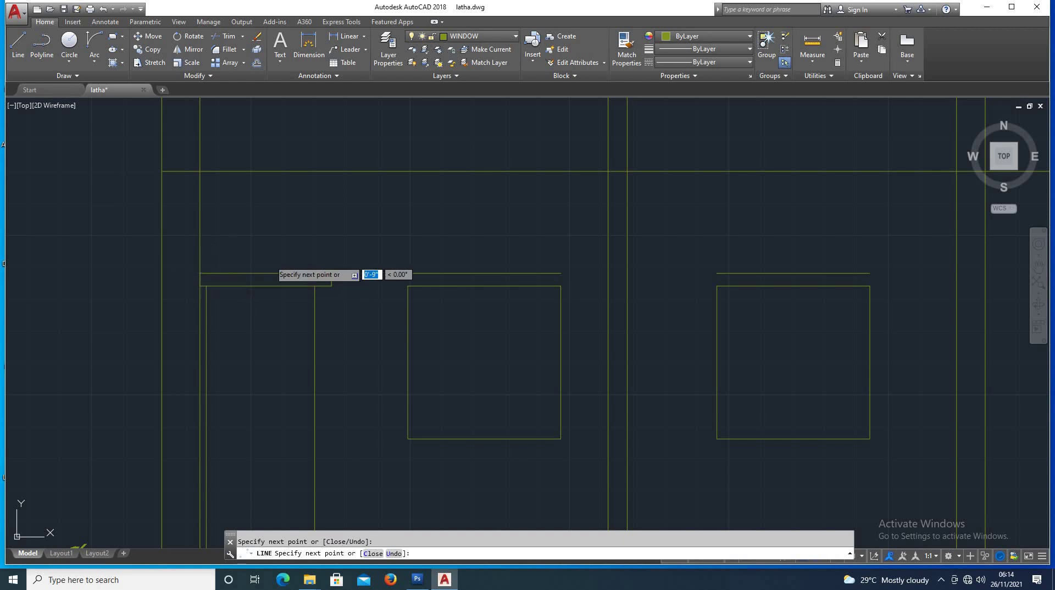
{"action": "key", "text": "Escape"}
{"action": "scroll", "coordinate": [323, 242], "scroll_direction": "down", "scroll_amount": 2}
{"action": "scroll", "coordinate": [322, 264], "scroll_direction": "up", "scroll_amount": 4}
- Erase the leftover short segment above the door
{"action": "left_click", "coordinate": [329, 252]}
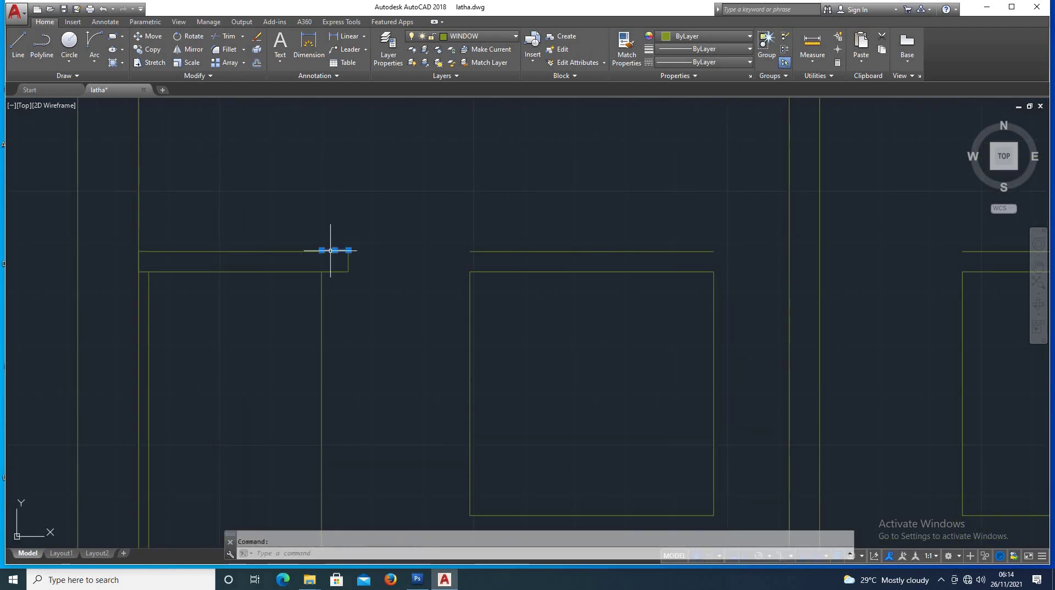
{"action": "key", "text": "Delete"}
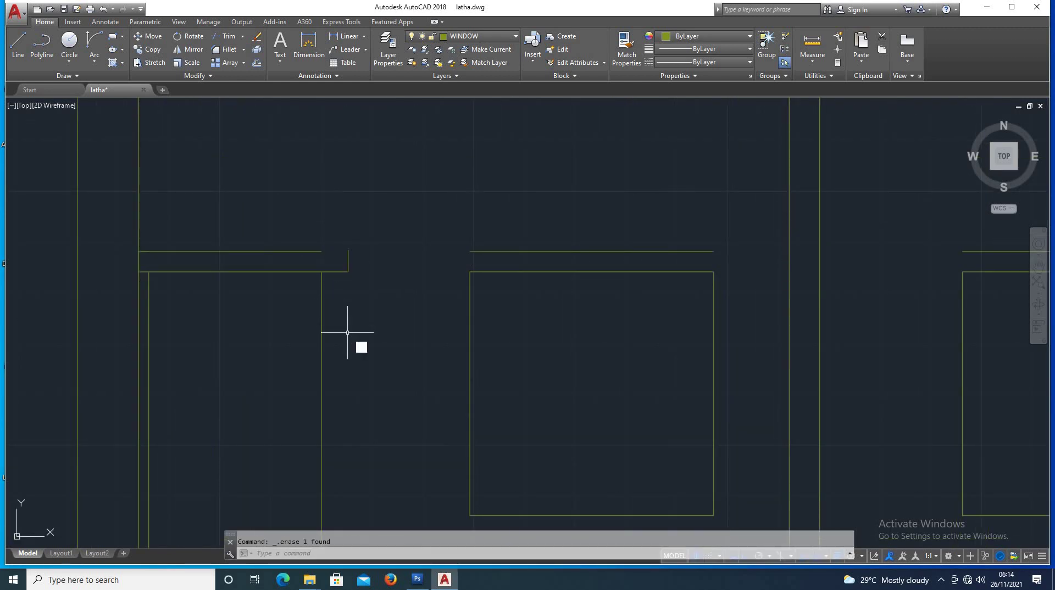
{"action": "type", "text": "l"}
{"action": "key", "text": "Return"}
{"action": "left_click", "coordinate": [322, 251]}
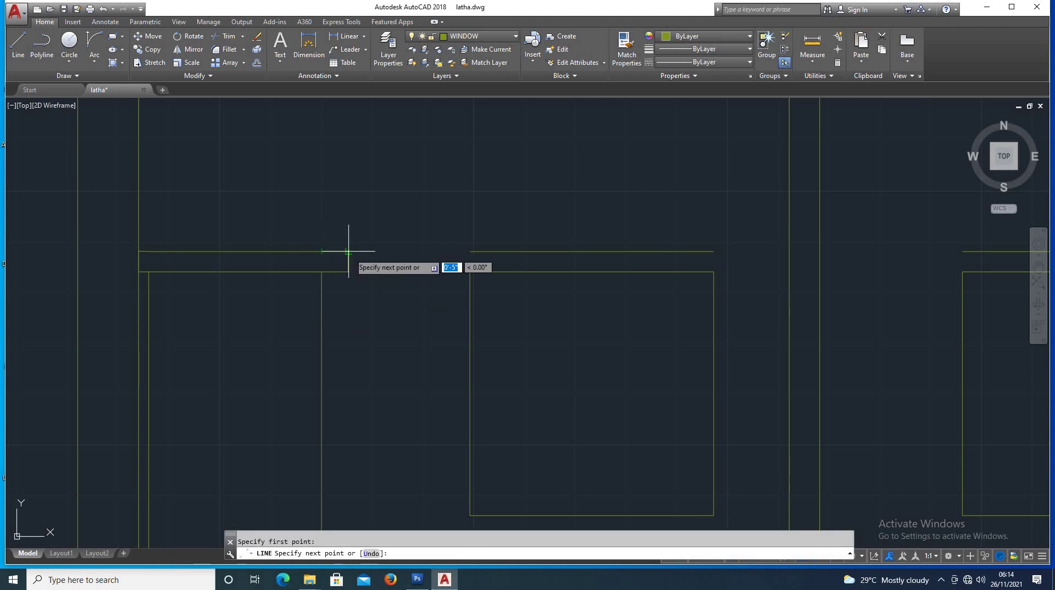
{"action": "key", "text": "Escape"}
{"action": "scroll", "coordinate": [329, 264], "scroll_direction": "down", "scroll_amount": 4}
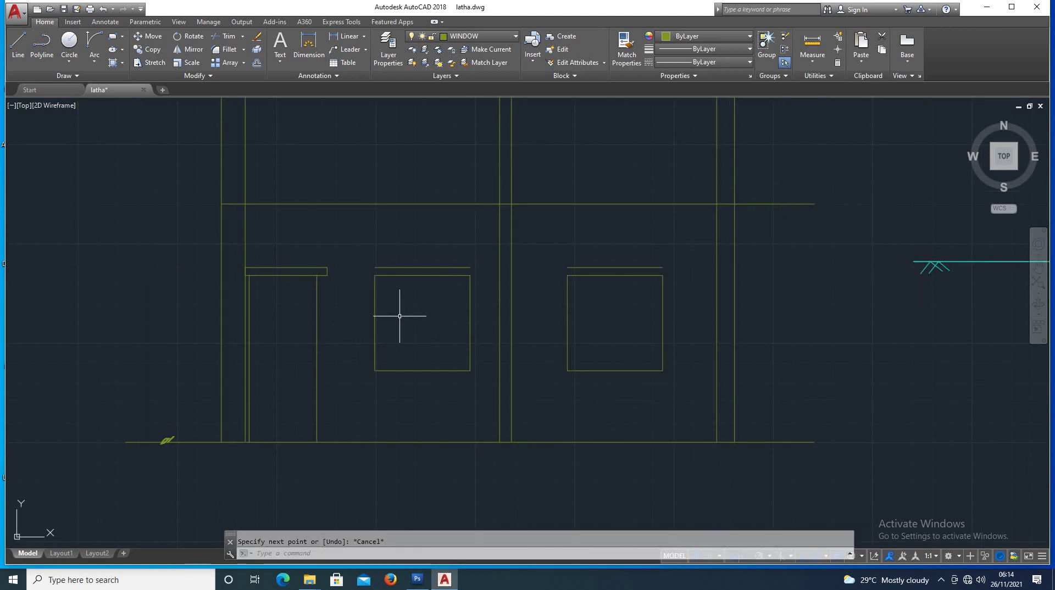
{"action": "scroll", "coordinate": [405, 278], "scroll_direction": "up", "scroll_amount": 2}
{"action": "scroll", "coordinate": [405, 278], "scroll_direction": "down", "scroll_amount": 2}
{"action": "scroll", "coordinate": [523, 353], "scroll_direction": "down", "scroll_amount": 2}
{"action": "scroll", "coordinate": [438, 434], "scroll_direction": "down", "scroll_amount": 2}
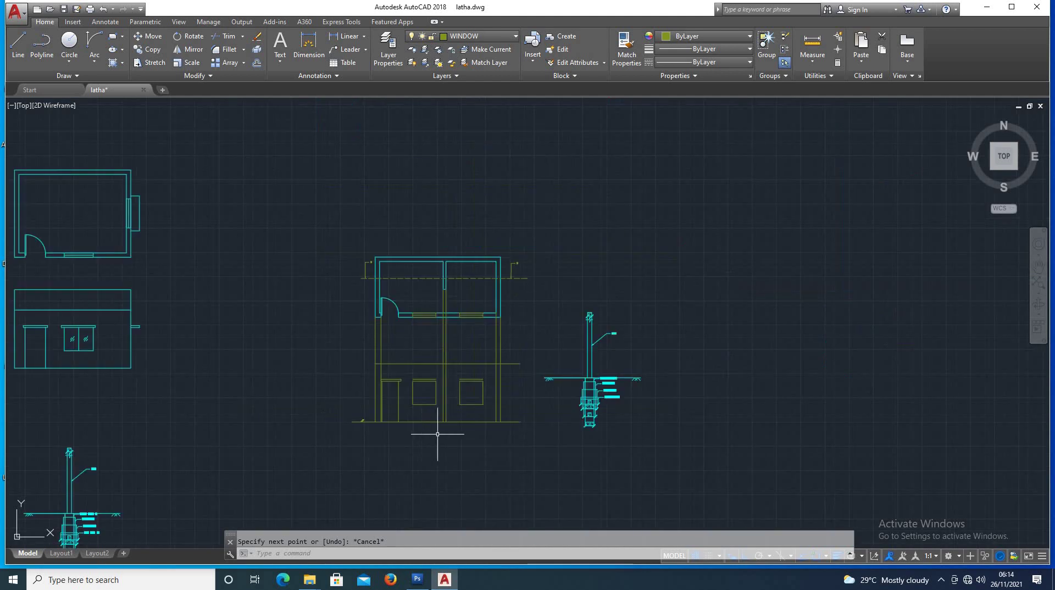
{"action": "scroll", "coordinate": [492, 424], "scroll_direction": "up", "scroll_amount": 2}
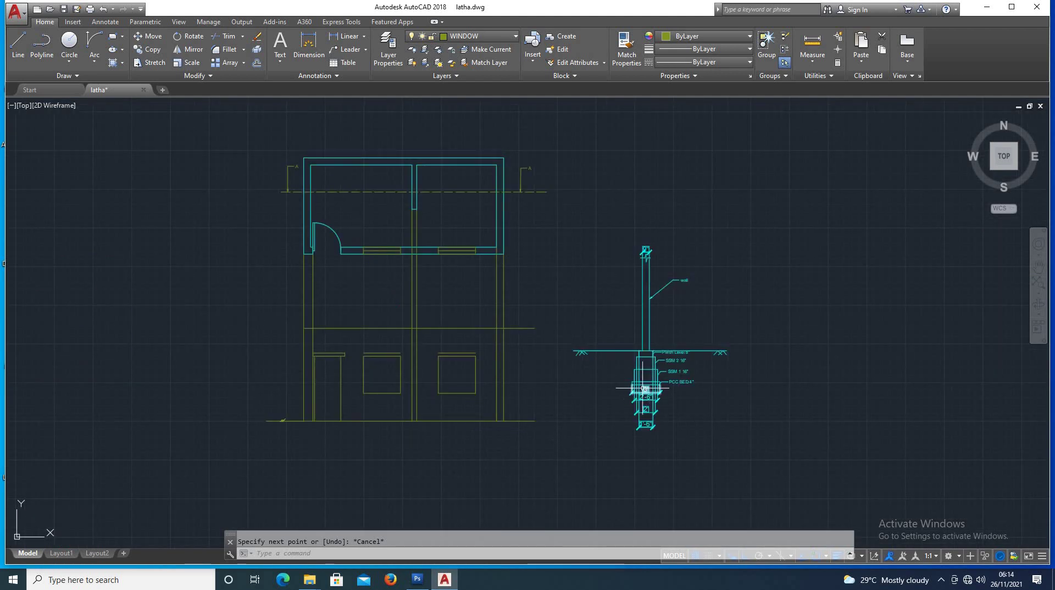
{"action": "scroll", "coordinate": [437, 448], "scroll_direction": "up", "scroll_amount": 2}
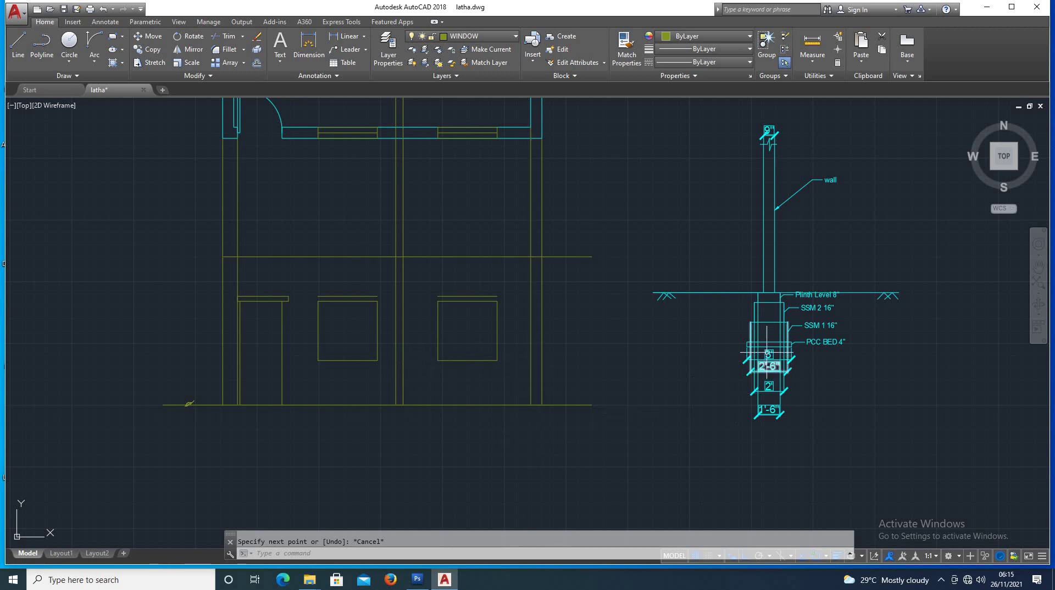
{"action": "scroll", "coordinate": [805, 358], "scroll_direction": "up", "scroll_amount": 3}
{"action": "scroll", "coordinate": [778, 349], "scroll_direction": "down", "scroll_amount": 3}
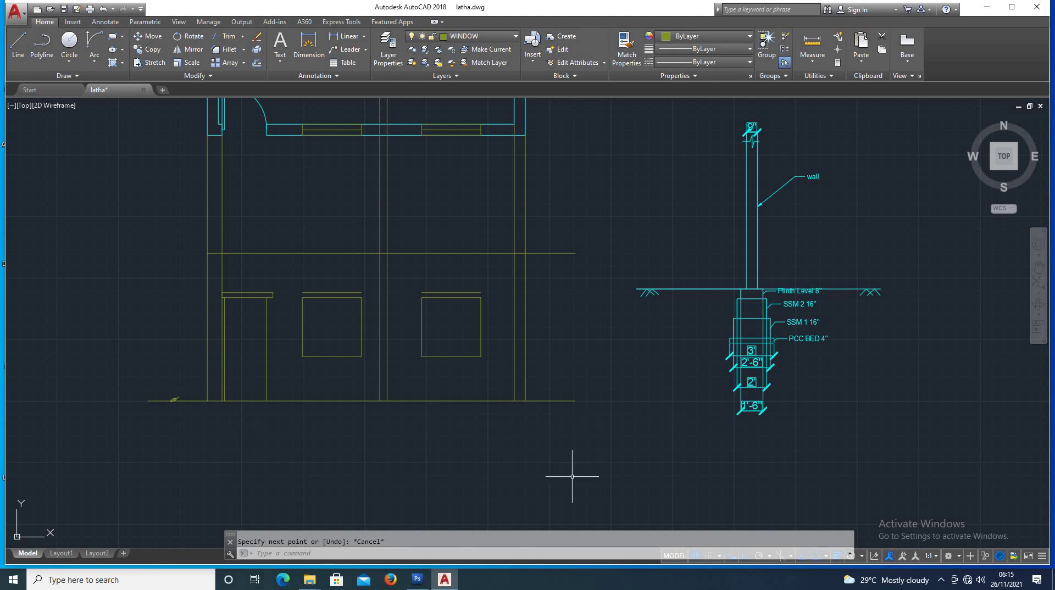
{"action": "scroll", "coordinate": [584, 461], "scroll_direction": "down", "scroll_amount": 3}
{"action": "scroll", "coordinate": [518, 394], "scroll_direction": "up", "scroll_amount": 3}
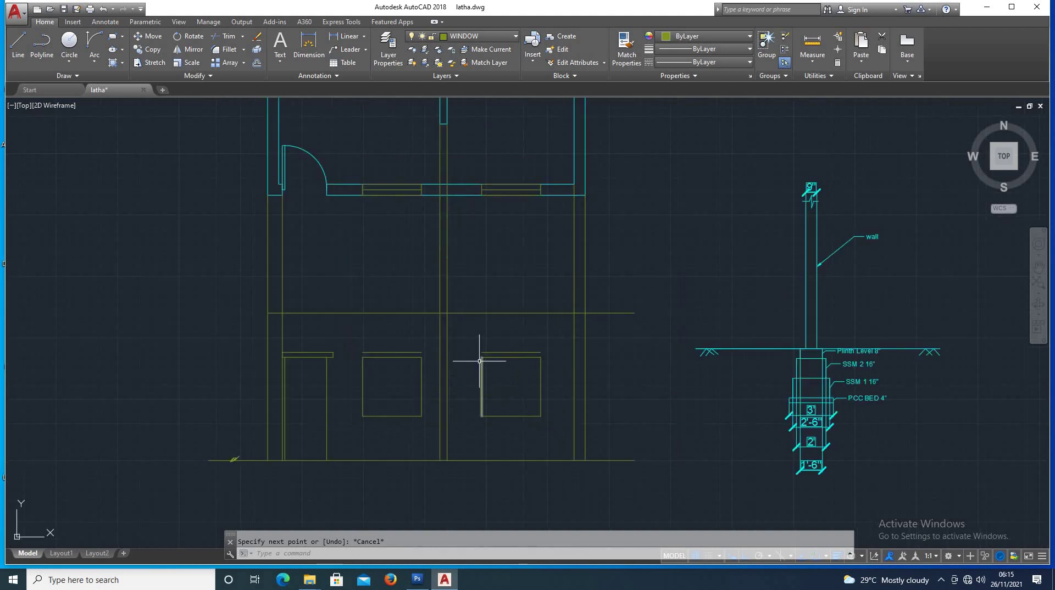